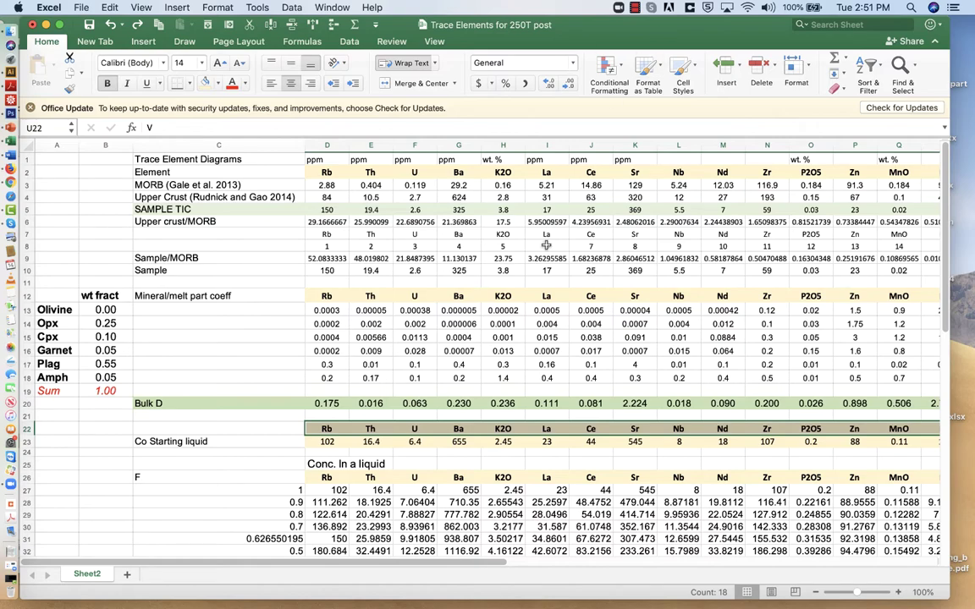
# - Format the element labels in D7:U7 with red font and a larger font size
pyautogui.hscroll(3, 547, 245)
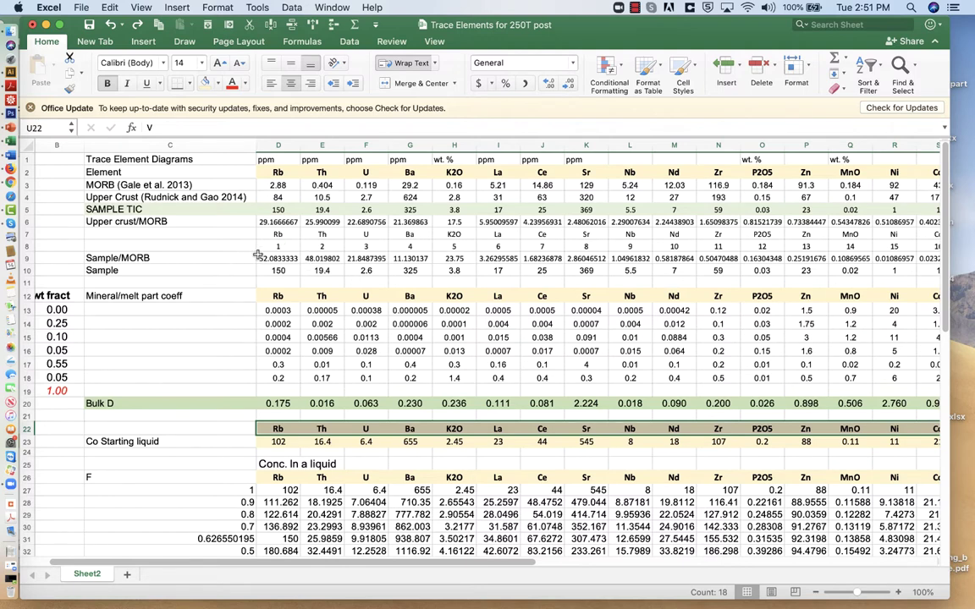
pyautogui.click(264, 172)
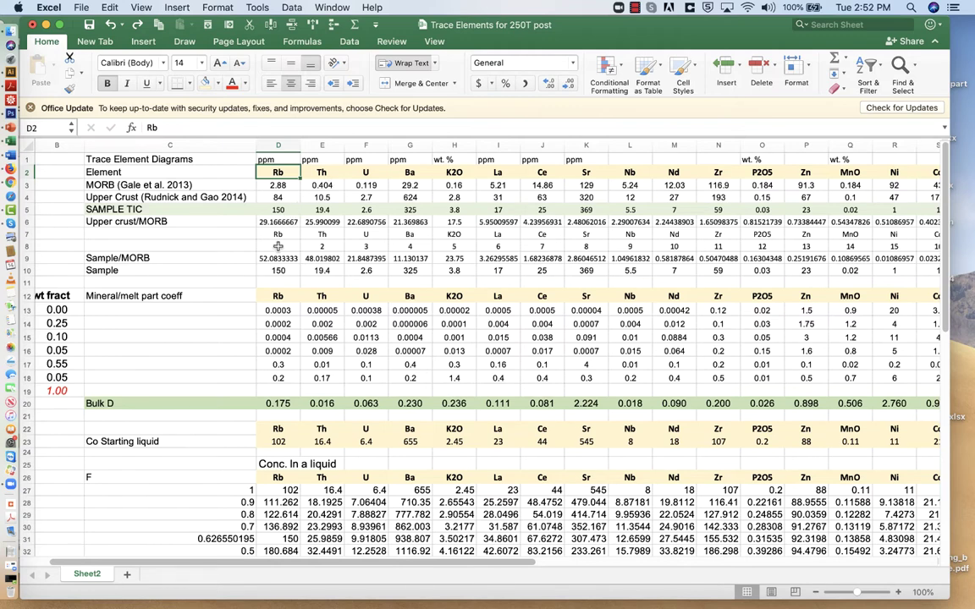
pyautogui.moveTo(277, 235); pyautogui.dragTo(321, 235)
pyautogui.moveTo(602, 234); pyautogui.dragTo(905, 234)
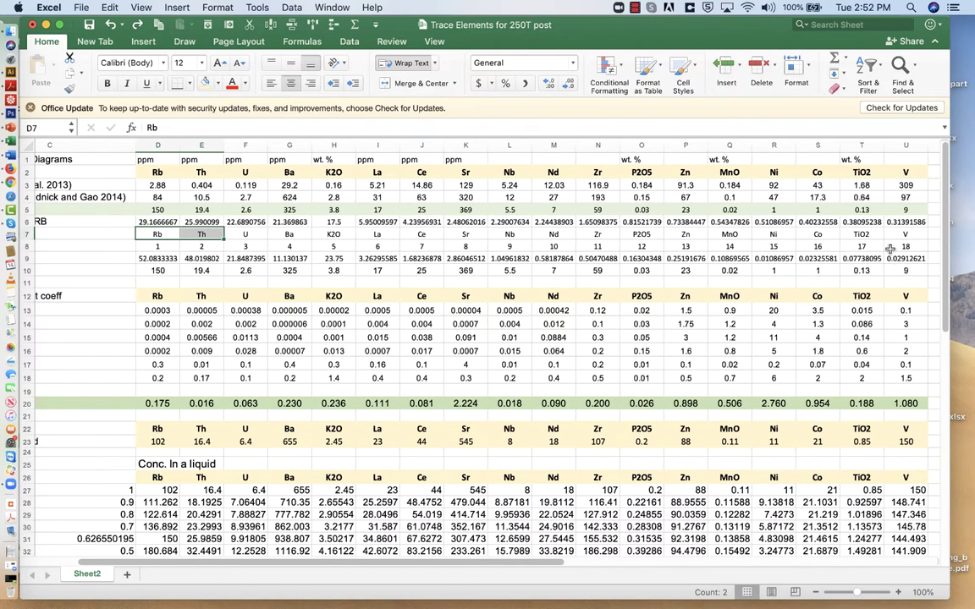
pyautogui.click(231, 83)
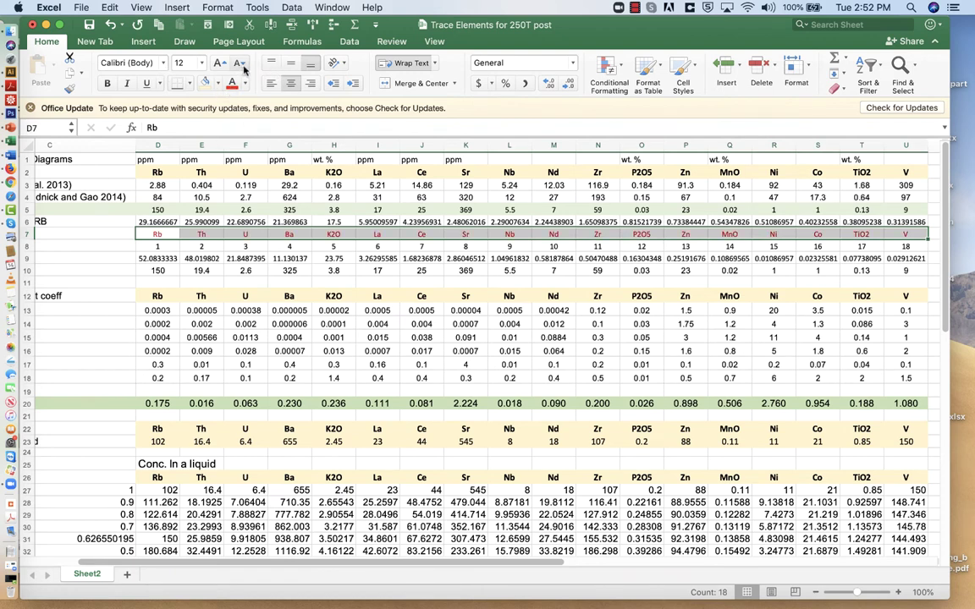
pyautogui.click(183, 62)
pyautogui.click(202, 170)
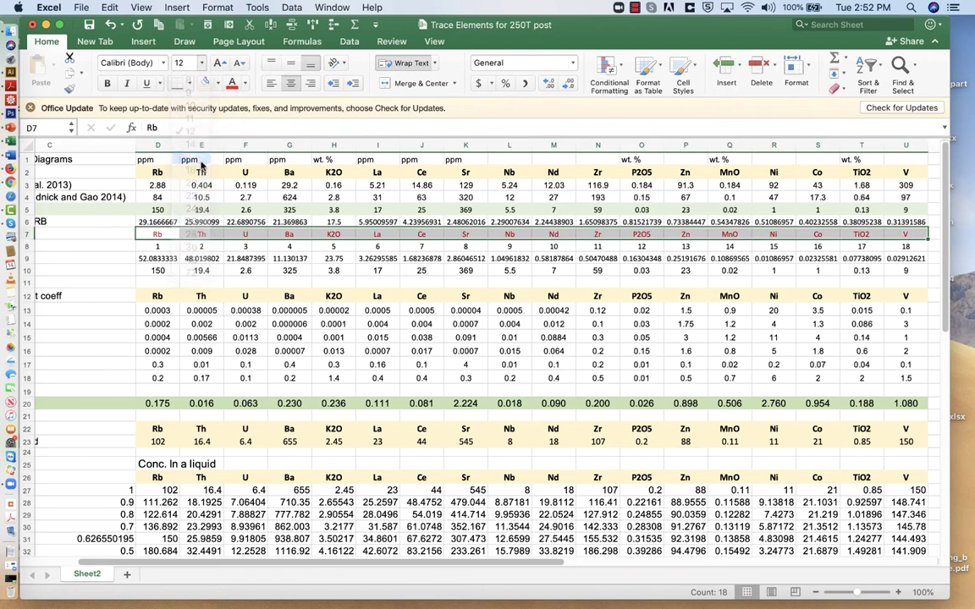
# - Insert a markers-only scatter chart plotting the Sample values in D10:U10 against the element numbers in D8:U8
pyautogui.click(157, 248)
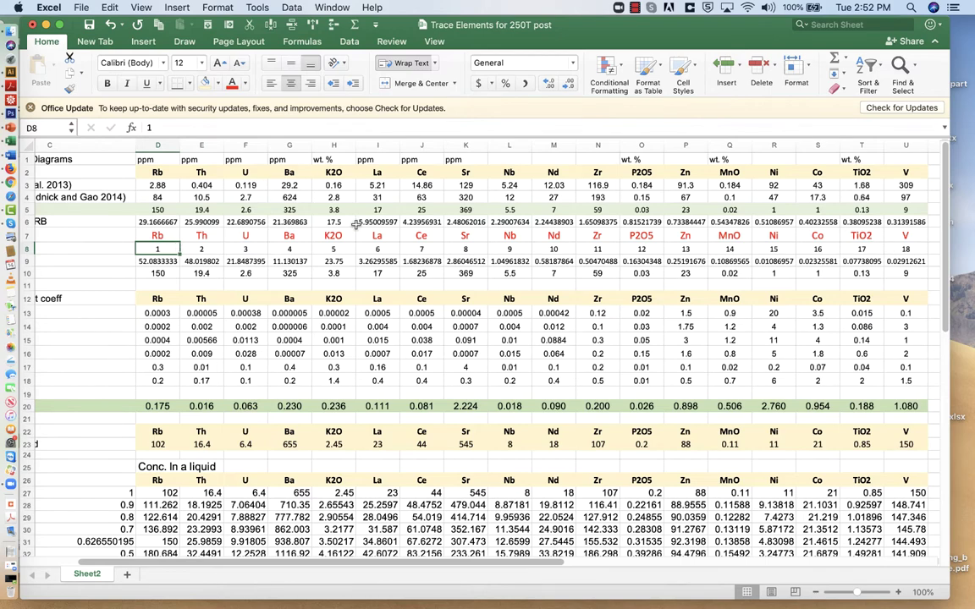
pyautogui.hscroll(-3, 235, 225)
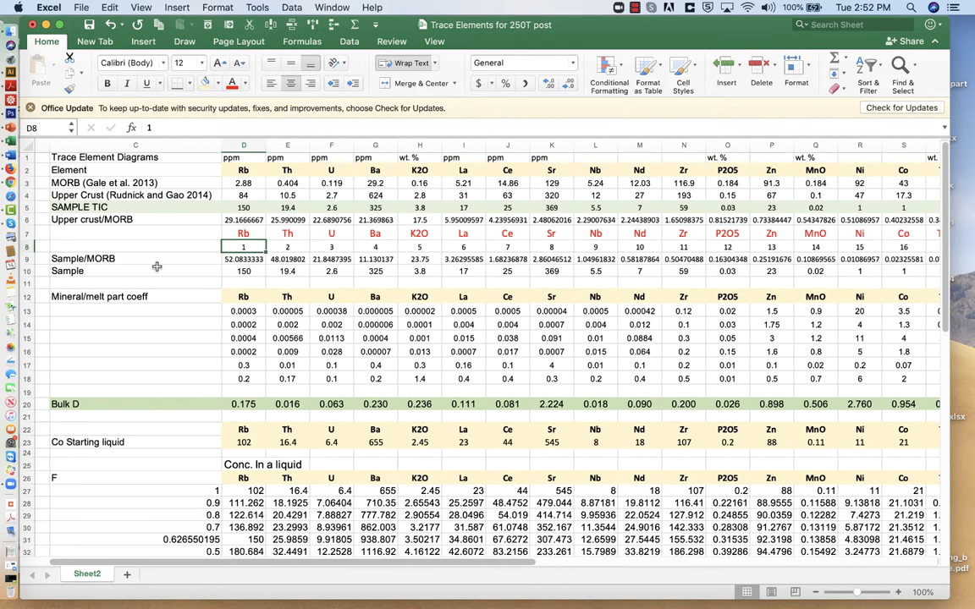
pyautogui.hscroll(4, 690, 273)
pyautogui.hotkey('ctrl', 'shift', 'Right')
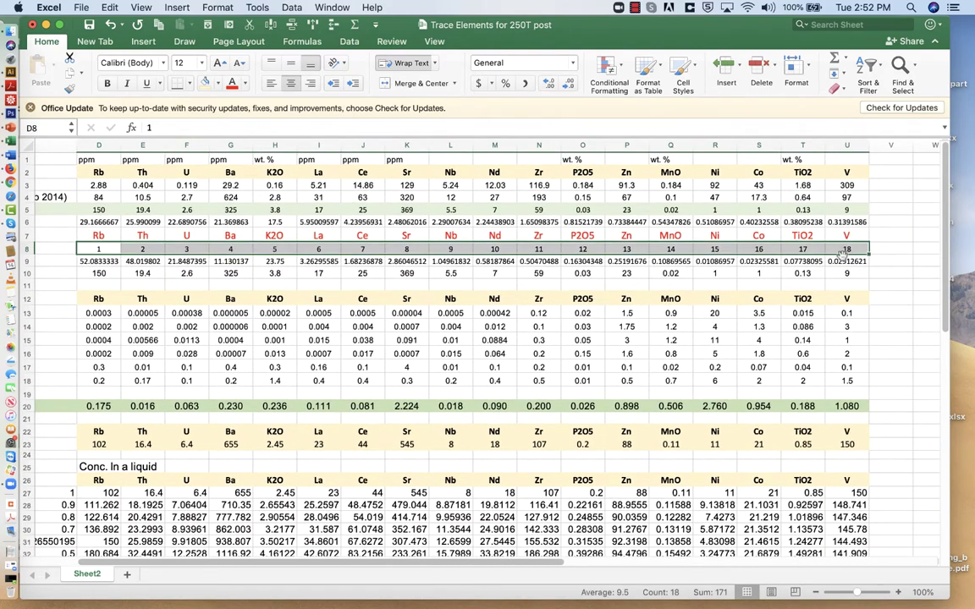
pyautogui.moveTo(849, 269); pyautogui.dragTo(142, 262)
pyautogui.hscroll(-5, 127, 245)
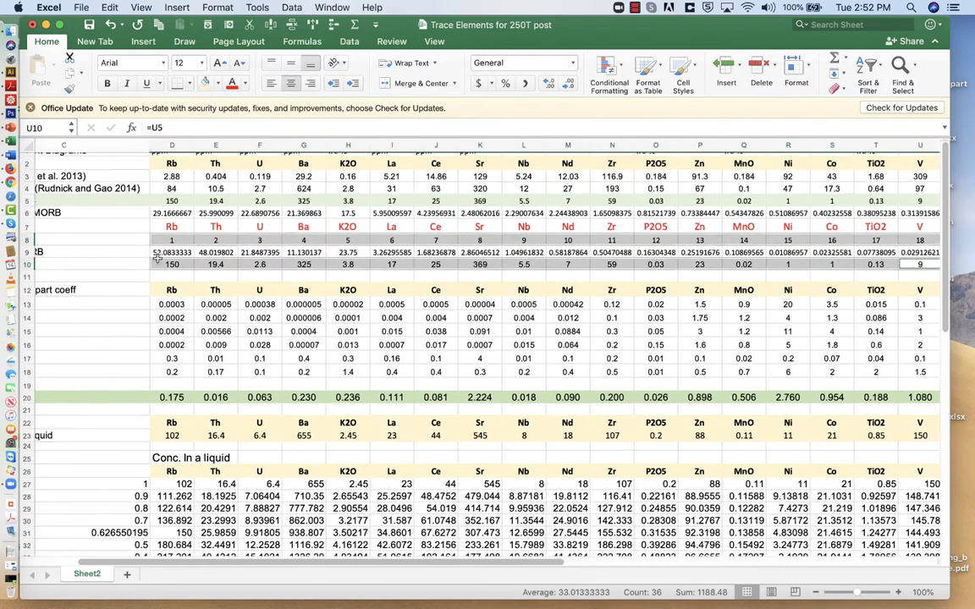
pyautogui.scroll(-1, 118, 233)
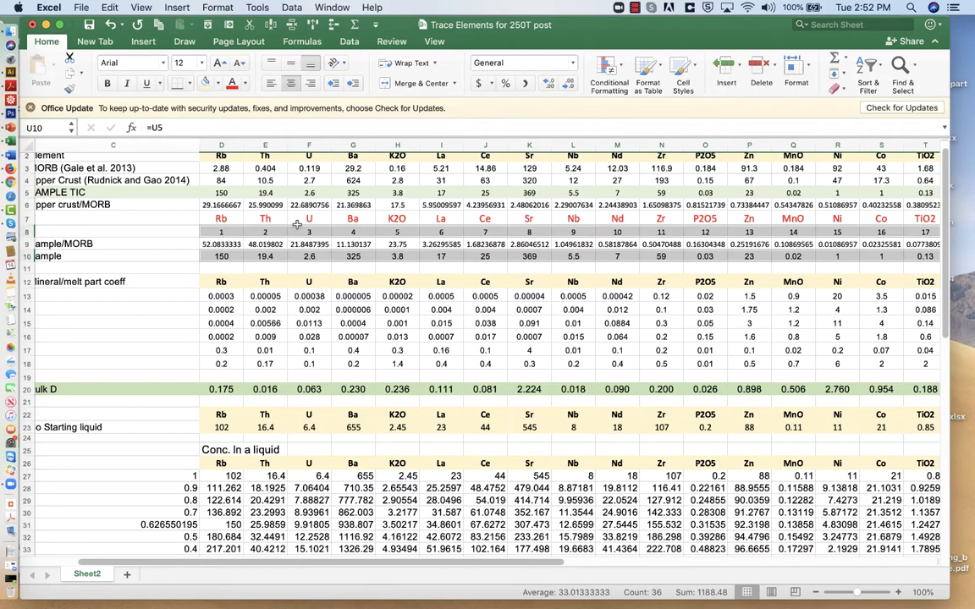
pyautogui.hscroll(2, 414, 214)
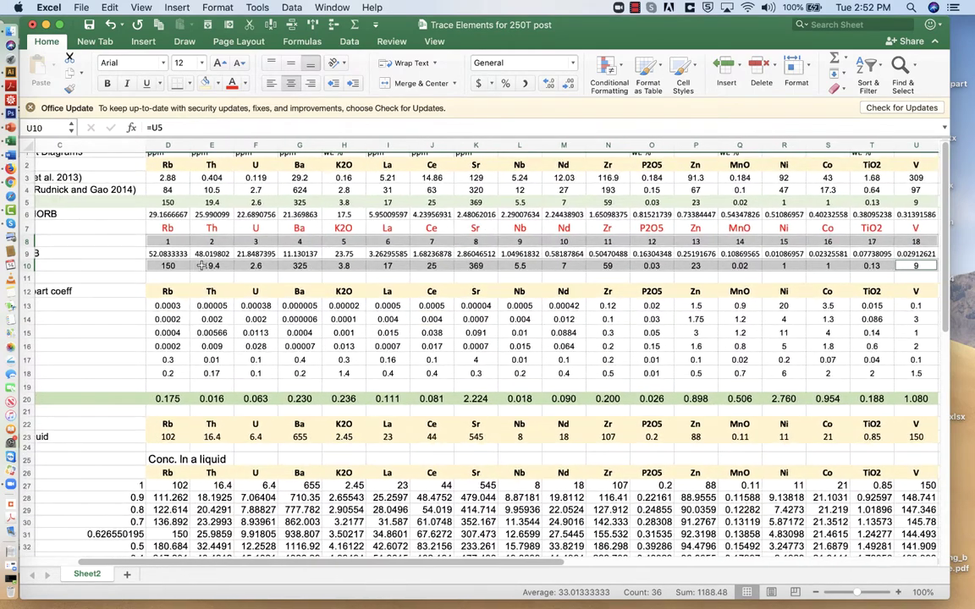
pyautogui.hscroll(-2, 172, 265)
pyautogui.scroll(1, 172, 265)
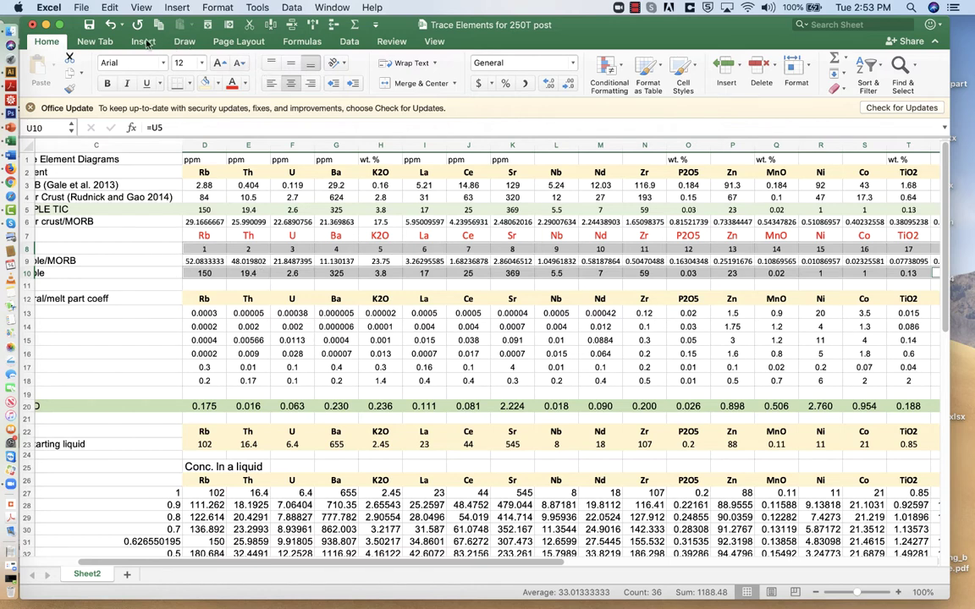
pyautogui.click(144, 42)
pyautogui.click(489, 88)
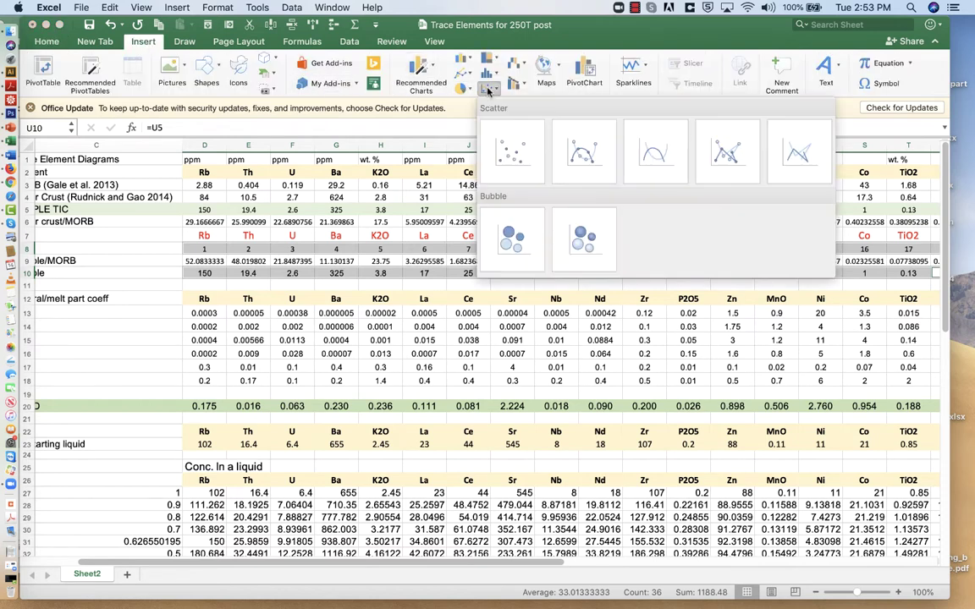
pyautogui.click(514, 159)
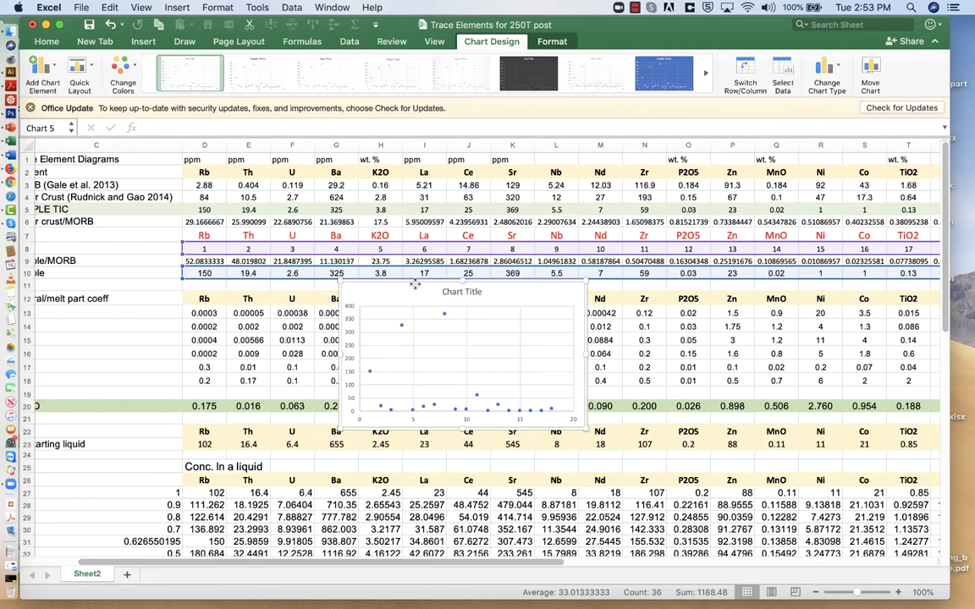
# - Move and enlarge the scatter chart, and switch its vertical axis to a logarithmic scale with base 10
pyautogui.moveTo(423, 282); pyautogui.dragTo(305, 209)
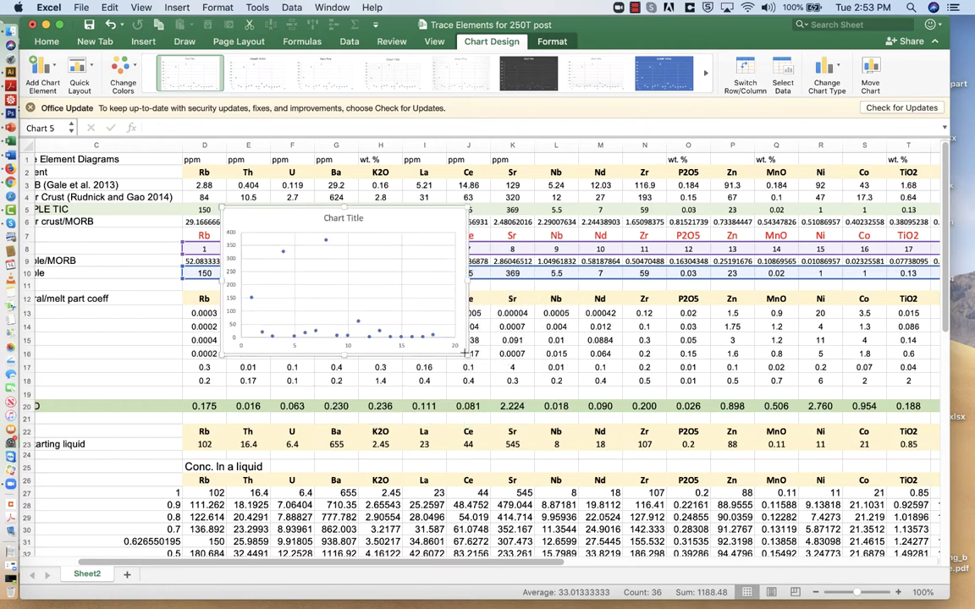
pyautogui.moveTo(467, 353); pyautogui.dragTo(648, 498)
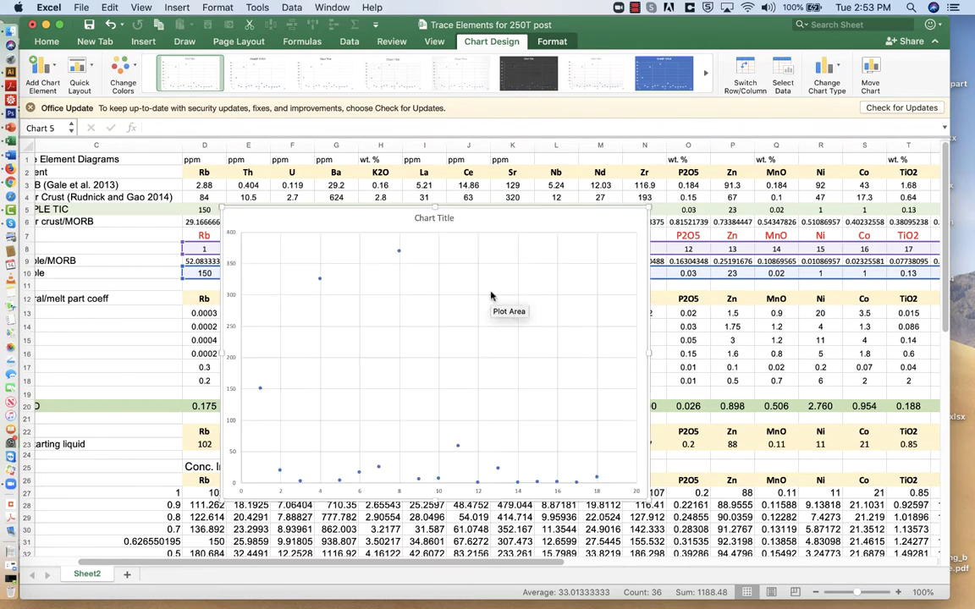
pyautogui.click(230, 296)
pyautogui.doubleClick(231, 296)
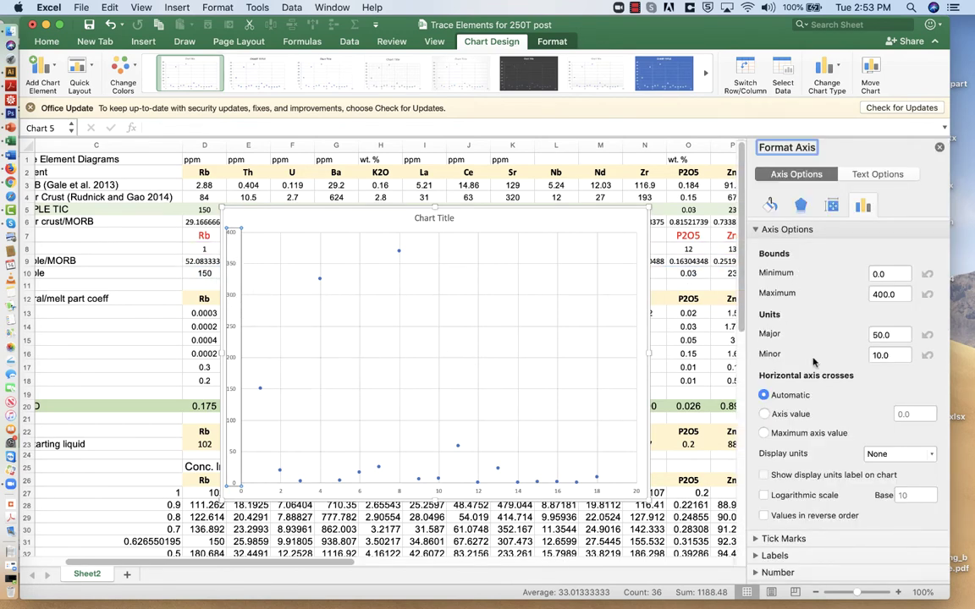
pyautogui.click(764, 495)
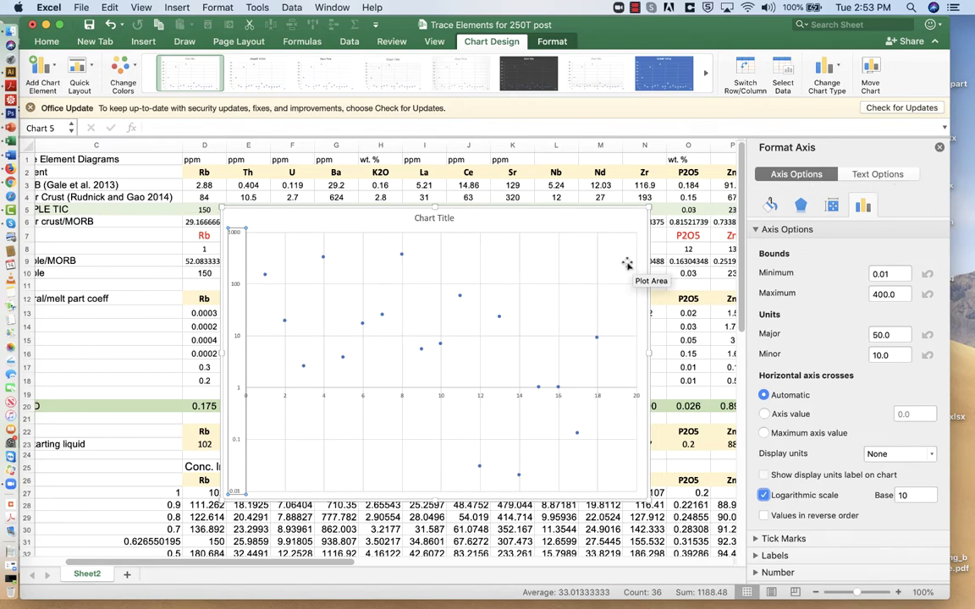
# - Connect the chart's data points by giving the series a solid line
pyautogui.click(459, 297)
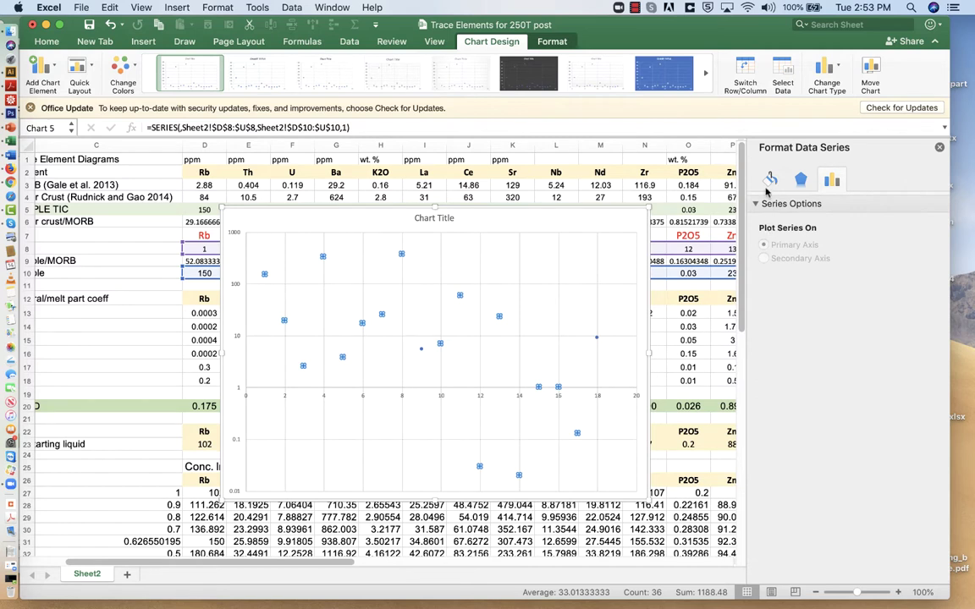
pyautogui.click(769, 180)
pyautogui.click(765, 265)
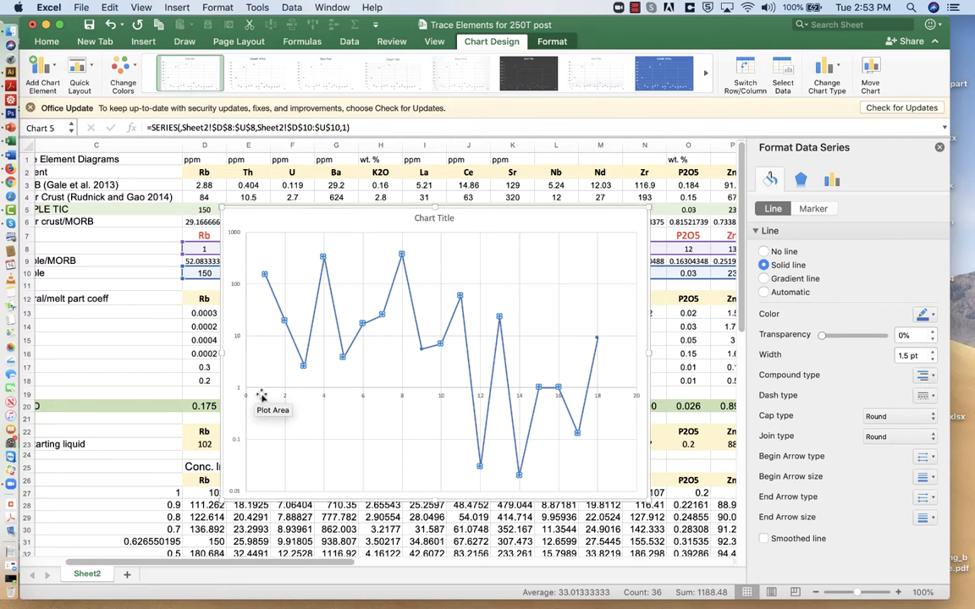
pyautogui.moveTo(286, 330)
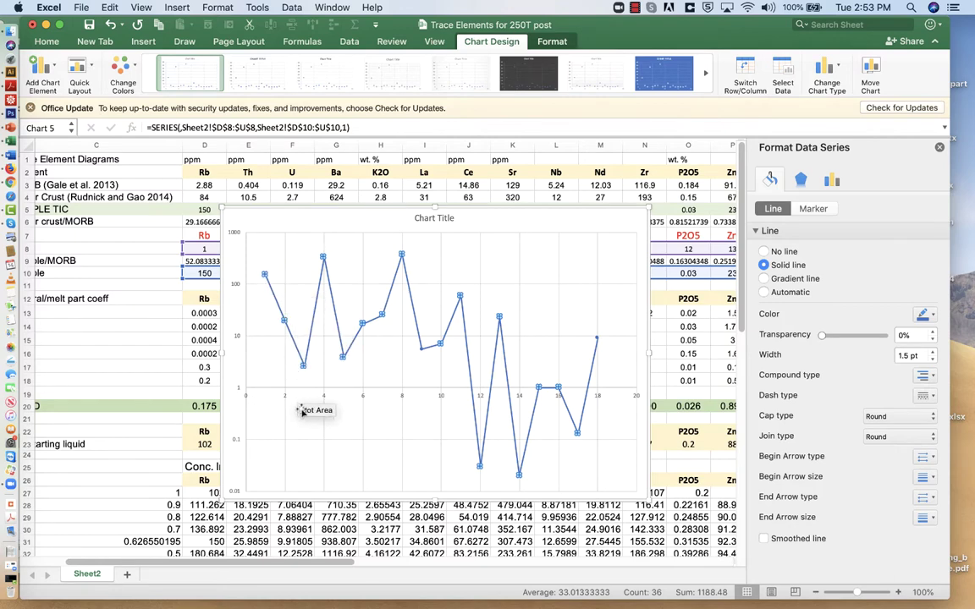
pyautogui.moveTo(302, 367)
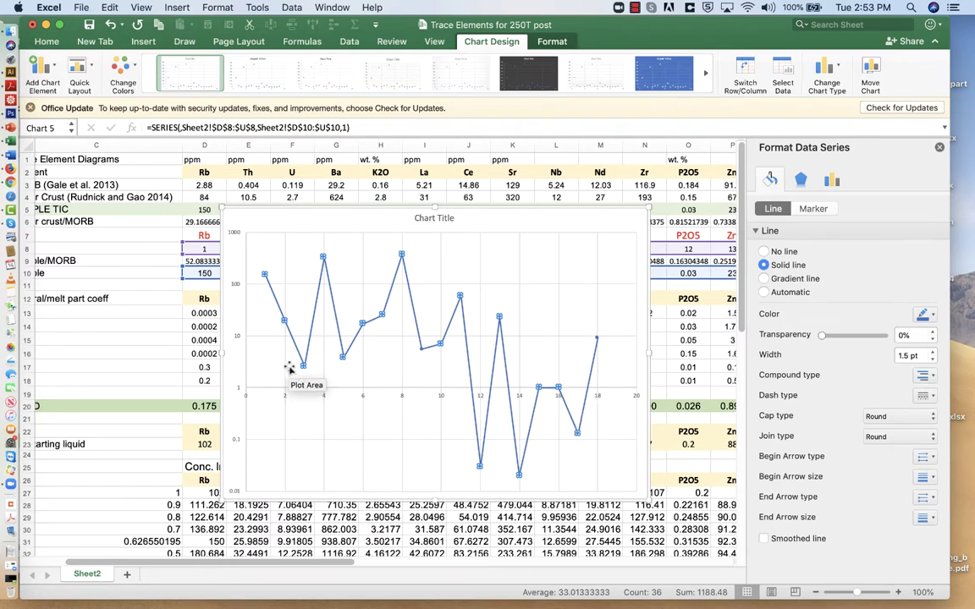
# - In the horizontal axis options, set the vertical axis to cross at axis value 0.01
pyautogui.click(238, 339)
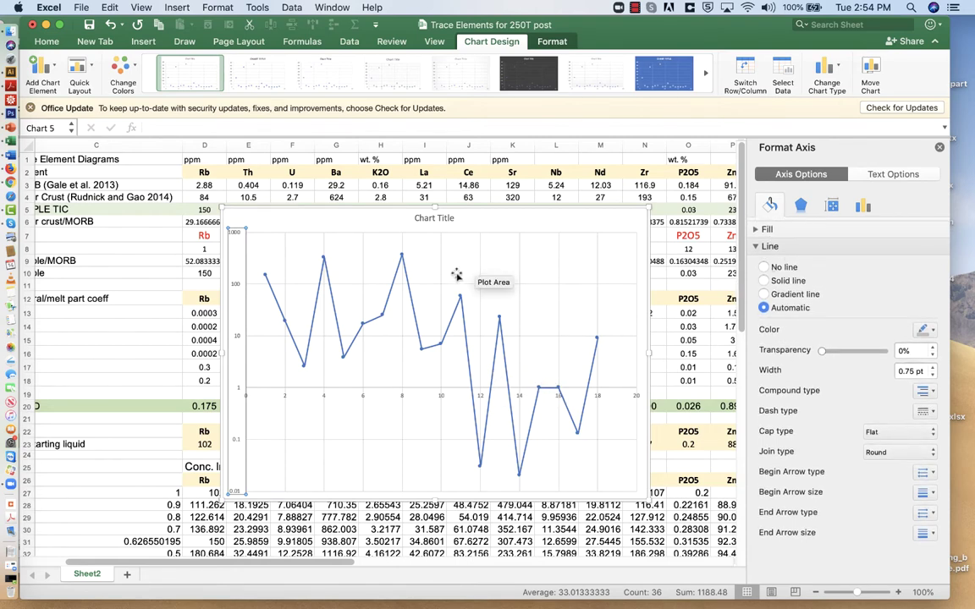
pyautogui.click(261, 391)
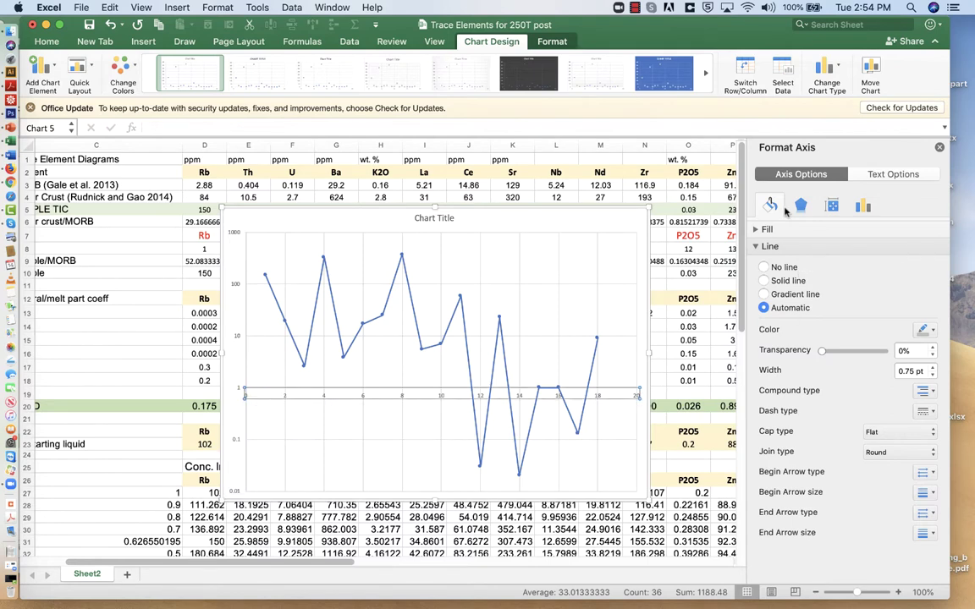
pyautogui.click(863, 206)
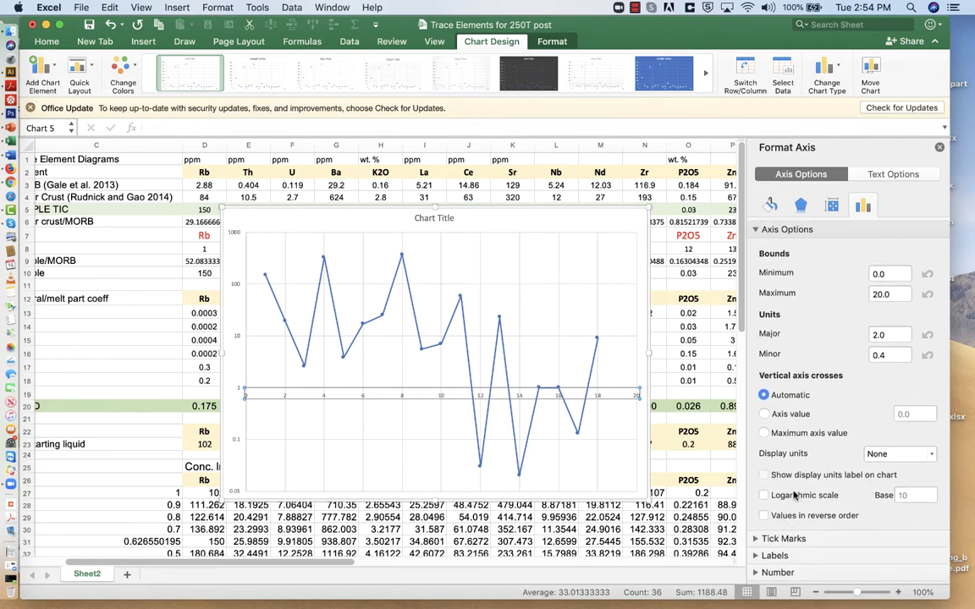
pyautogui.click(598, 313)
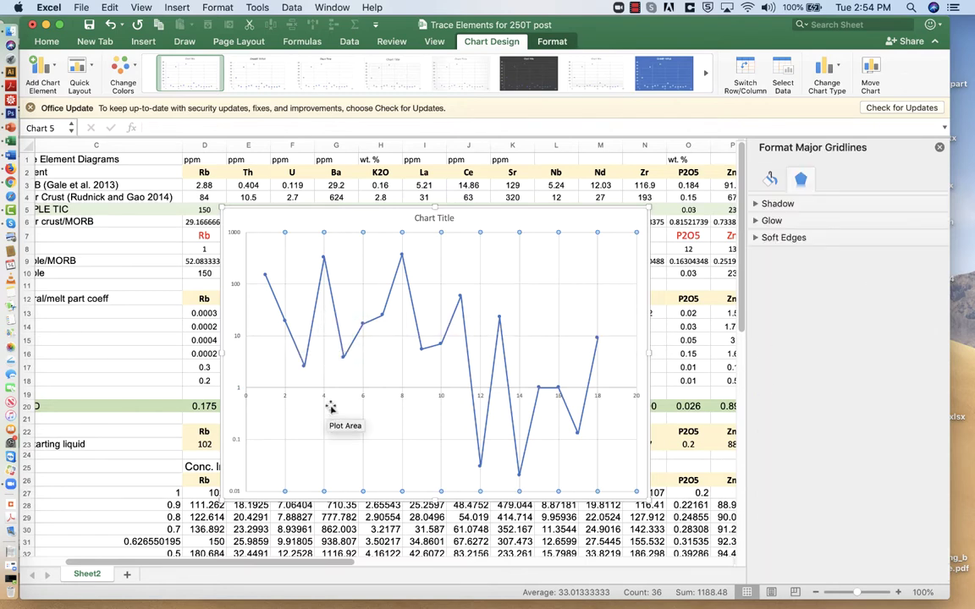
pyautogui.click(361, 395)
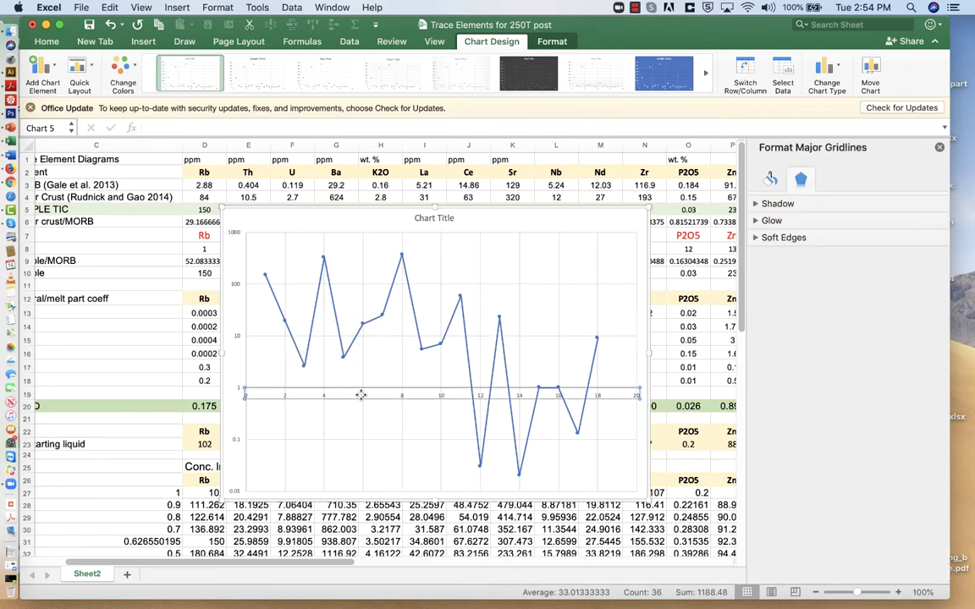
pyautogui.click(860, 207)
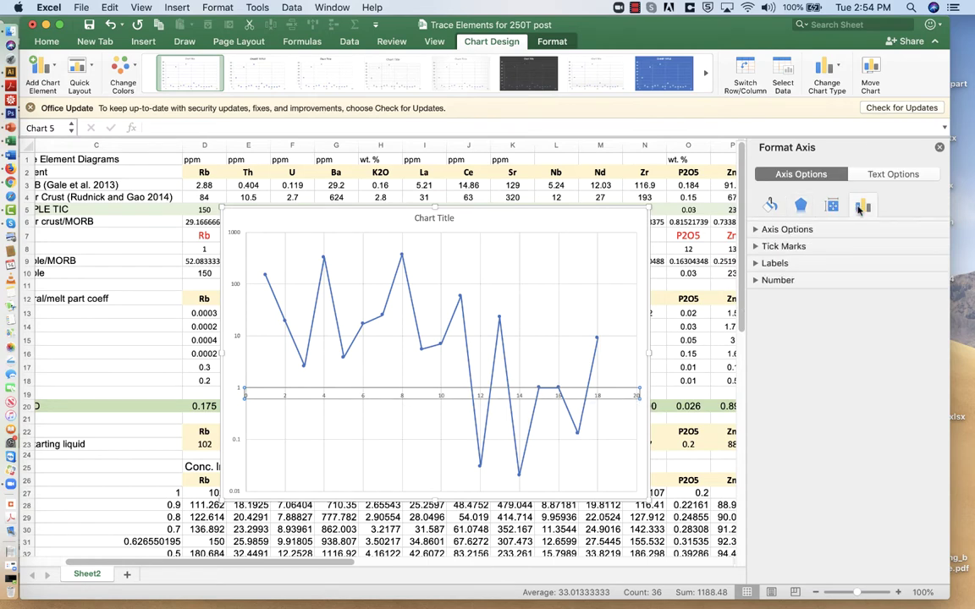
pyautogui.click(779, 229)
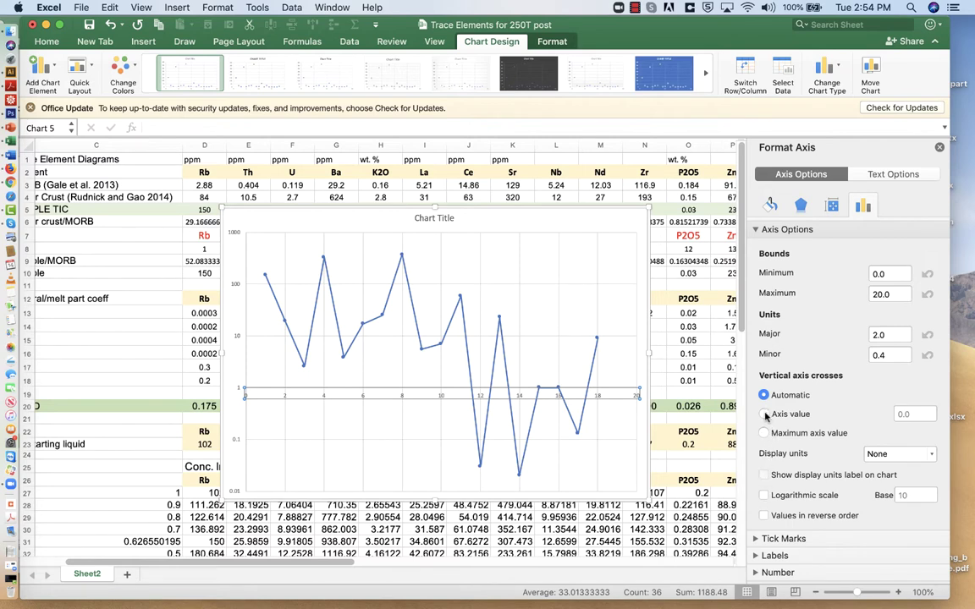
pyautogui.click(765, 415)
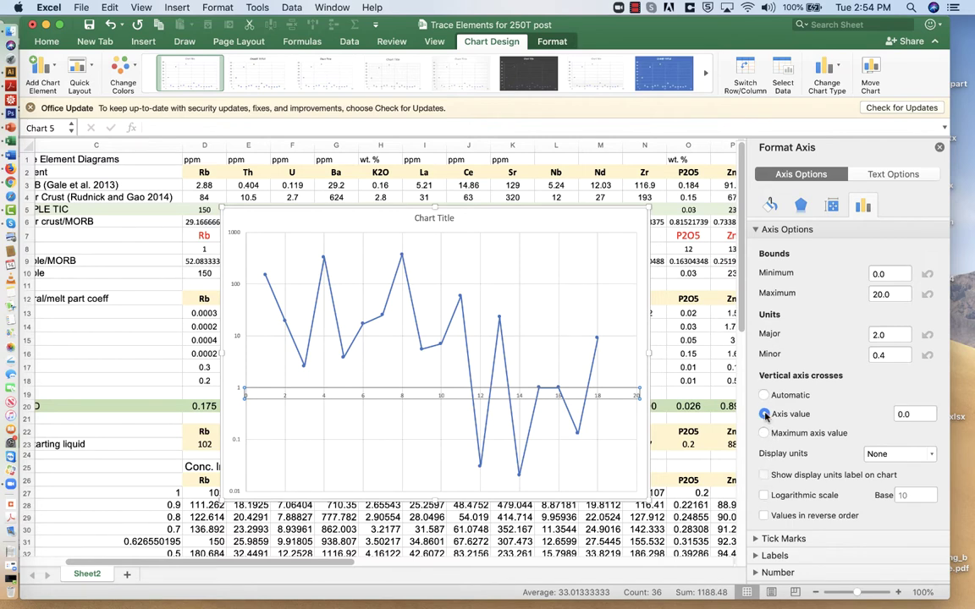
pyautogui.click(904, 414)
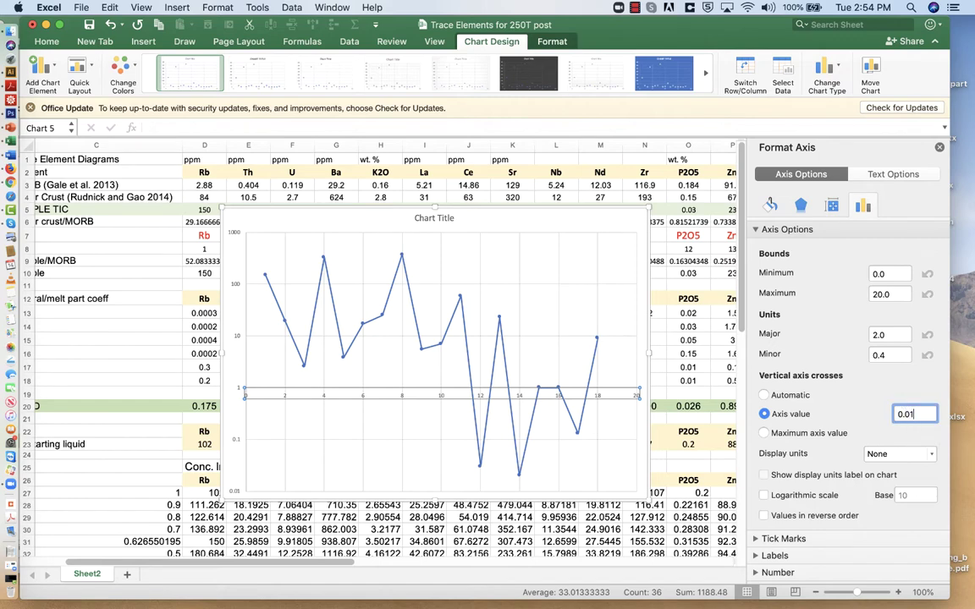
pyautogui.write('0.01')
pyautogui.press('Return')
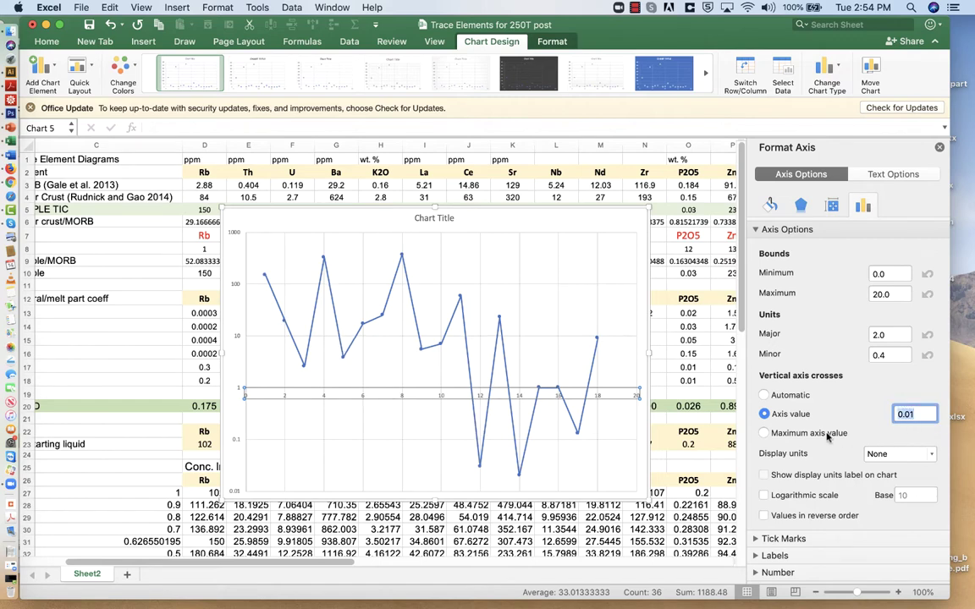
# - Reopen the horizontal axis options and check the bounds, units and vertical axis crossing setting
pyautogui.click(566, 446)
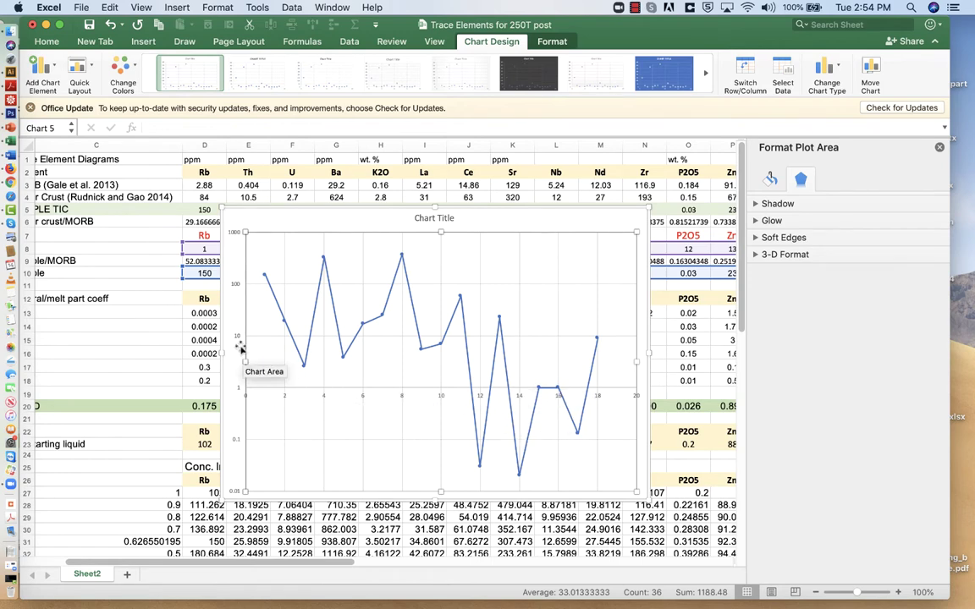
pyautogui.click(324, 396)
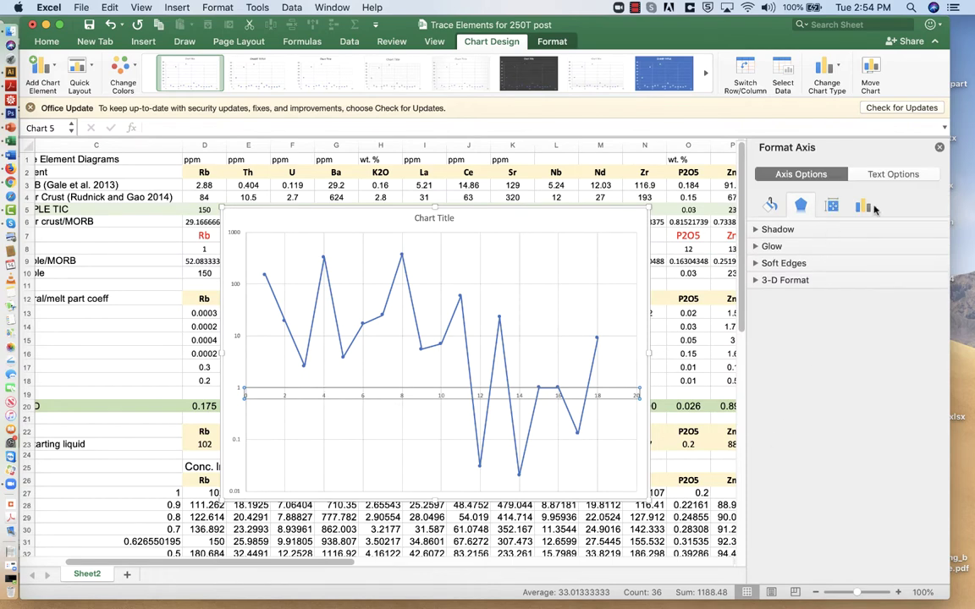
pyautogui.click(865, 207)
pyautogui.click(786, 229)
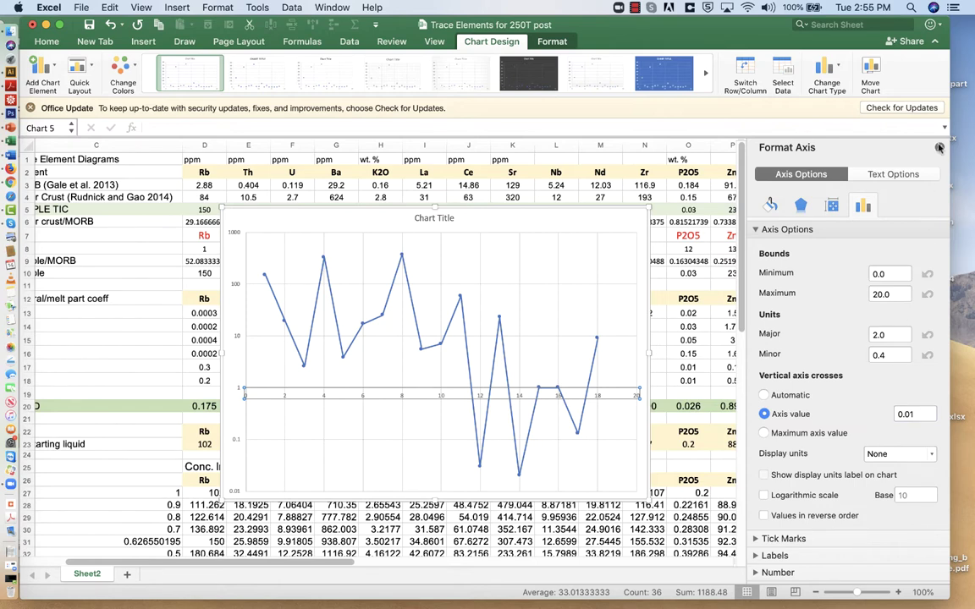
# - In the vertical axis options, set the horizontal axis to cross at axis value 0.01
pyautogui.click(938, 148)
pyautogui.click(235, 285)
pyautogui.doubleClick(235, 286)
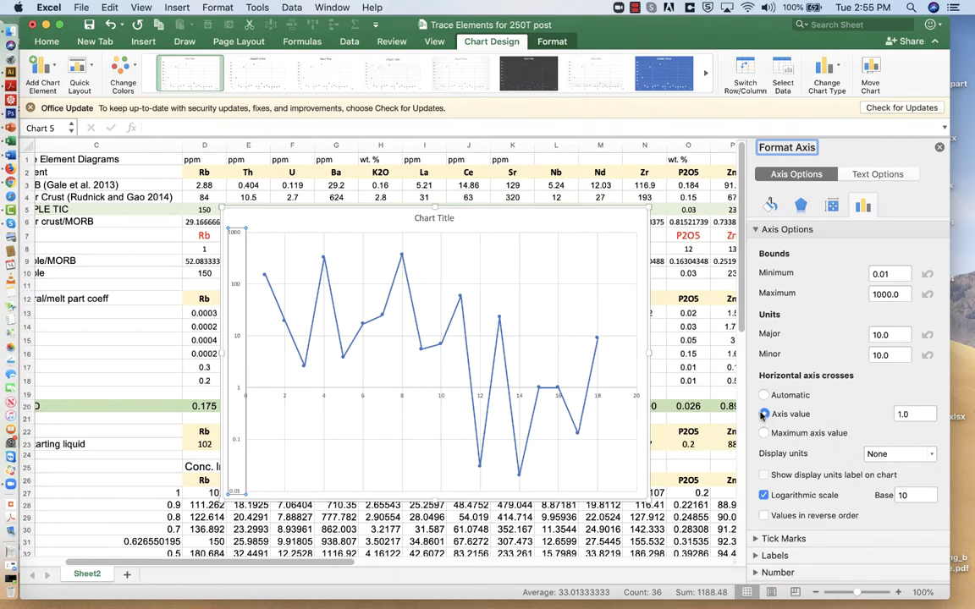
pyautogui.click(930, 416)
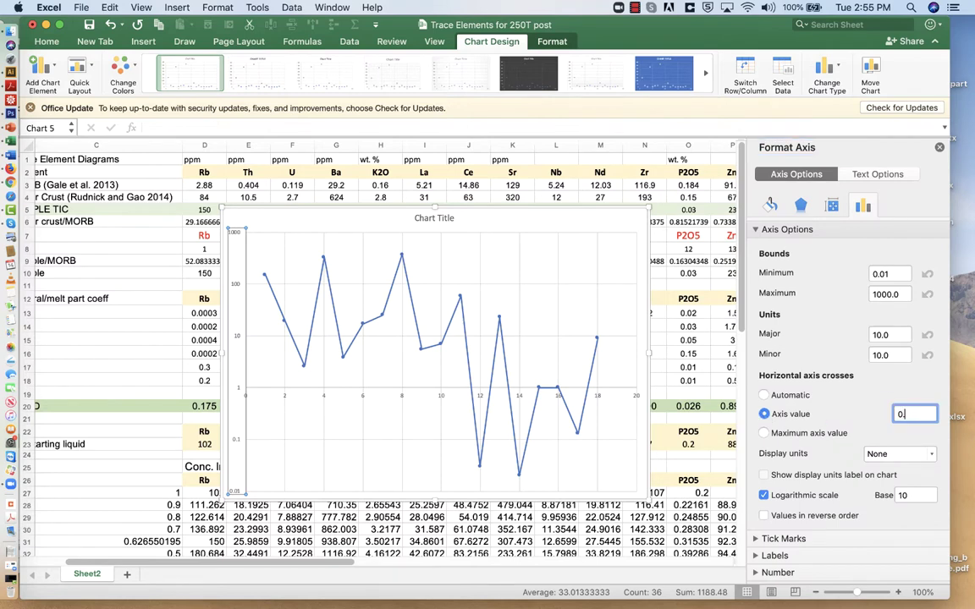
pyautogui.press('Return')
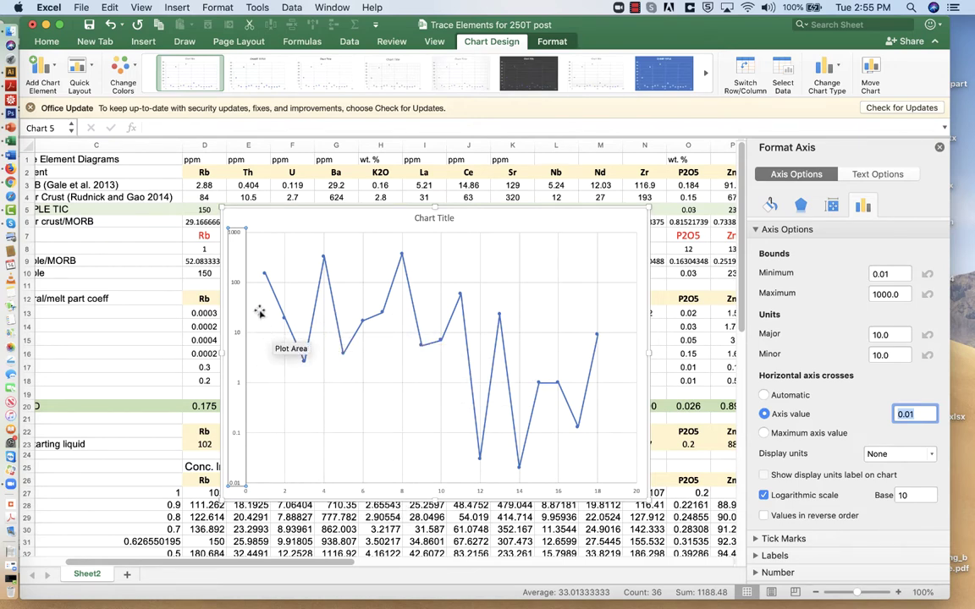
# - Add primary horizontal and primary vertical axis titles to the chart, and name the vertical one Concentration
pyautogui.click(53, 74)
pyautogui.moveTo(68, 89)
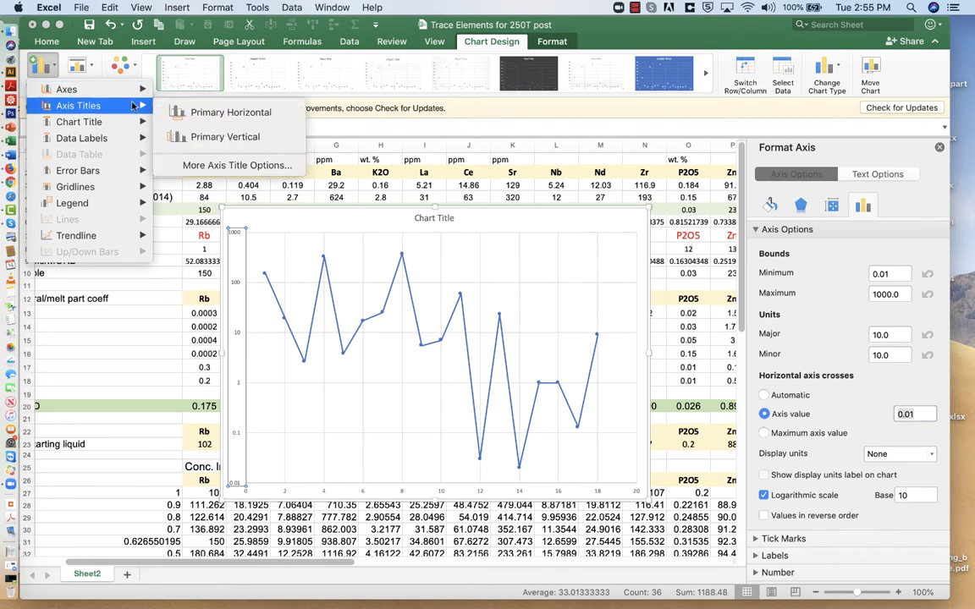
pyautogui.click(216, 112)
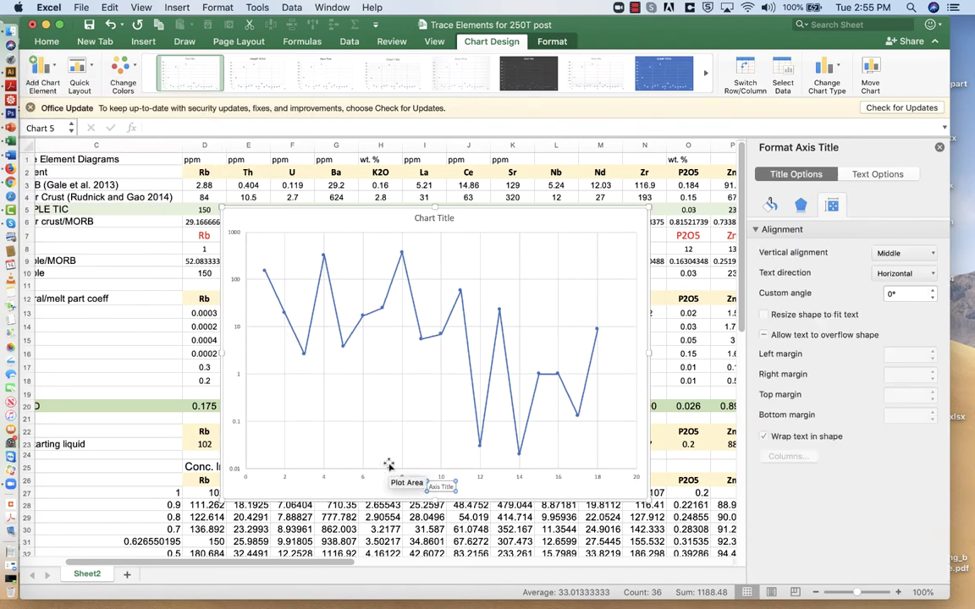
pyautogui.click(38, 65)
pyautogui.moveTo(74, 111)
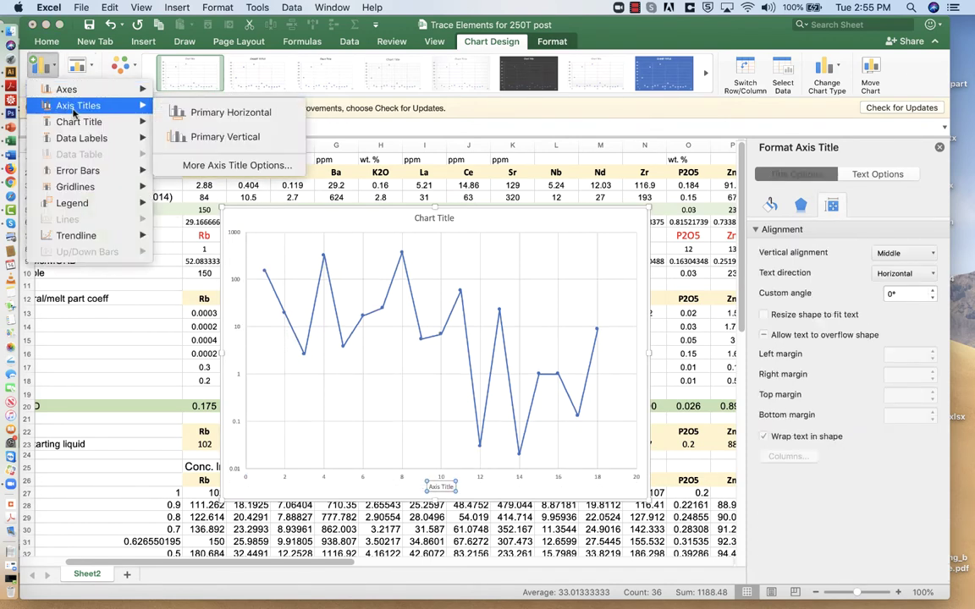
pyautogui.click(174, 136)
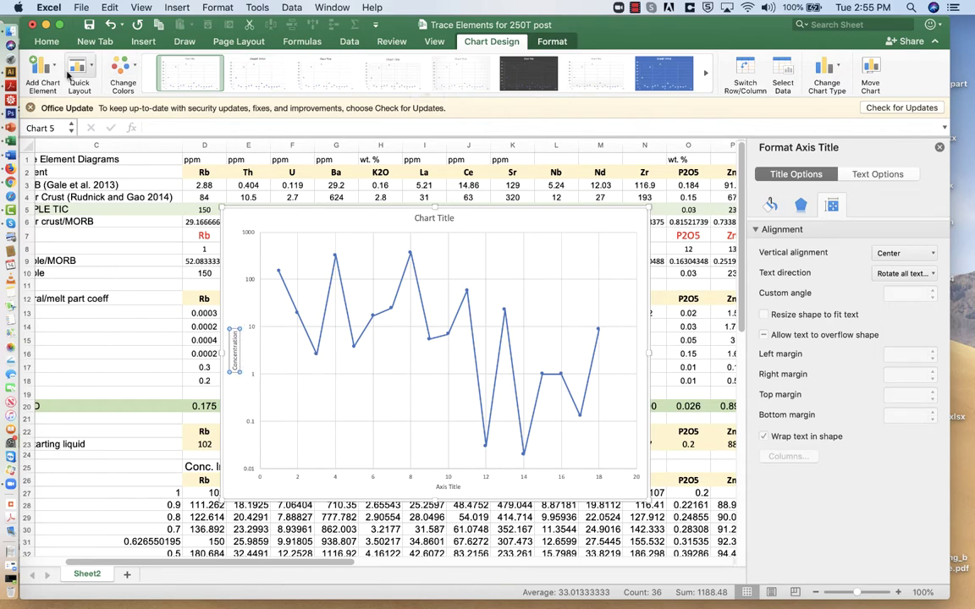
# - Make the Concentration axis title bold with a font size of 20
pyautogui.click(49, 42)
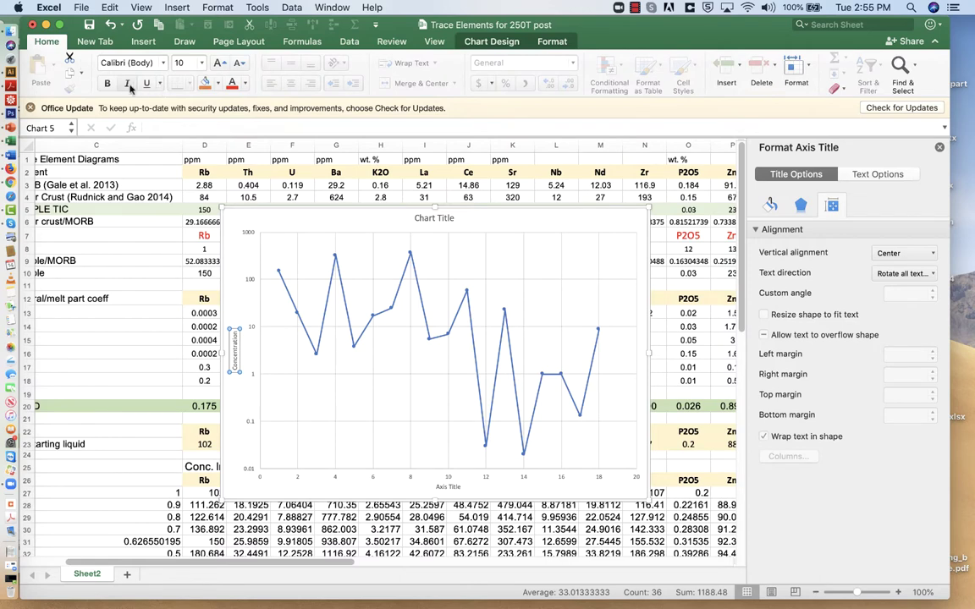
pyautogui.click(203, 63)
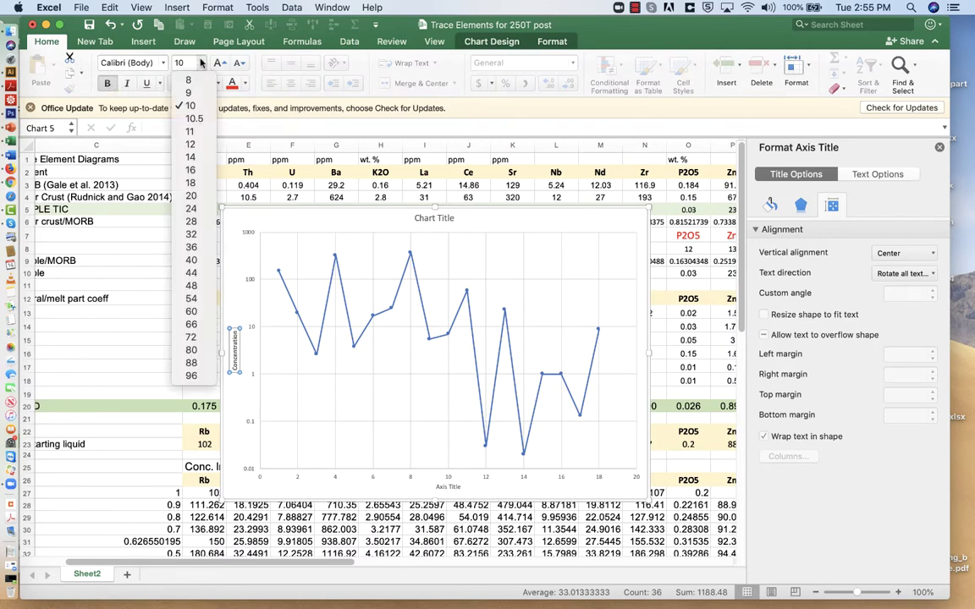
pyautogui.click(192, 196)
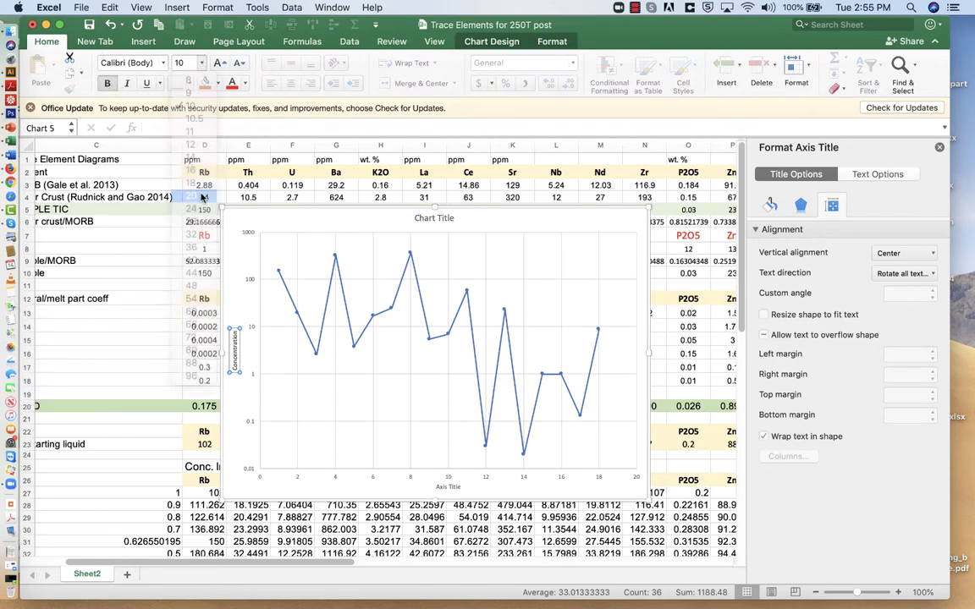
# - Make the horizontal axis title bold with a font size of 18
pyautogui.click(461, 488)
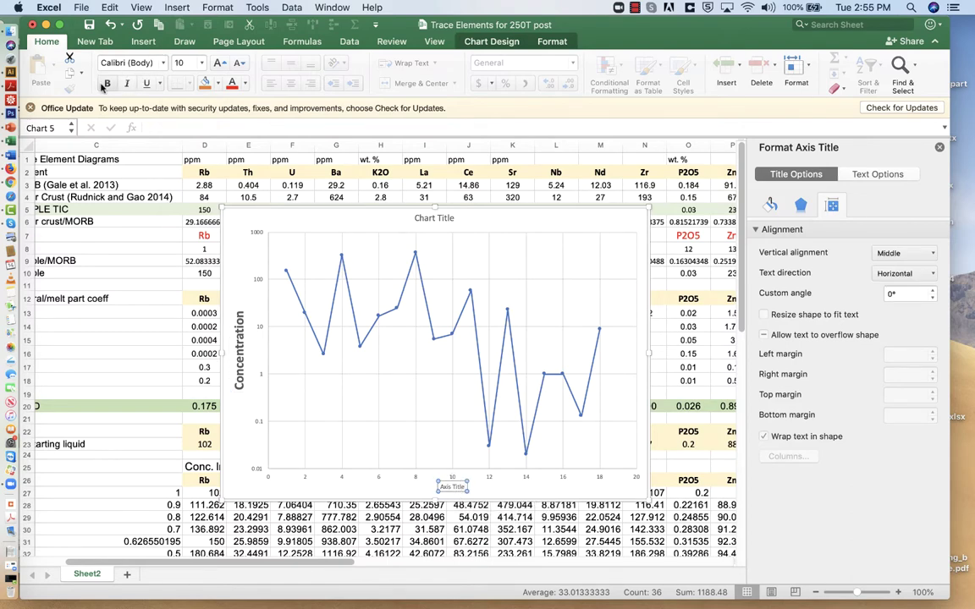
pyautogui.click(203, 62)
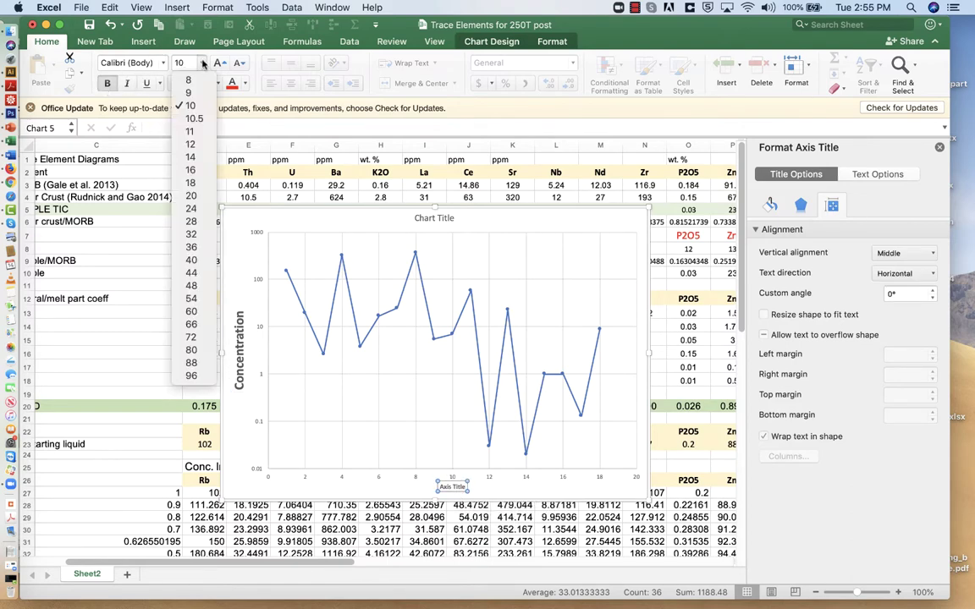
pyautogui.click(192, 184)
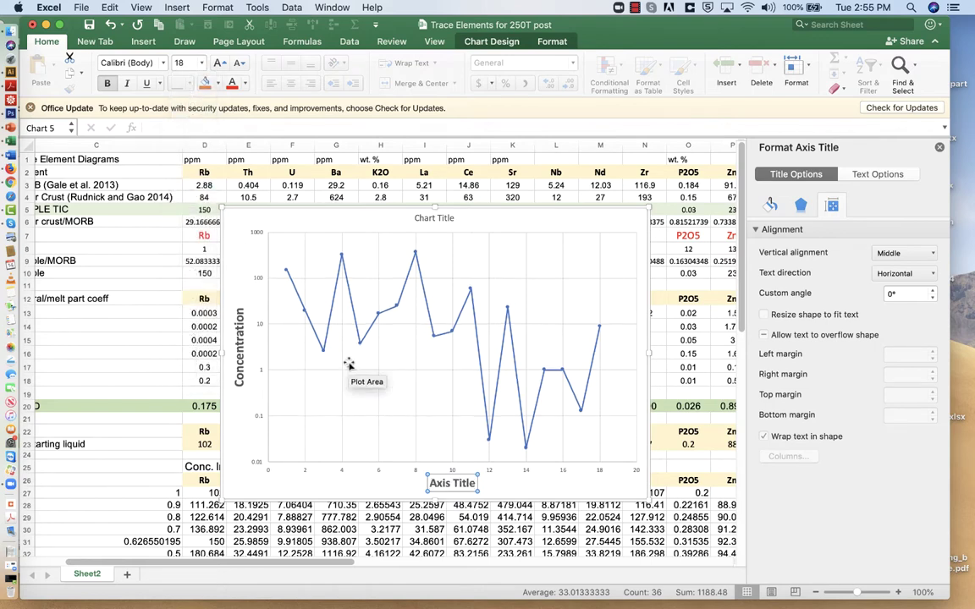
# - Replace the horizontal axis title's text with Element and remove that title from the chart
pyautogui.moveTo(432, 484); pyautogui.dragTo(480, 484)
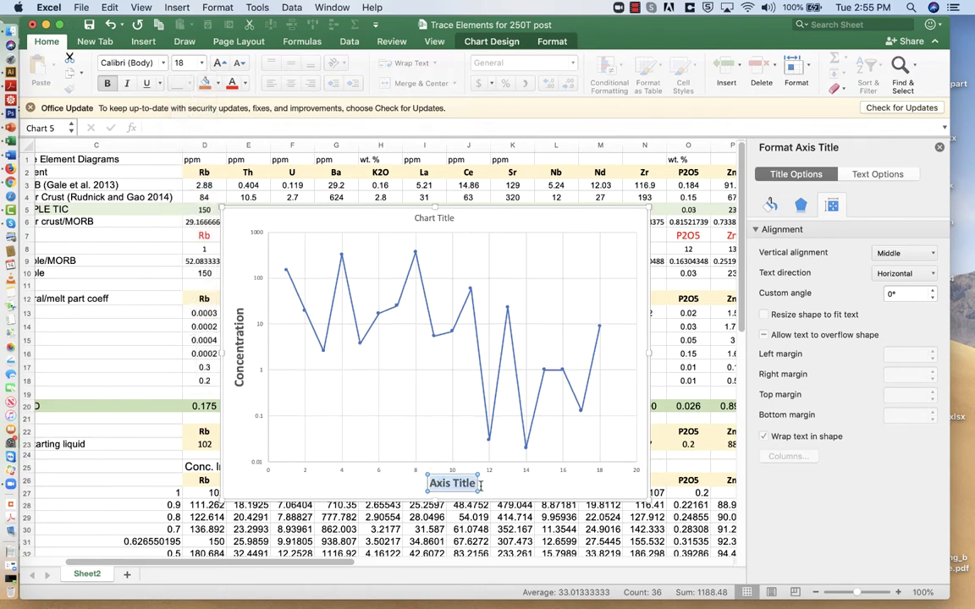
pyautogui.write('Element')
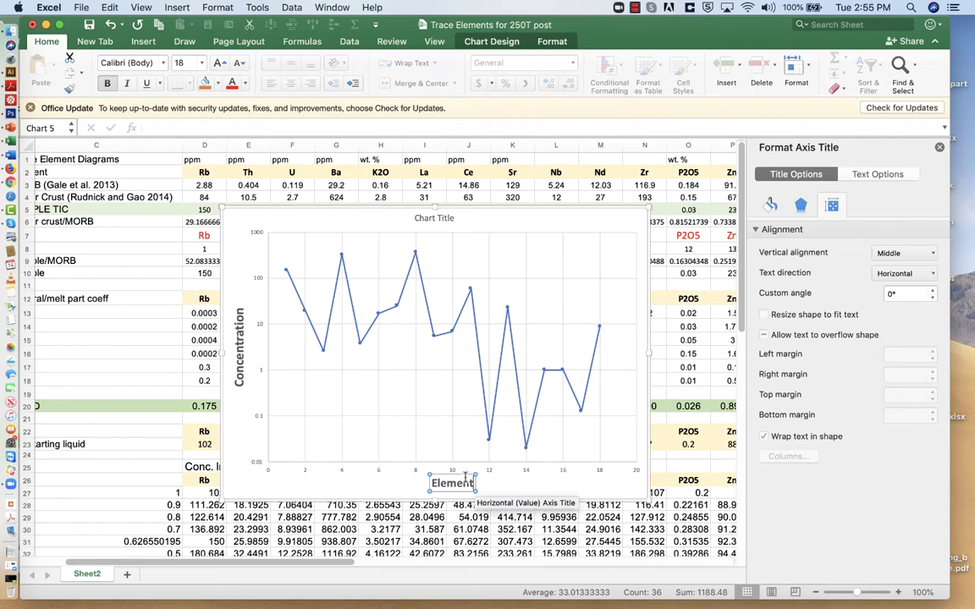
pyautogui.click(479, 475)
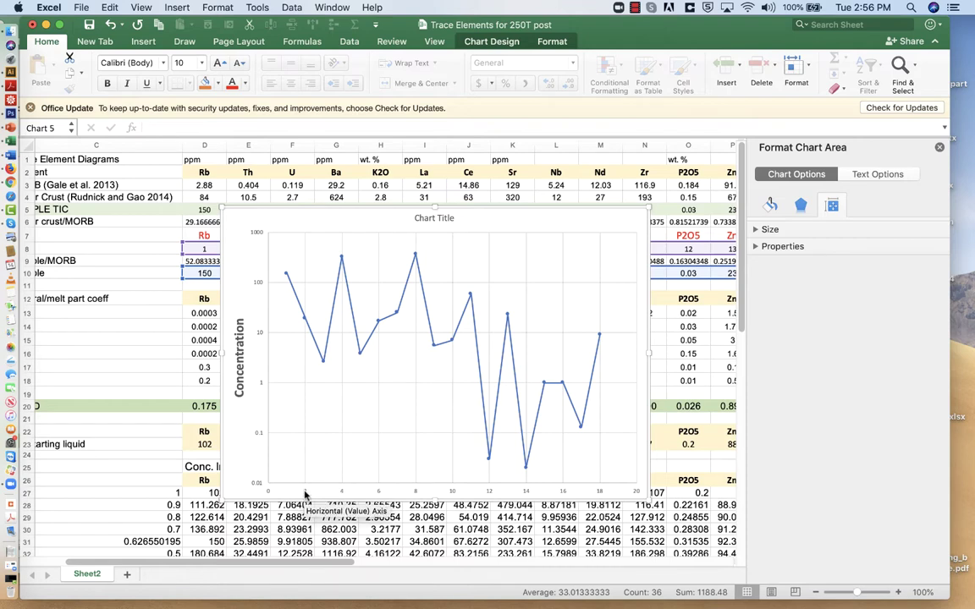
# - In the horizontal axis options, set the vertical axis to cross at axis value 0 and close the axis formatting
pyautogui.click(298, 489)
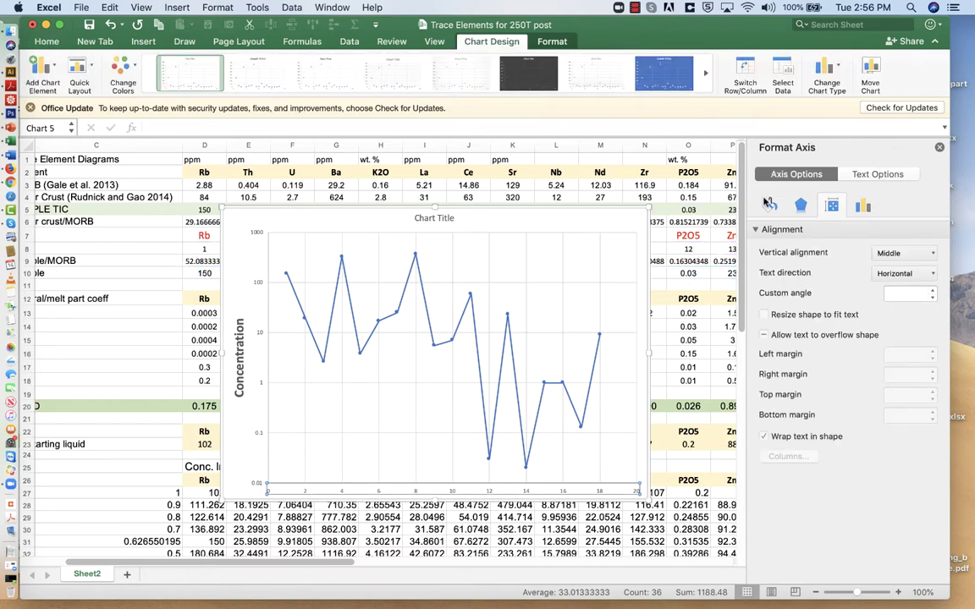
pyautogui.click(769, 205)
pyautogui.click(862, 206)
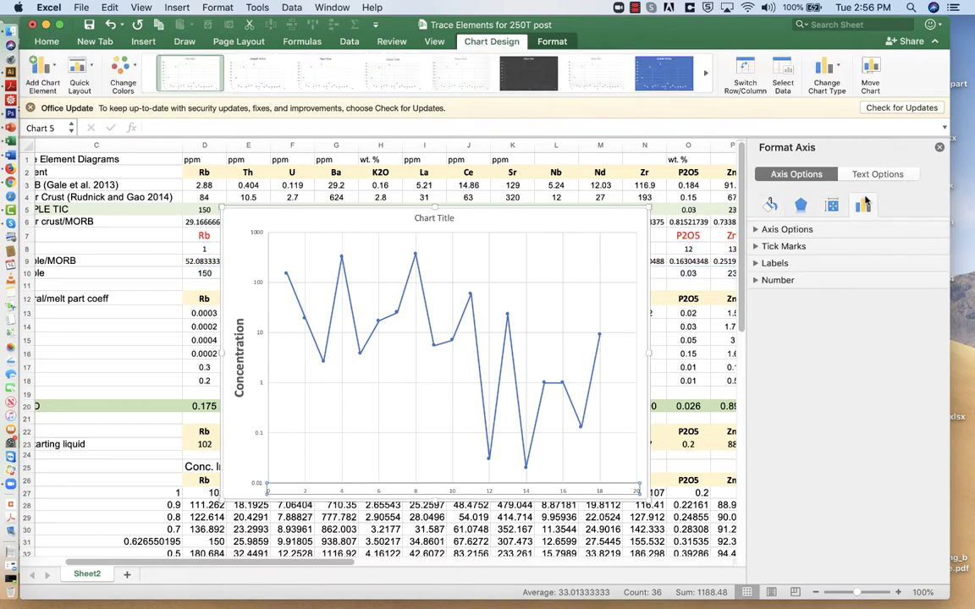
pyautogui.click(783, 229)
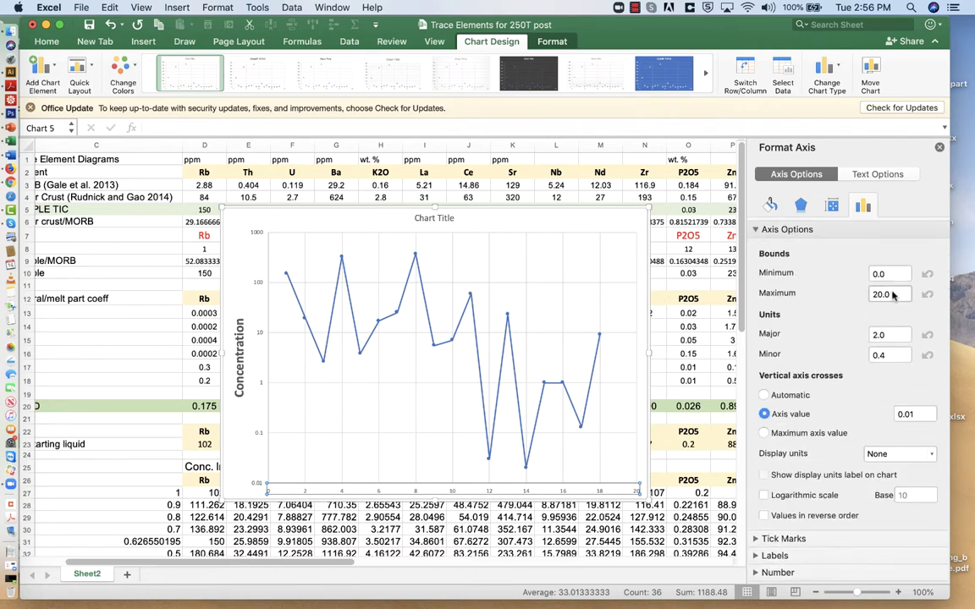
pyautogui.click(913, 413)
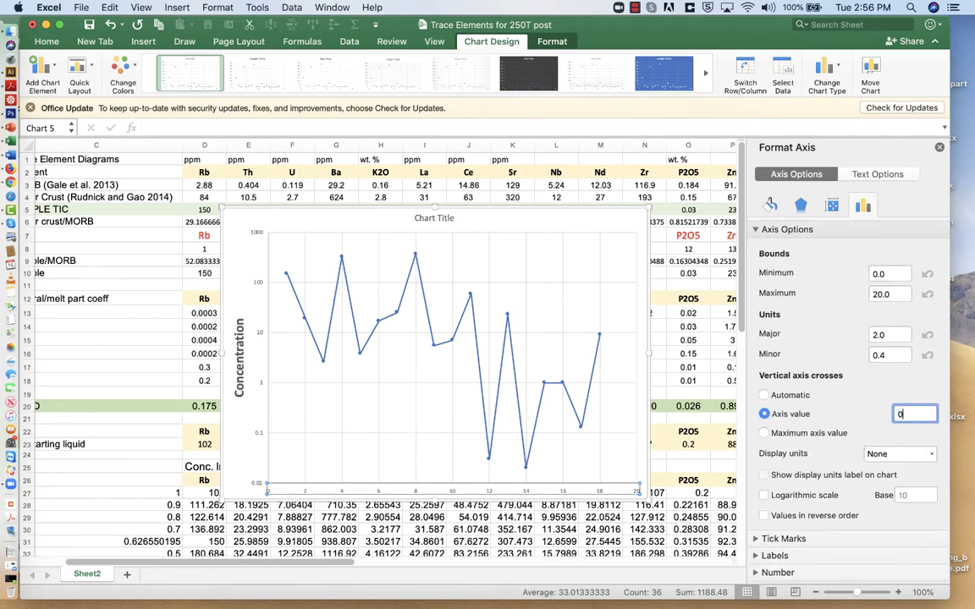
pyautogui.click(938, 148)
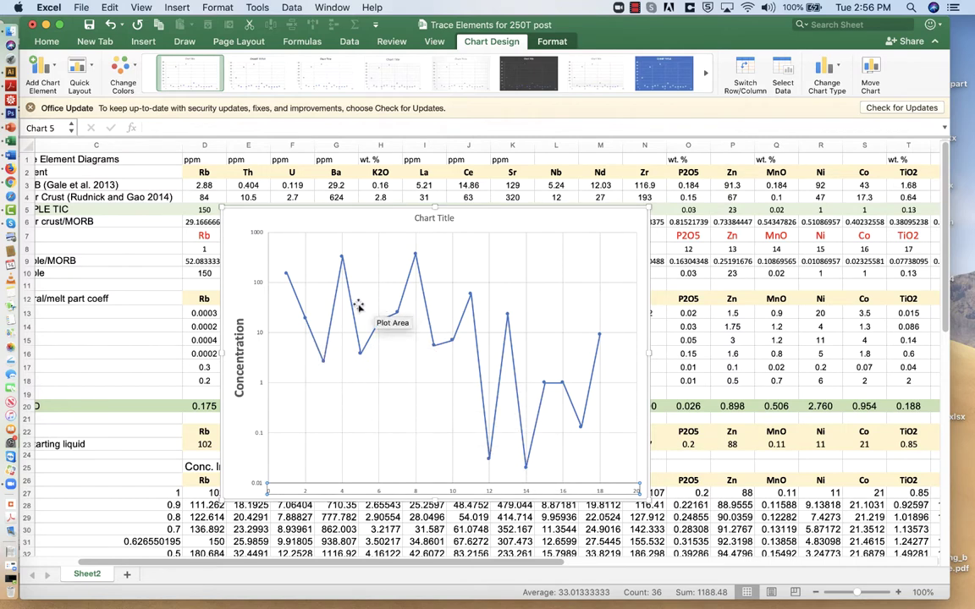
# - Delete the chart title and move the chart clear of the sample data rows
pyautogui.click(411, 218)
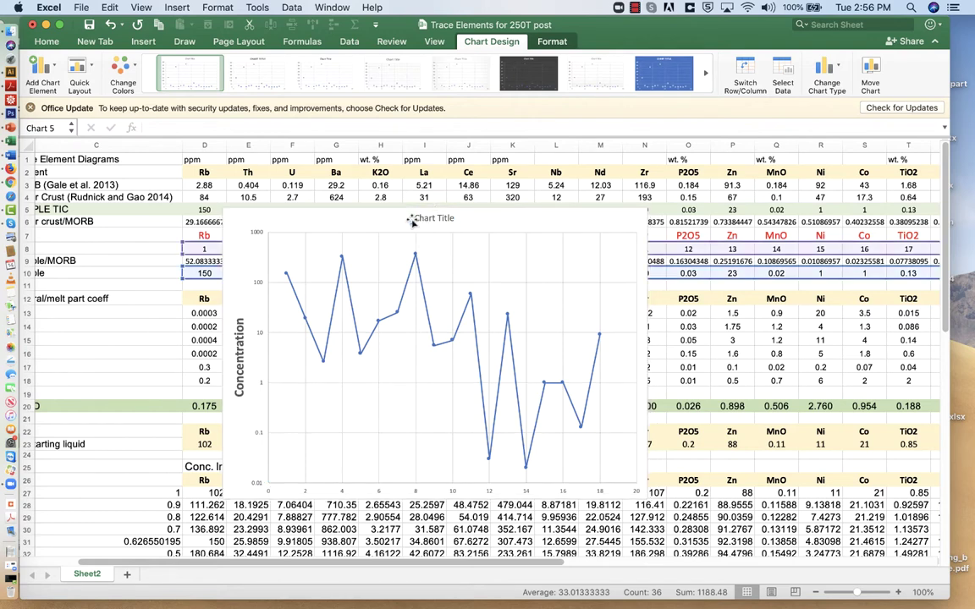
pyautogui.press('Delete')
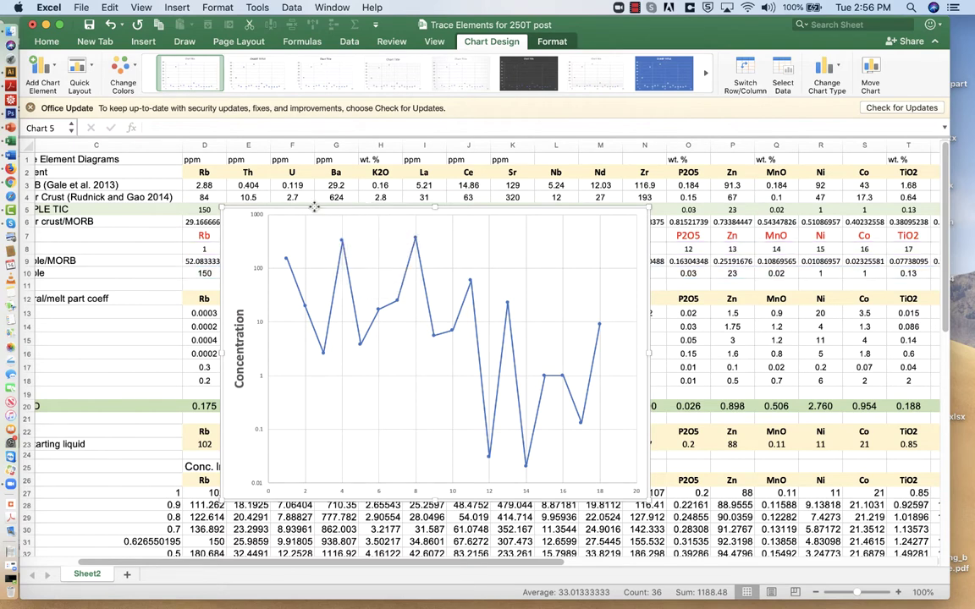
pyautogui.moveTo(315, 206); pyautogui.dragTo(414, 242)
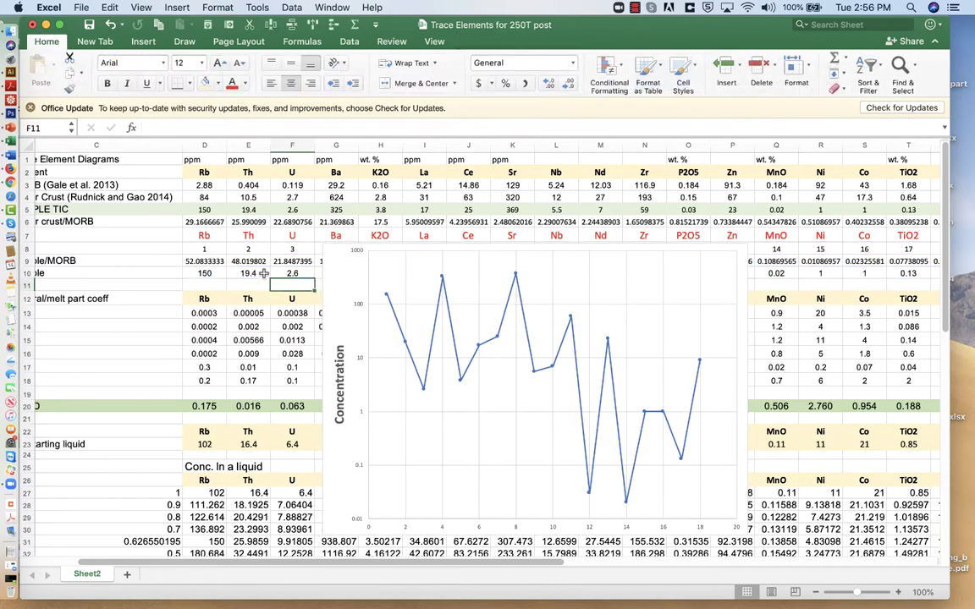
pyautogui.moveTo(403, 251); pyautogui.dragTo(713, 344)
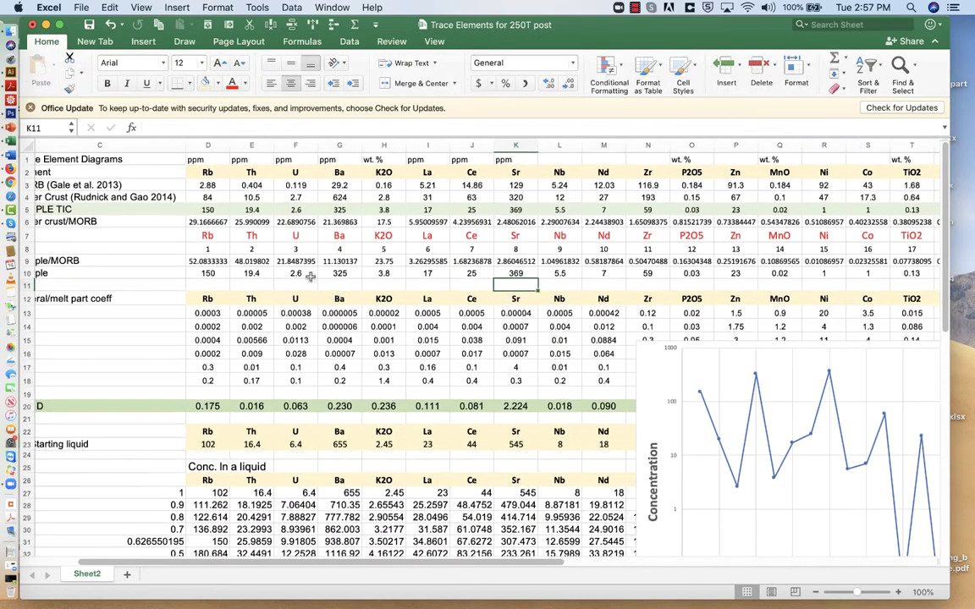
# - Check which cells the plotted series uses and which cells the Rb Sample/MORB formula in D9 divides
pyautogui.click(207, 270)
pyautogui.click(707, 411)
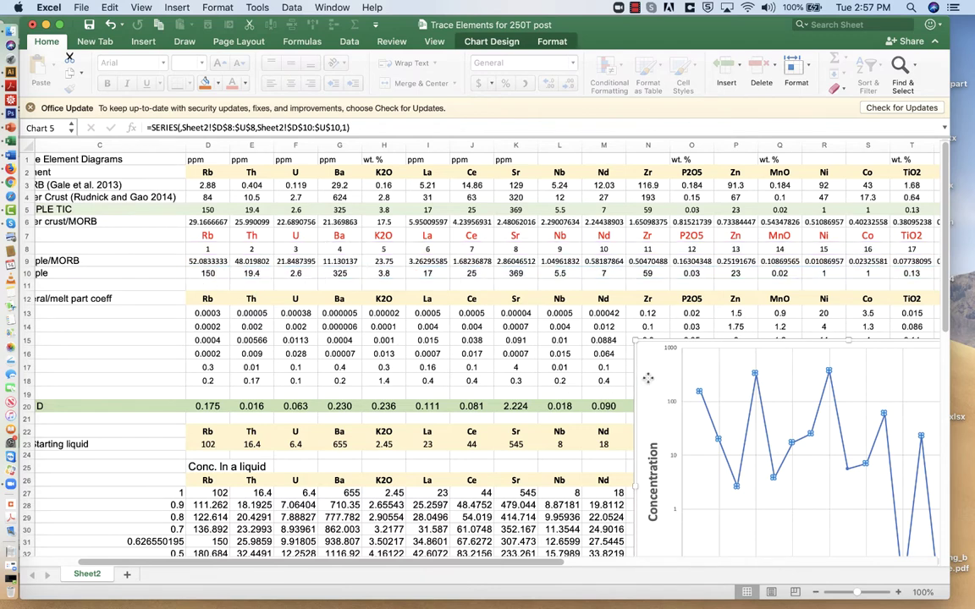
pyautogui.click(214, 262)
pyautogui.hscroll(-3, 212, 262)
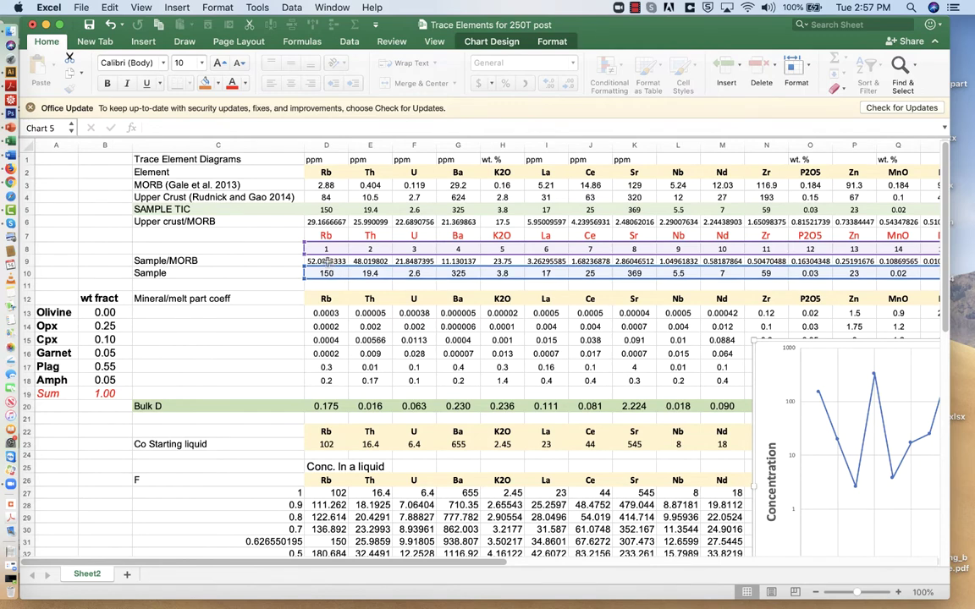
pyautogui.click(329, 262)
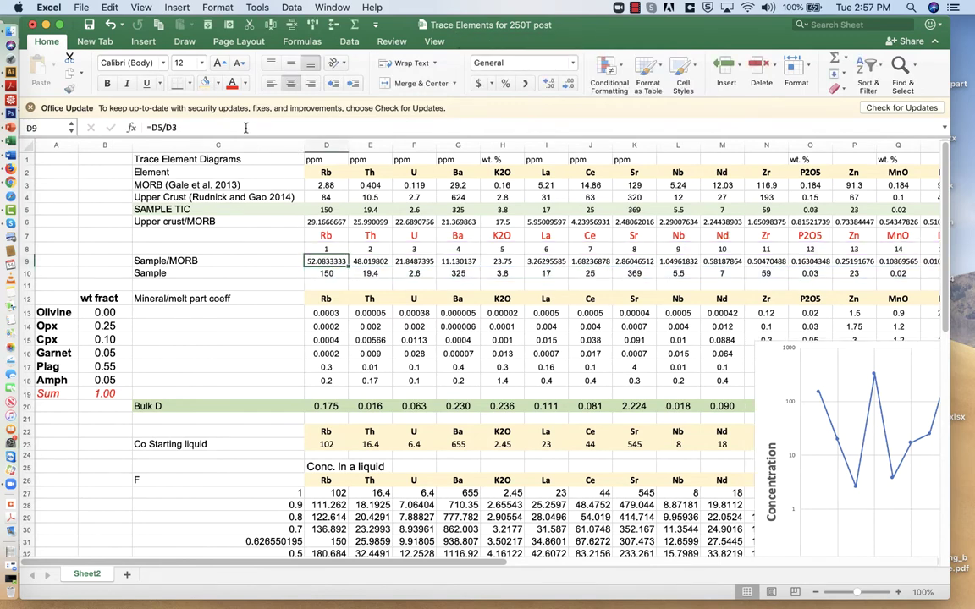
pyautogui.click(201, 127)
pyautogui.doubleClick(151, 128)
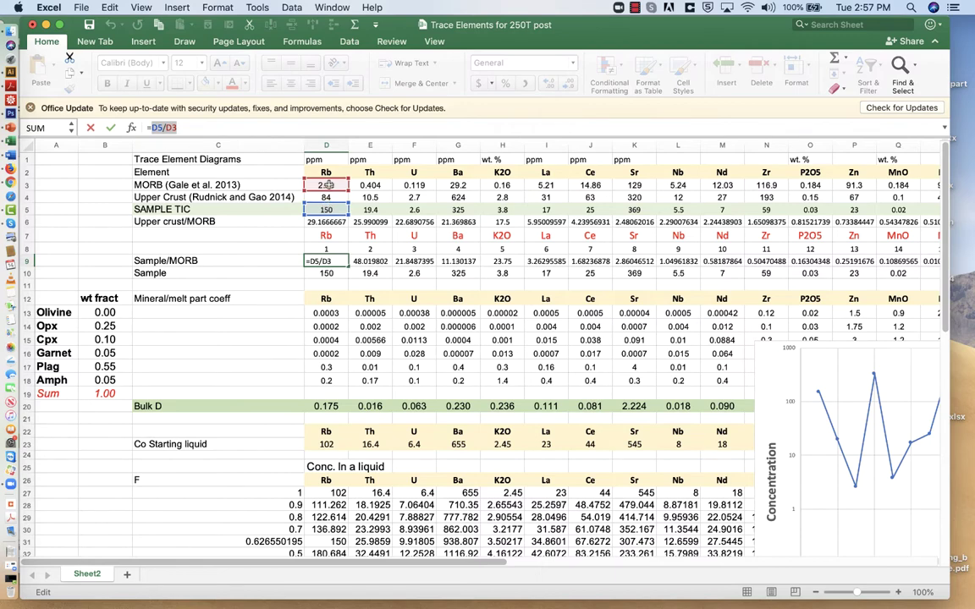
pyautogui.press('Escape')
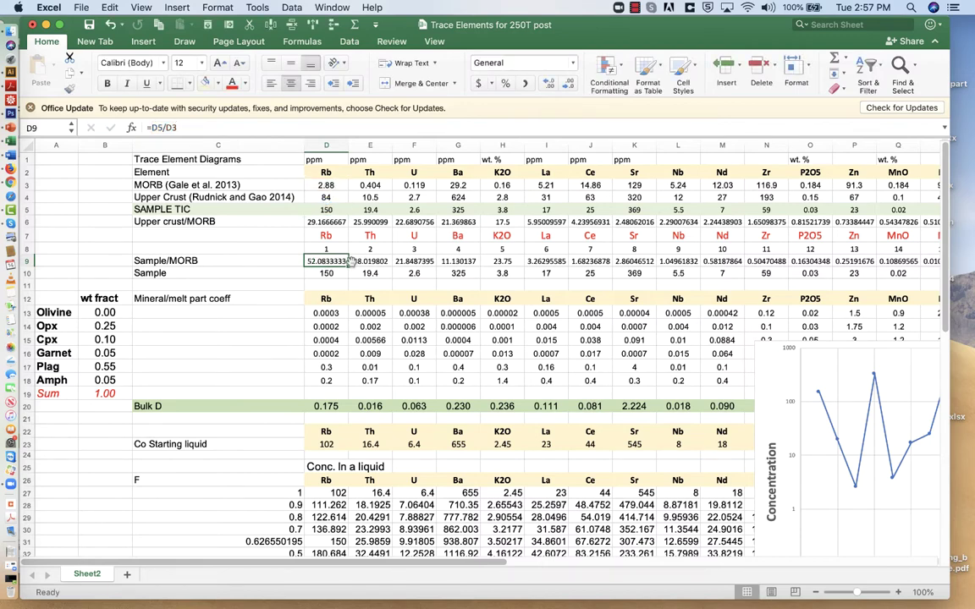
# - Copy the element order and Sample/MORB rows, D8 through U9
pyautogui.press('Up')
pyautogui.hscroll(10, 465, 245)
pyautogui.keyDown('shift'); pyautogui.click(659, 253); pyautogui.keyUp('shift')
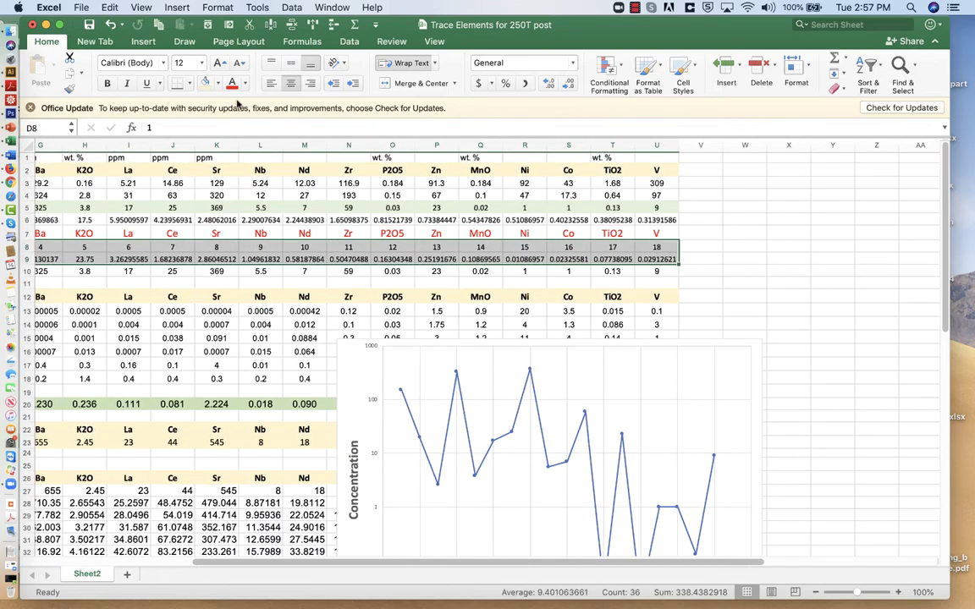
pyautogui.click(157, 27)
# - Paste the copied rows into the chart as a new series with X values in the first row, and delete the original sample concentration series
pyautogui.hscroll(-10, 474, 338)
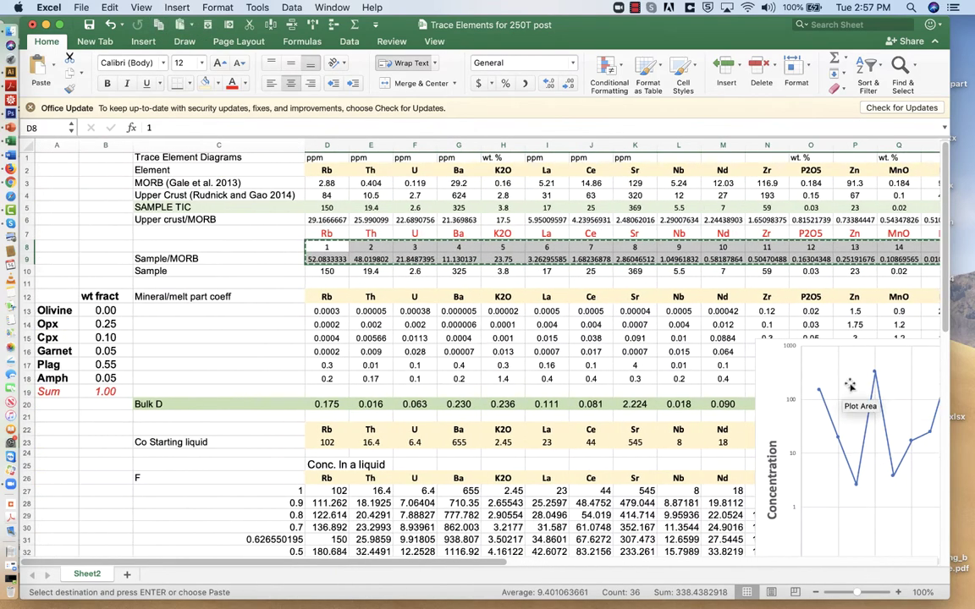
pyautogui.click(810, 388)
pyautogui.hscroll(5, 697, 308)
pyautogui.scroll(-5, 698, 307)
pyautogui.hscroll(2, 697, 307)
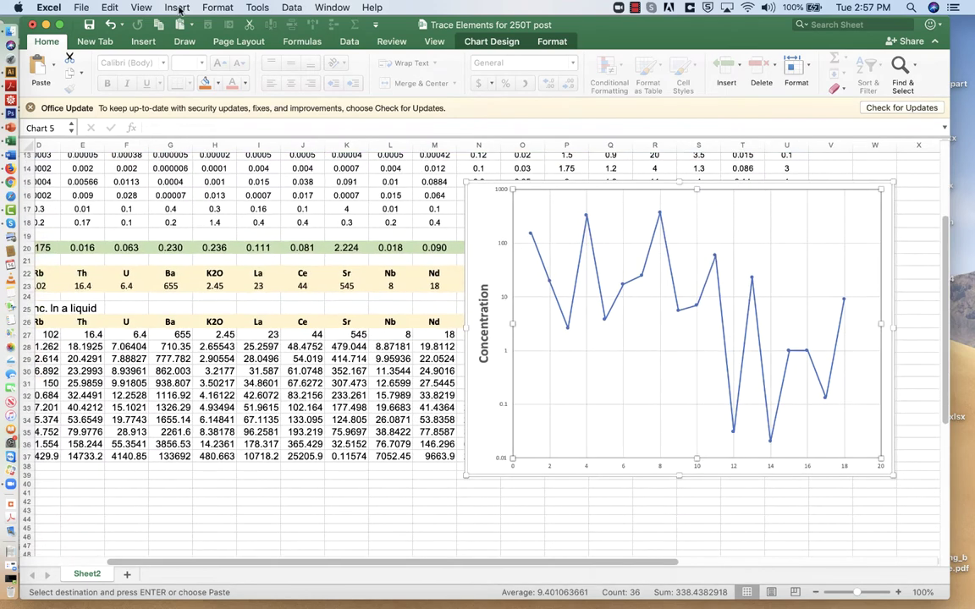
pyautogui.click(109, 7)
pyautogui.click(129, 96)
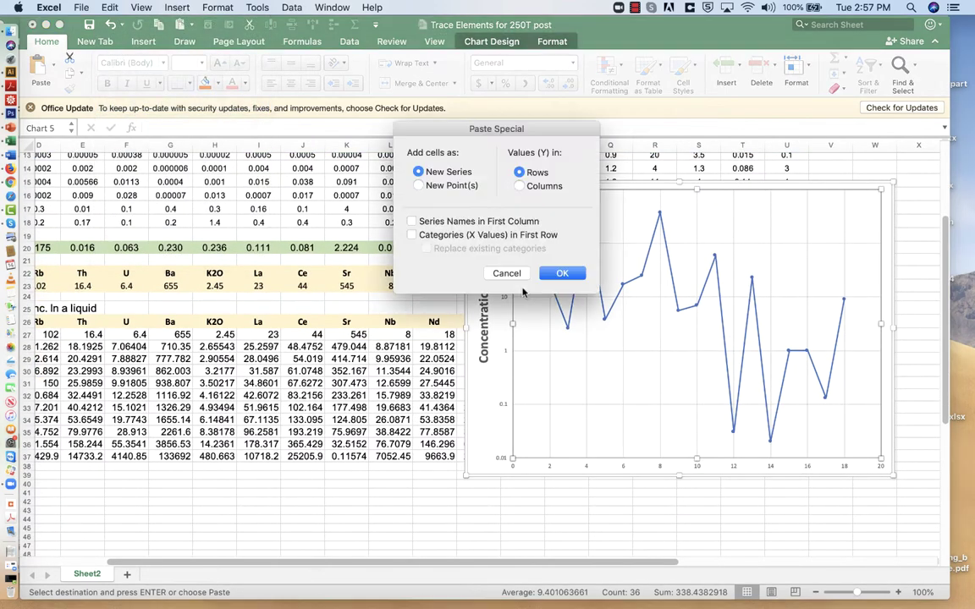
pyautogui.click(412, 235)
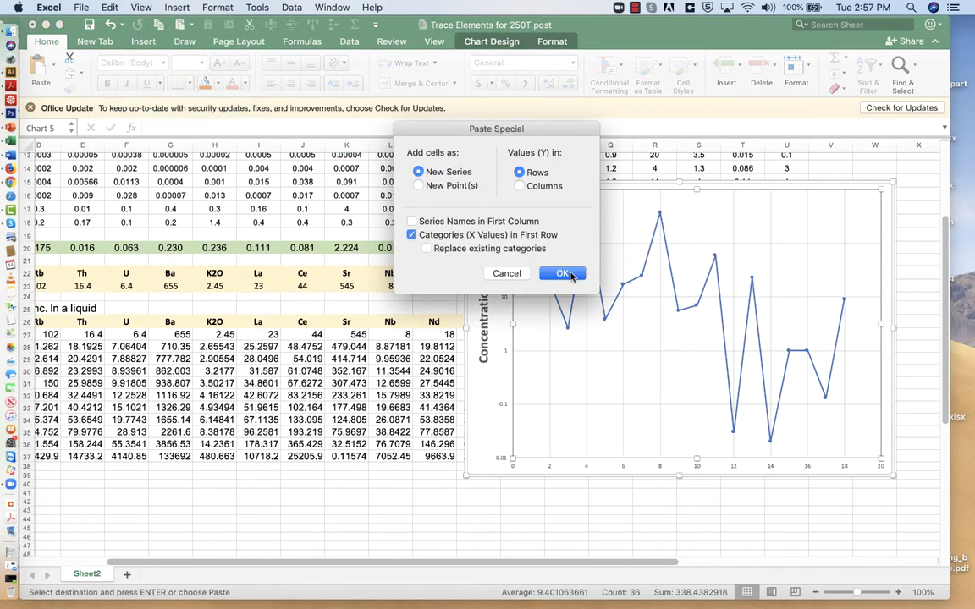
pyautogui.click(563, 274)
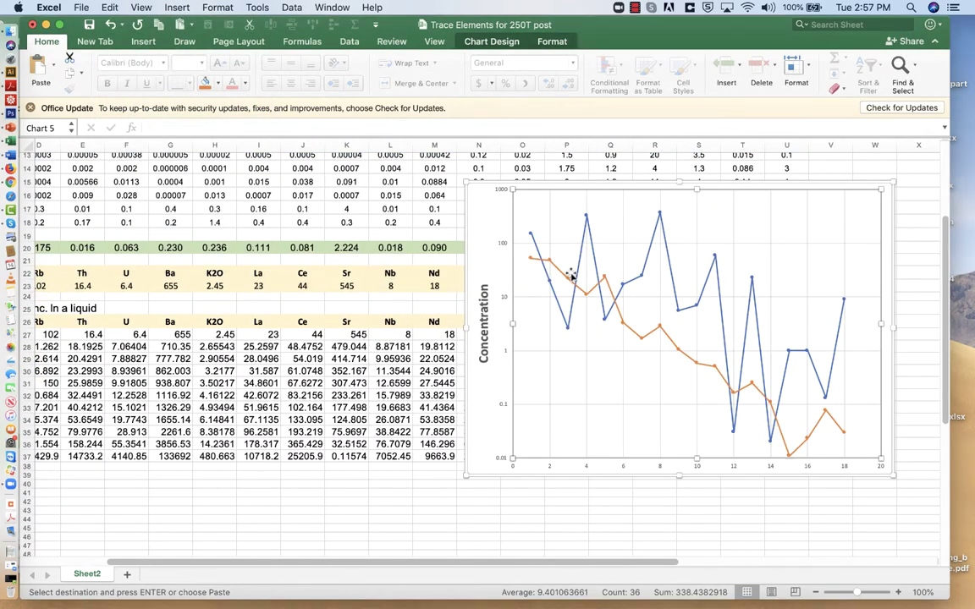
pyautogui.click(674, 293)
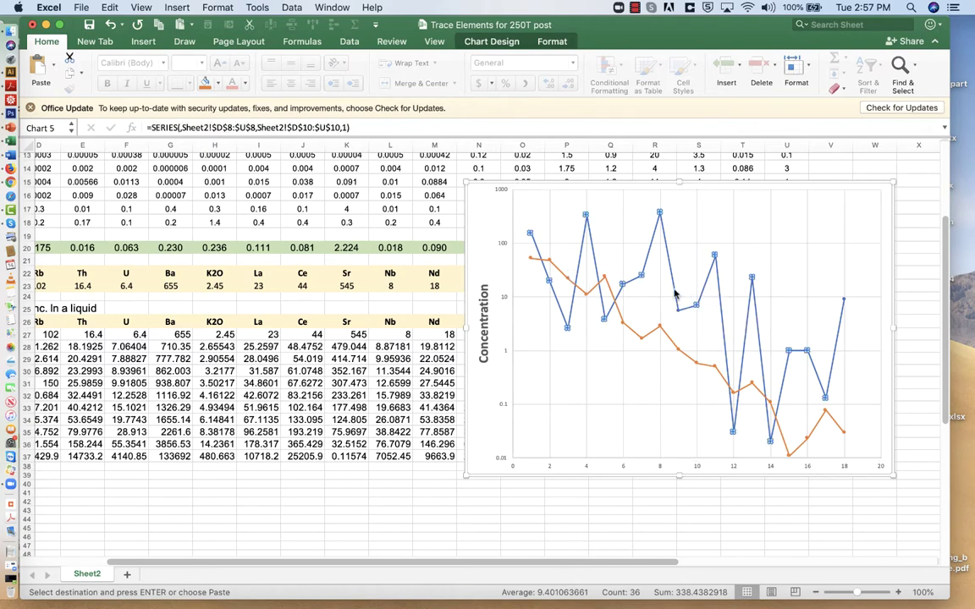
pyautogui.press('Delete')
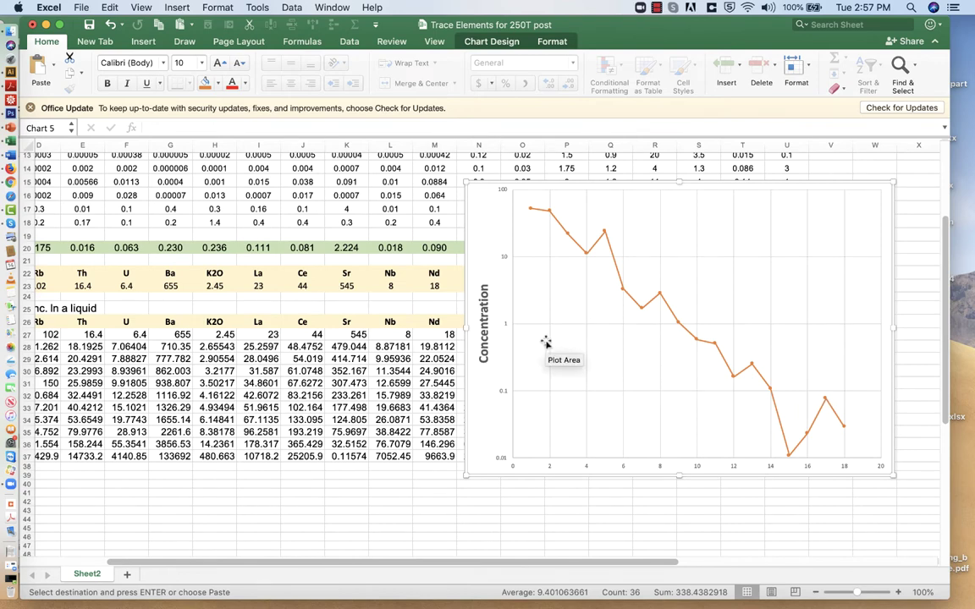
# - Enlarge the chart's vertical axis labels and set the horizontal axis labels to font size 14
pyautogui.click(505, 329)
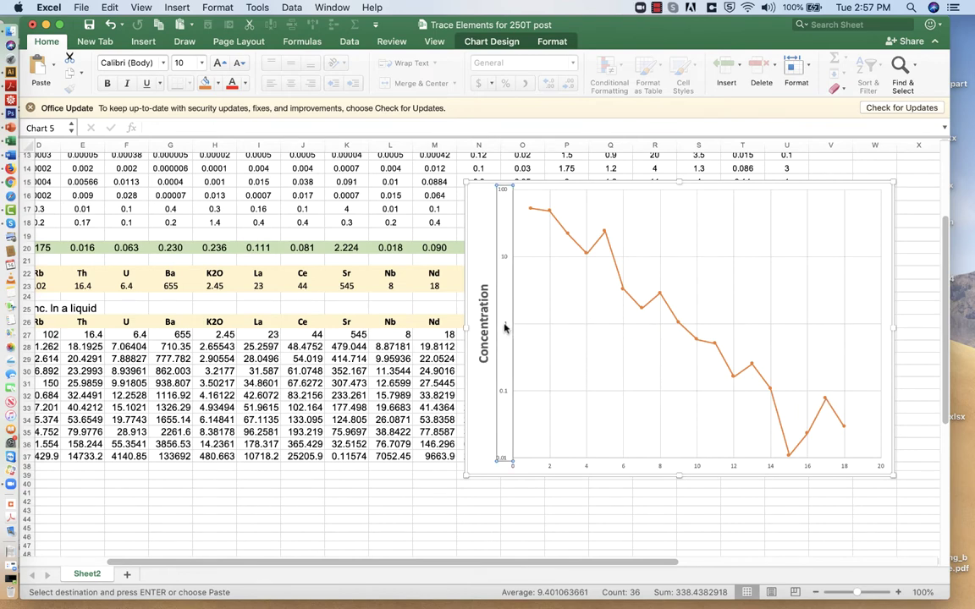
pyautogui.click(201, 62)
pyautogui.click(173, 167)
pyautogui.click(577, 461)
pyautogui.click(201, 63)
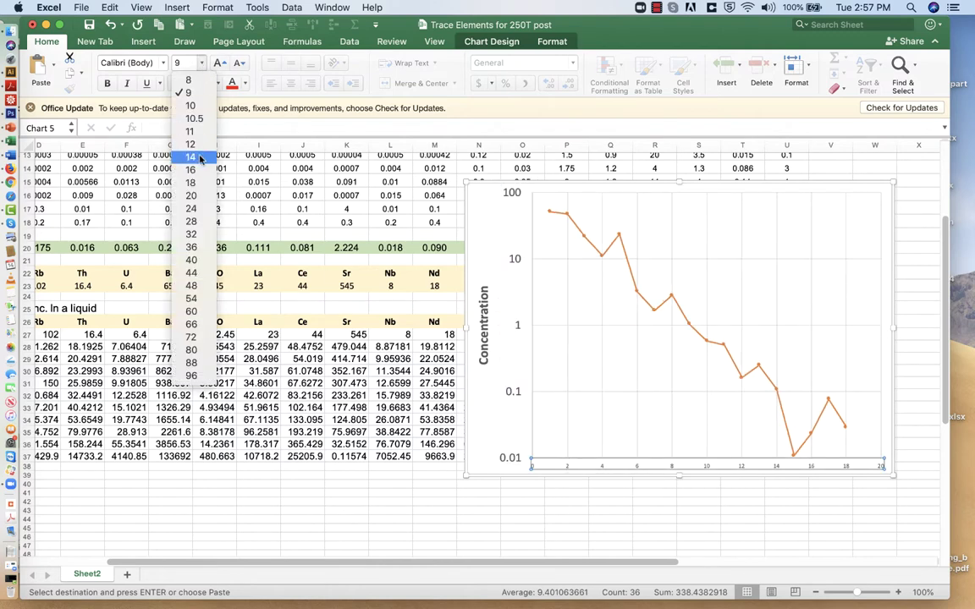
pyautogui.click(173, 140)
pyautogui.click(593, 345)
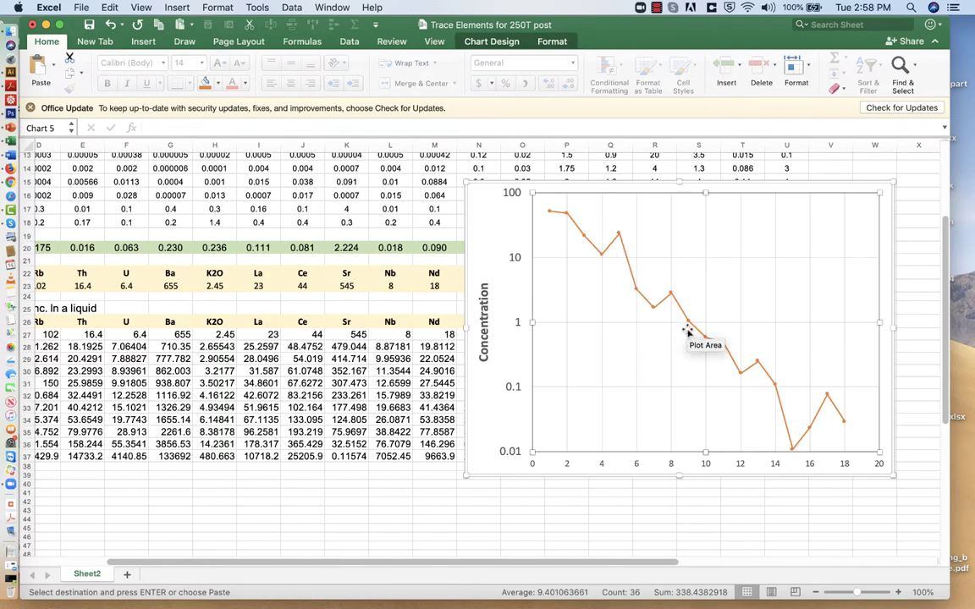
# - Compare the points of the plotted Sample/MORB curve with the element names and order numbers in rows 7 and 8
pyautogui.moveTo(688, 326)
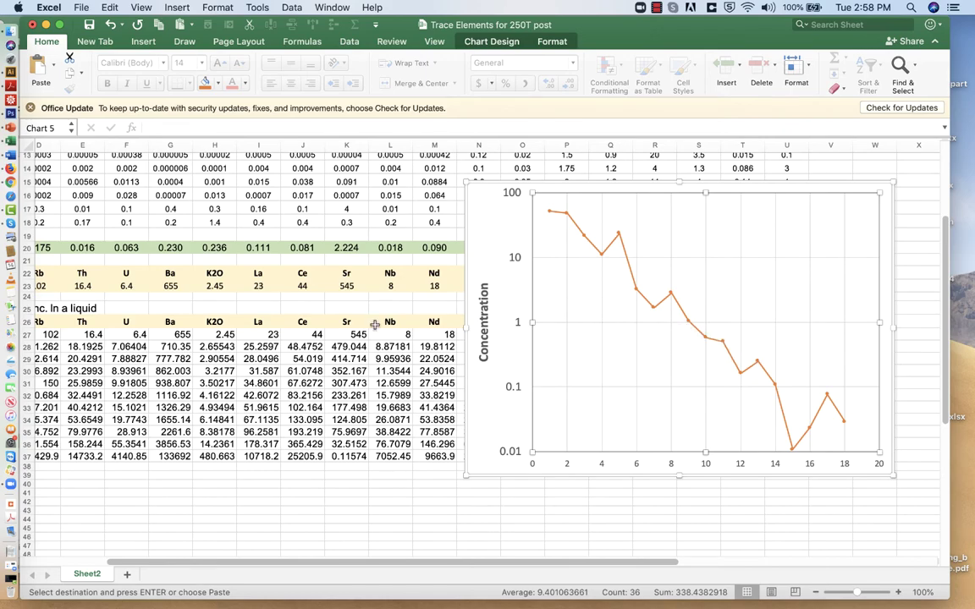
pyautogui.scroll(5, 275, 263)
pyautogui.scroll(1, 276, 264)
pyautogui.hscroll(-1, 276, 264)
pyautogui.click(409, 250)
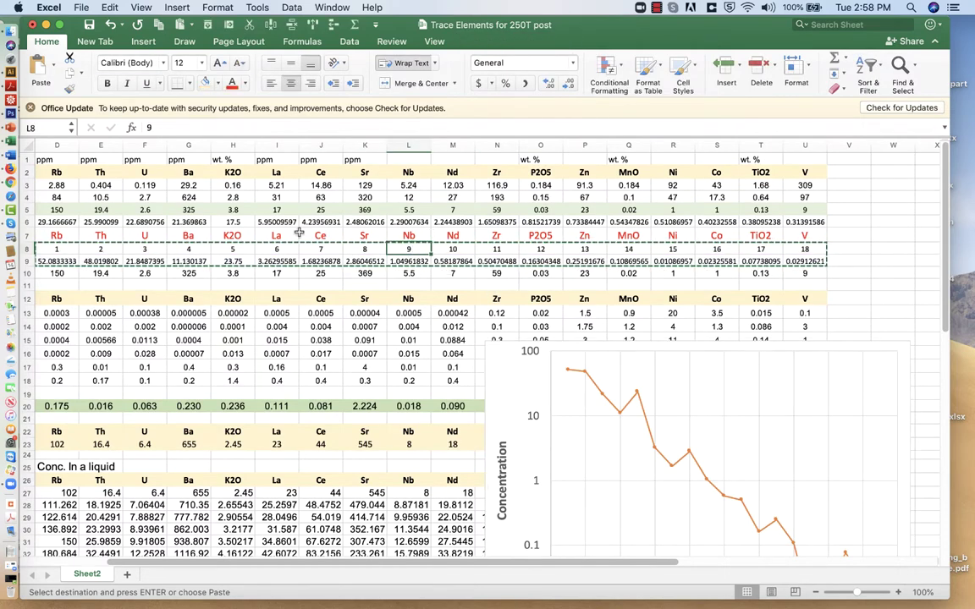
pyautogui.hscroll(-1, 393, 238)
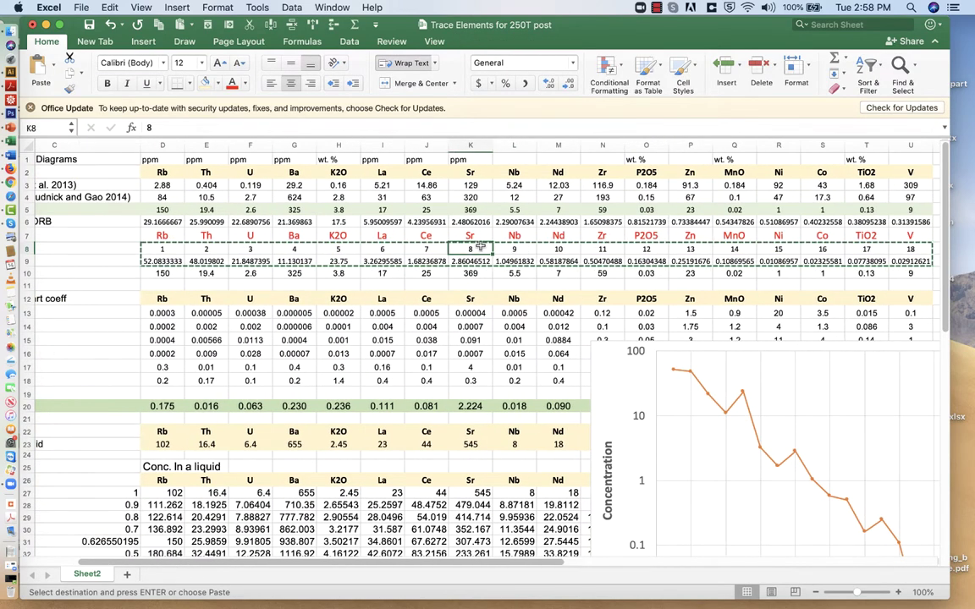
pyautogui.click(406, 235)
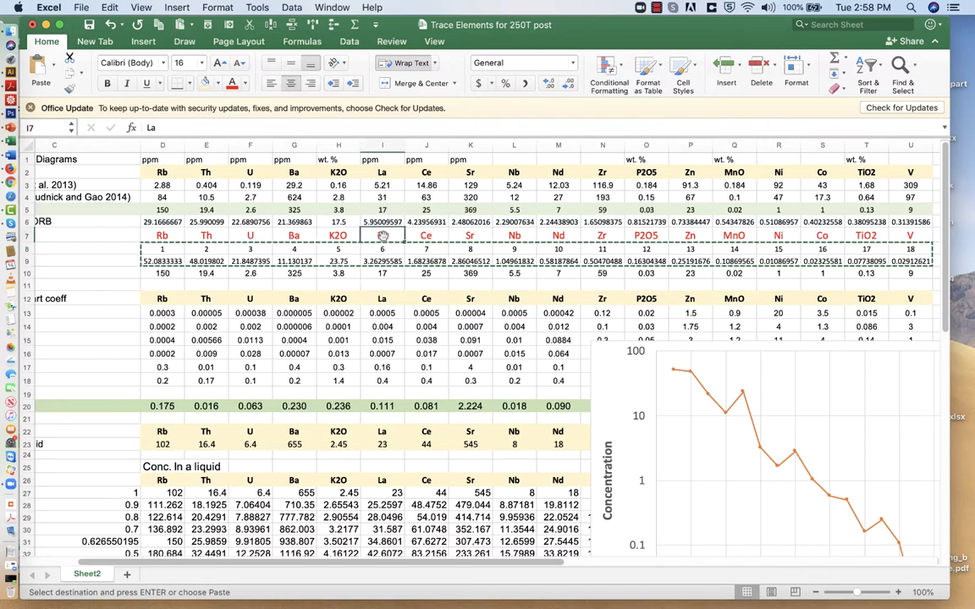
pyautogui.click(339, 235)
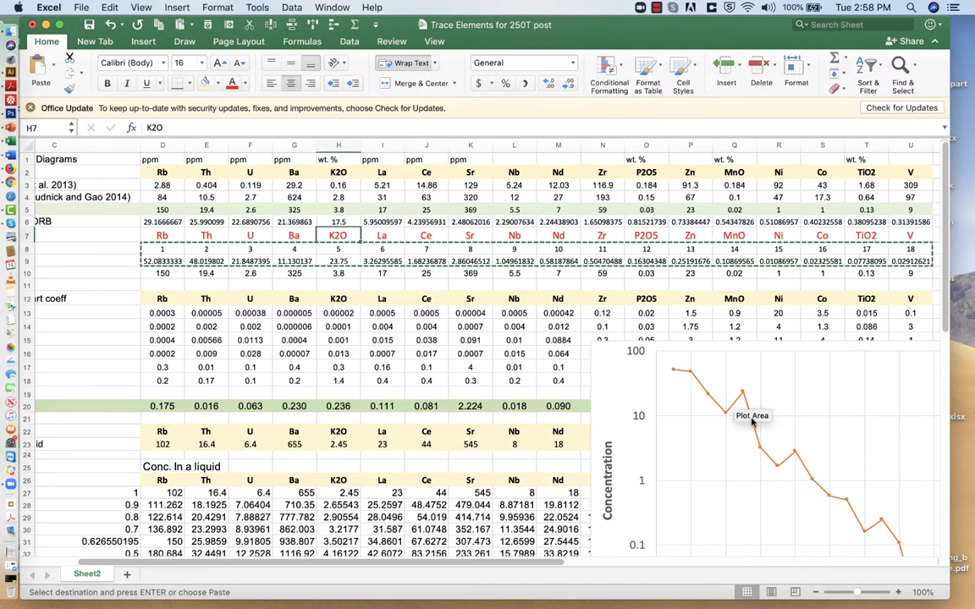
pyautogui.scroll(-5, 719, 193)
pyautogui.hscroll(1, 719, 193)
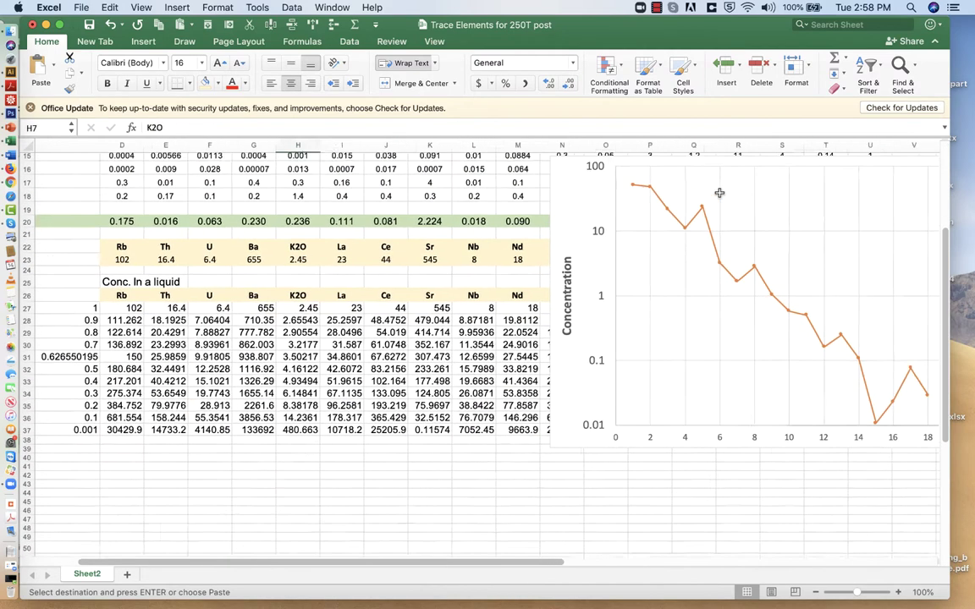
pyautogui.hscroll(1, 719, 193)
pyautogui.moveTo(651, 286)
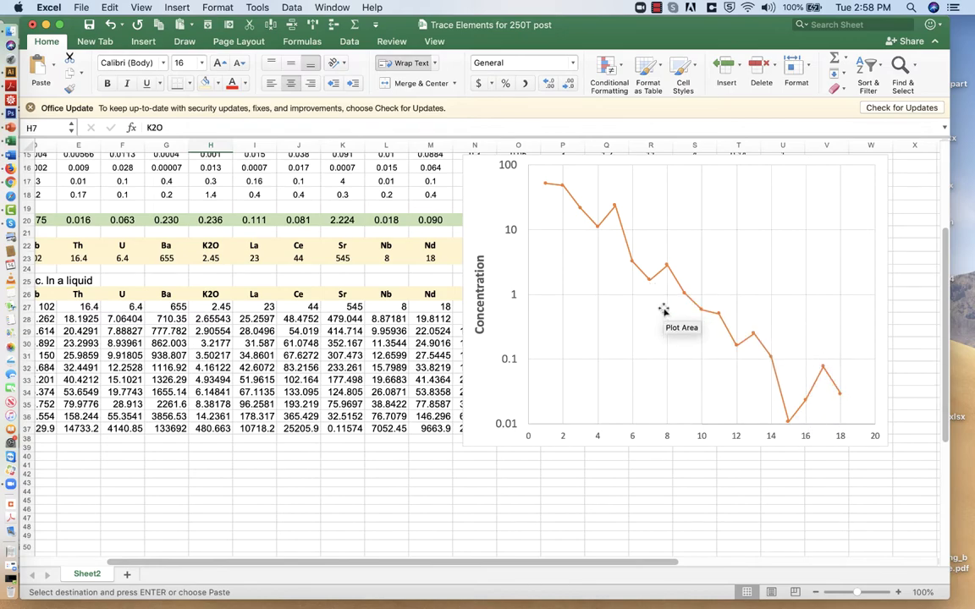
pyautogui.scroll(5, 592, 304)
pyautogui.hscroll(1, 380, 311)
pyautogui.hscroll(-2, 343, 312)
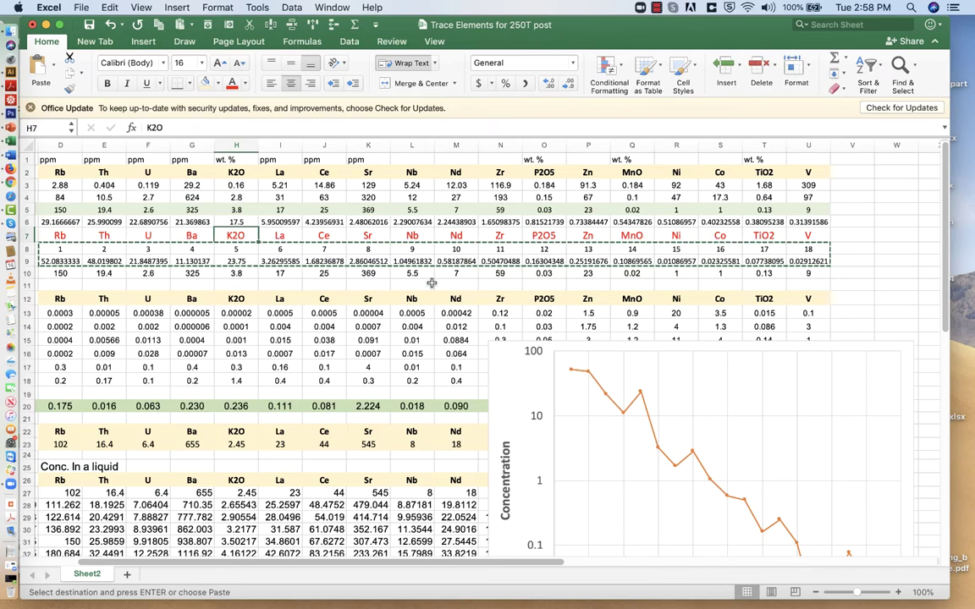
# - Move the chart below the table of modelled liquid concentrations
pyautogui.scroll(-10, 432, 283)
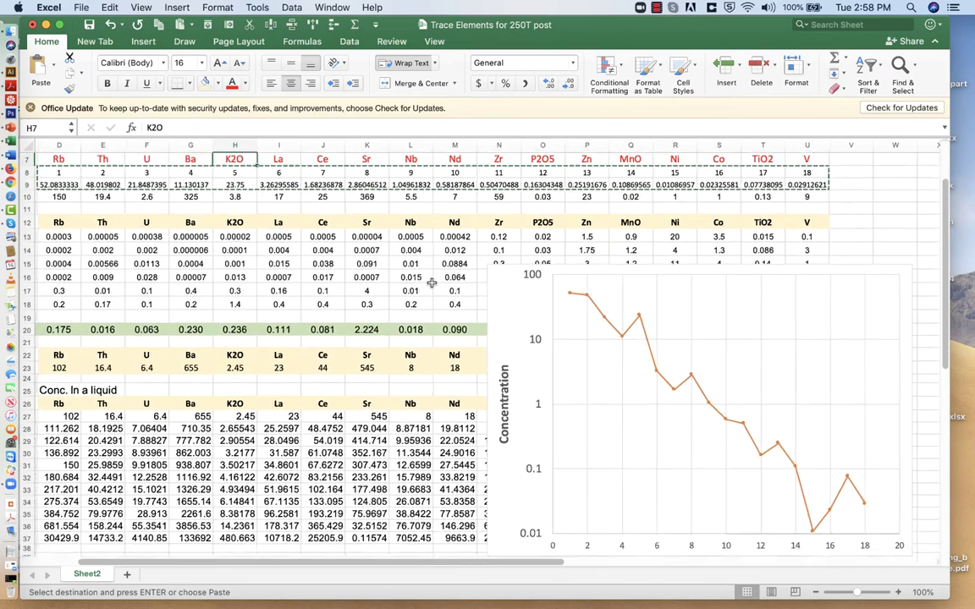
pyautogui.click(649, 317)
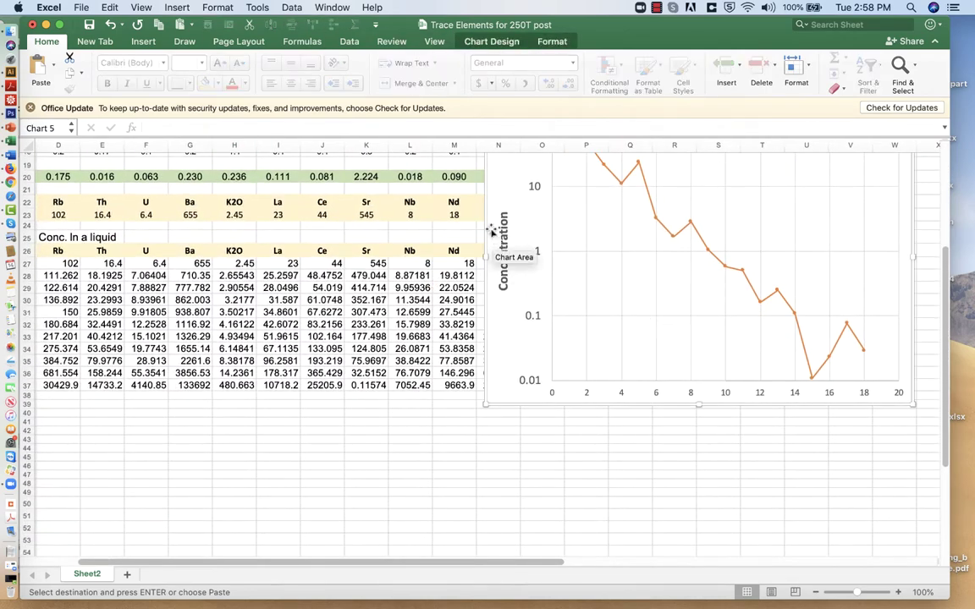
pyautogui.moveTo(484, 214); pyautogui.dragTo(257, 514)
# - Examine the modelled liquid concentrations starting at D27 and check which cells the plotted series uses
pyautogui.hscroll(-3, 341, 344)
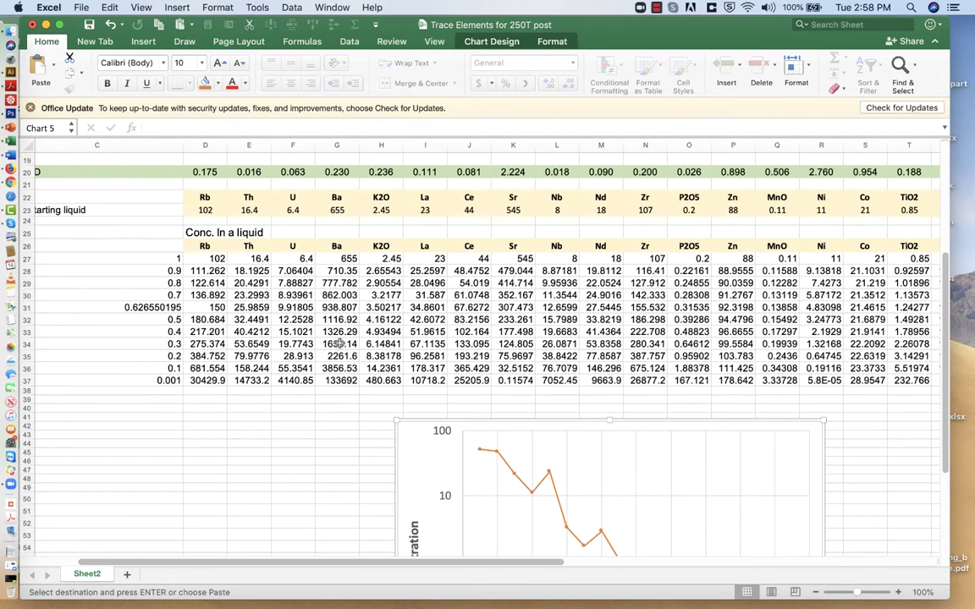
pyautogui.moveTo(205, 258); pyautogui.dragTo(903, 381)
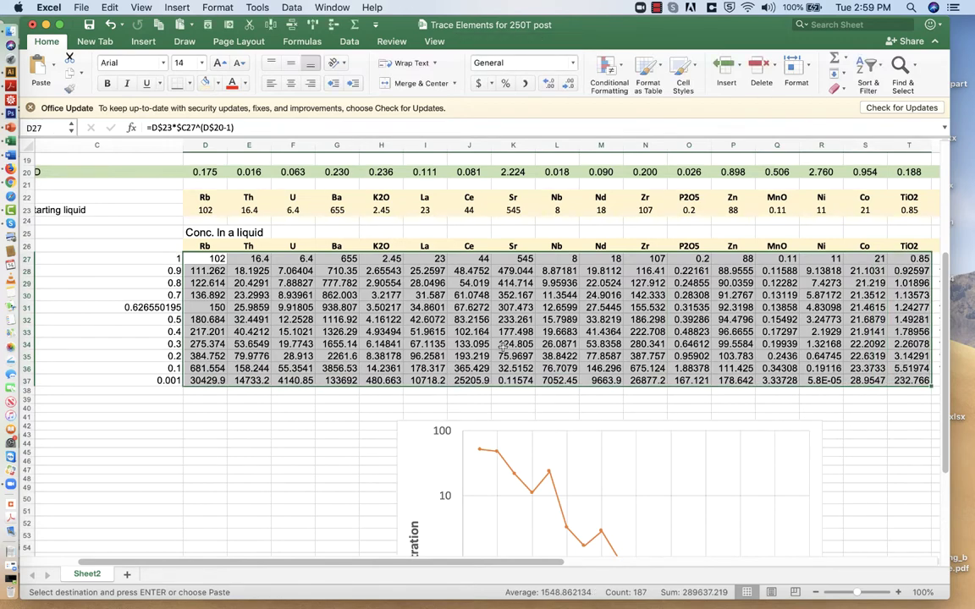
pyautogui.scroll(-4, 478, 398)
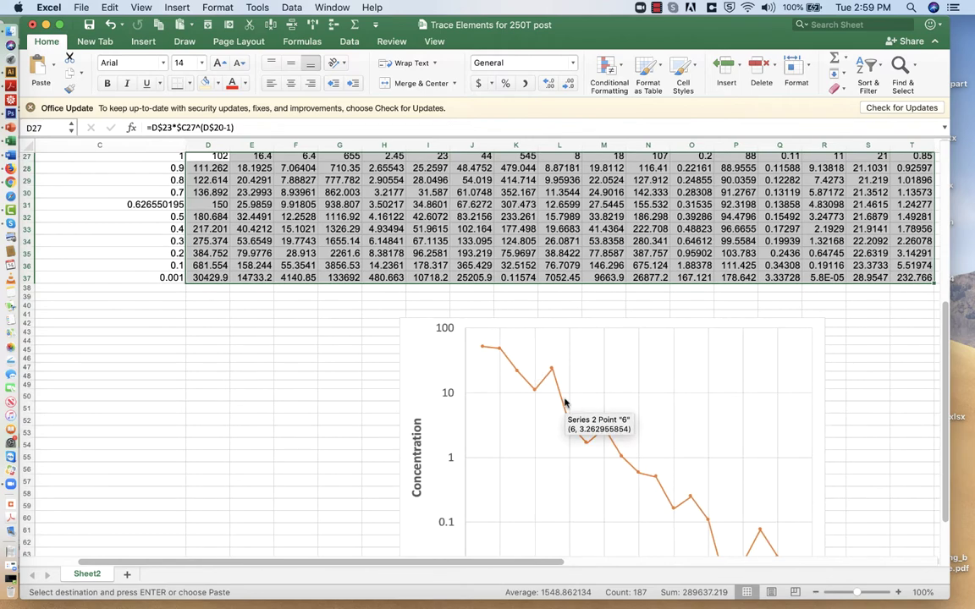
pyautogui.click(564, 409)
pyautogui.scroll(4, 624, 363)
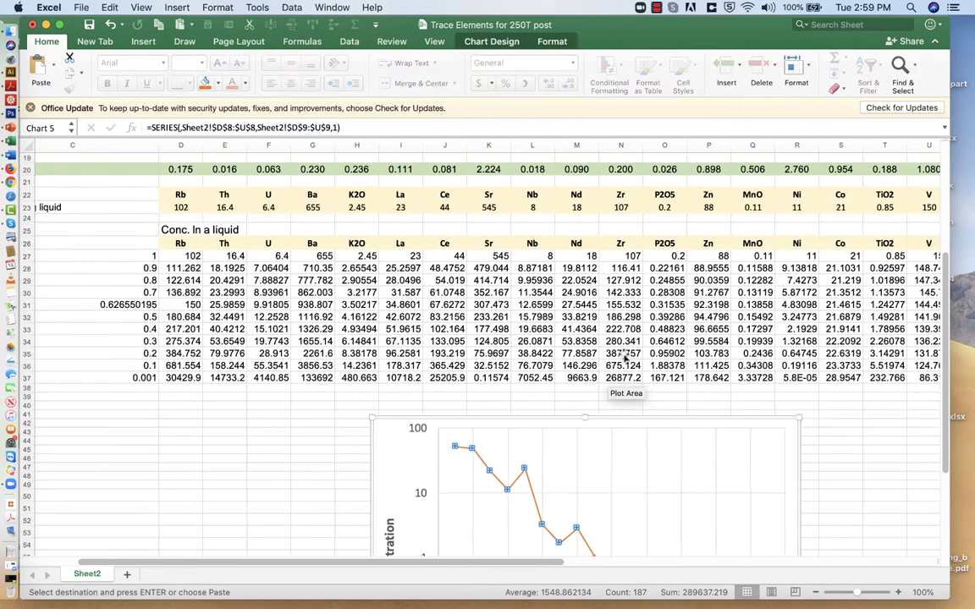
# - Insert a blank row above row 27 and number the elements from 1 to 18 in D27:U27
pyautogui.click(25, 255)
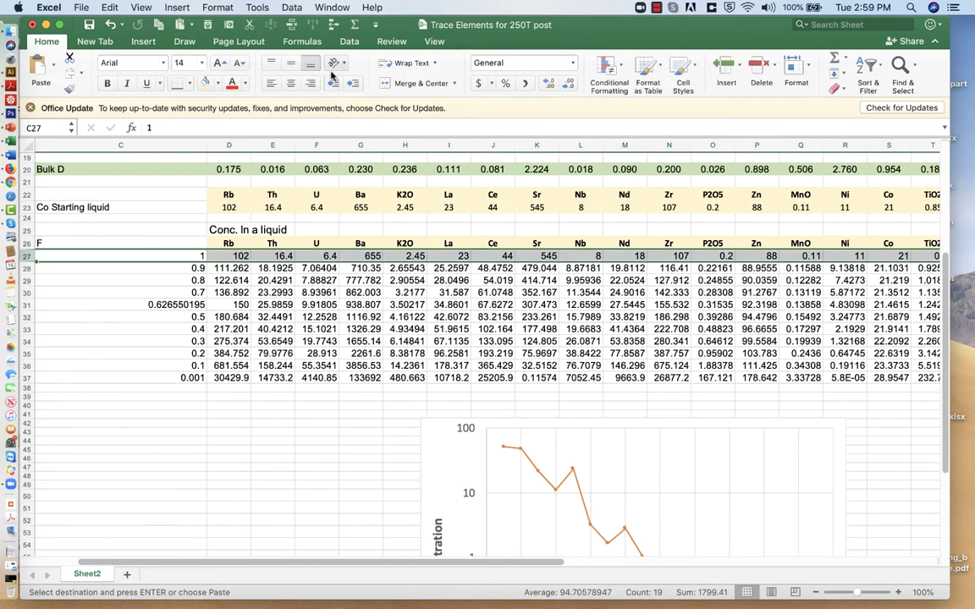
pyautogui.press('super+shift+plus')
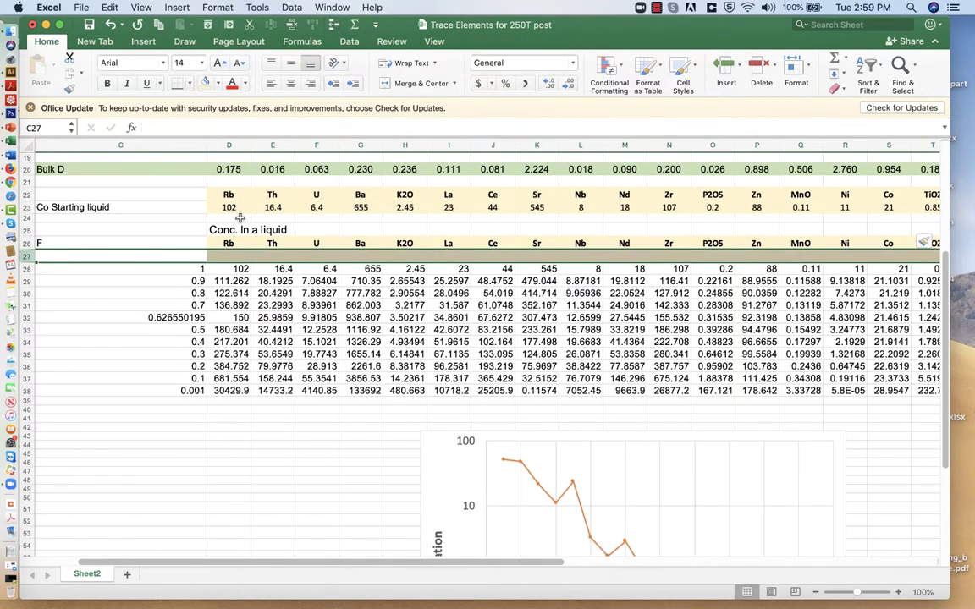
pyautogui.click(234, 255)
pyautogui.write('1')
pyautogui.click(271, 257)
pyautogui.write('2')
pyautogui.moveTo(221, 257); pyautogui.dragTo(821, 259)
pyautogui.hscroll(-3, 726, 288)
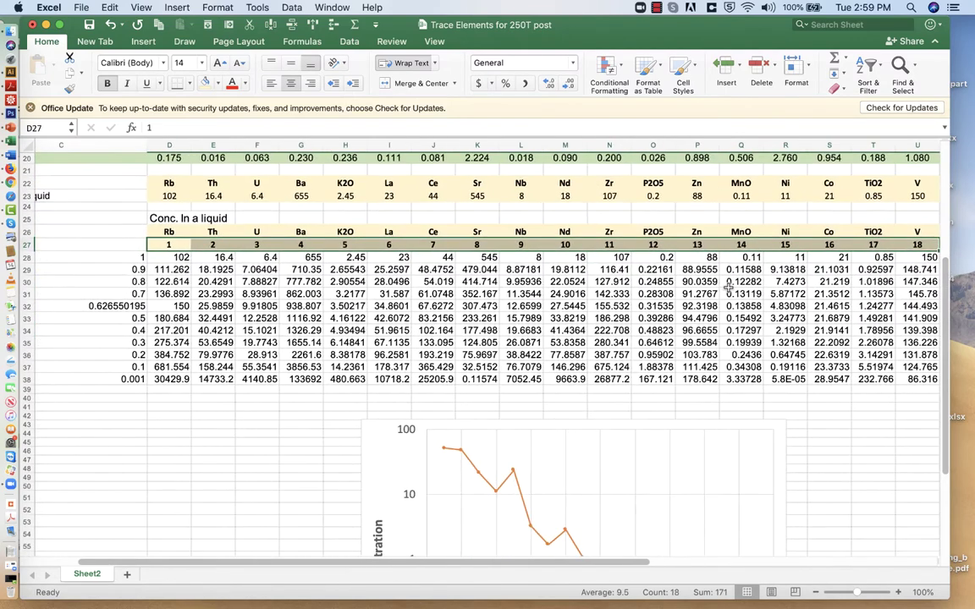
# - Copy the element order row D27:U27 together with the liquid concentrations for F 0.626550195 in D32:U32
pyautogui.click(127, 306)
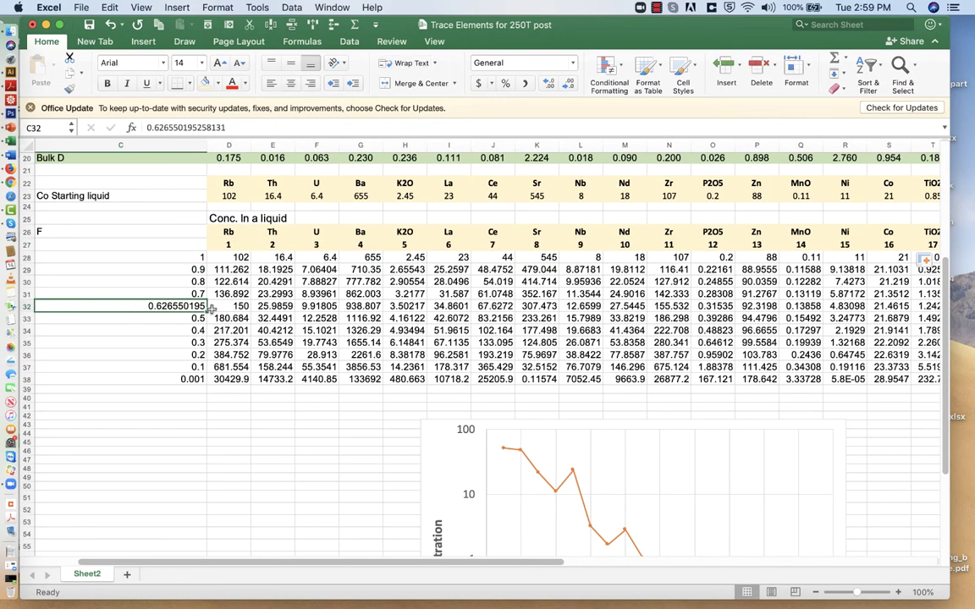
pyautogui.click(240, 245)
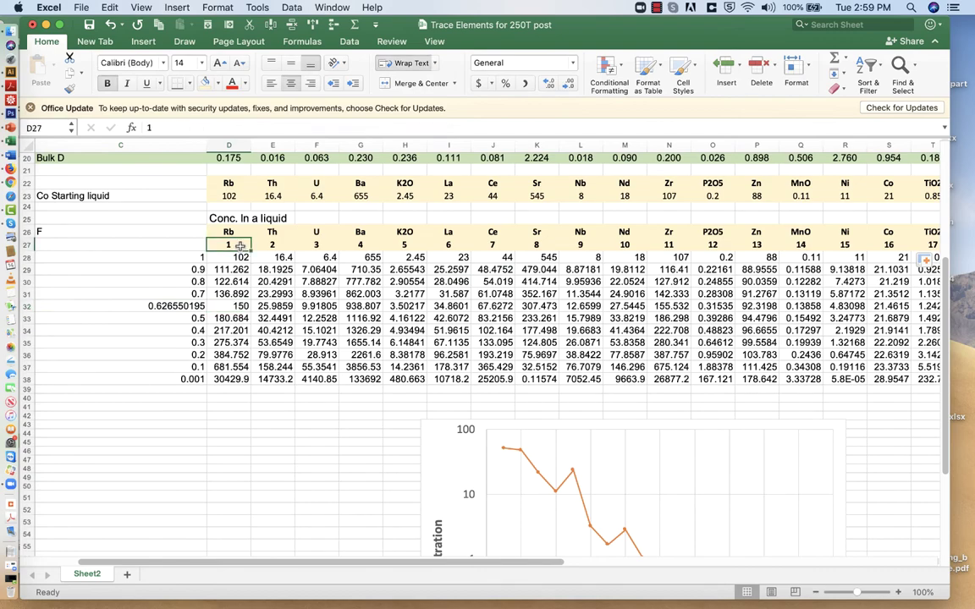
pyautogui.hscroll(5, 241, 246)
pyautogui.hscroll(1, 466, 229)
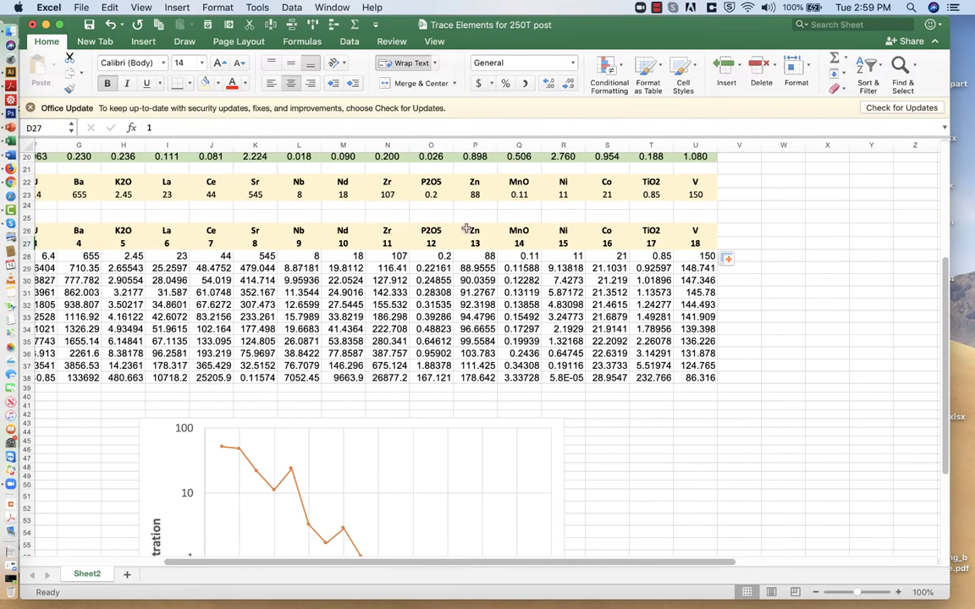
pyautogui.keyDown('shift'); pyautogui.click(692, 243); pyautogui.keyUp('shift')
pyautogui.hscroll(-5, 413, 315)
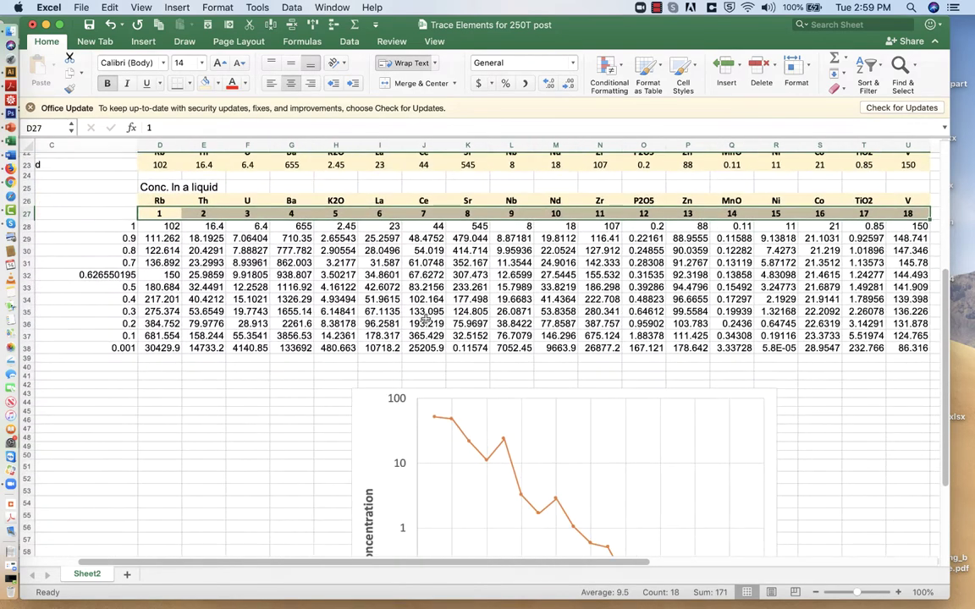
pyautogui.moveTo(171, 274); pyautogui.dragTo(922, 275)
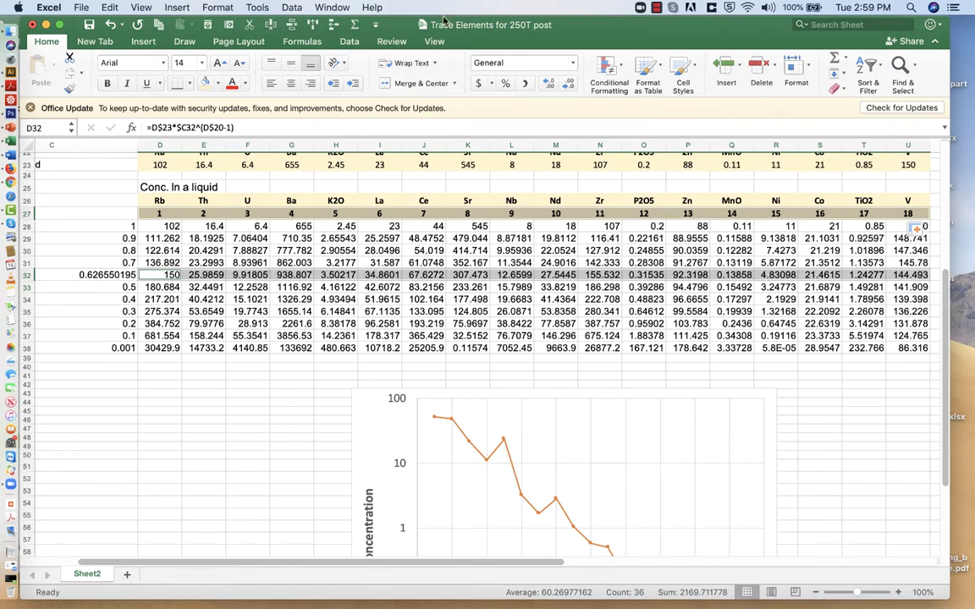
pyautogui.click(159, 27)
# - Paste the copied cells into the chart as a new series in rows, with categories (X values) in the first row
pyautogui.scroll(-5, 527, 274)
pyautogui.click(589, 331)
pyautogui.click(110, 6)
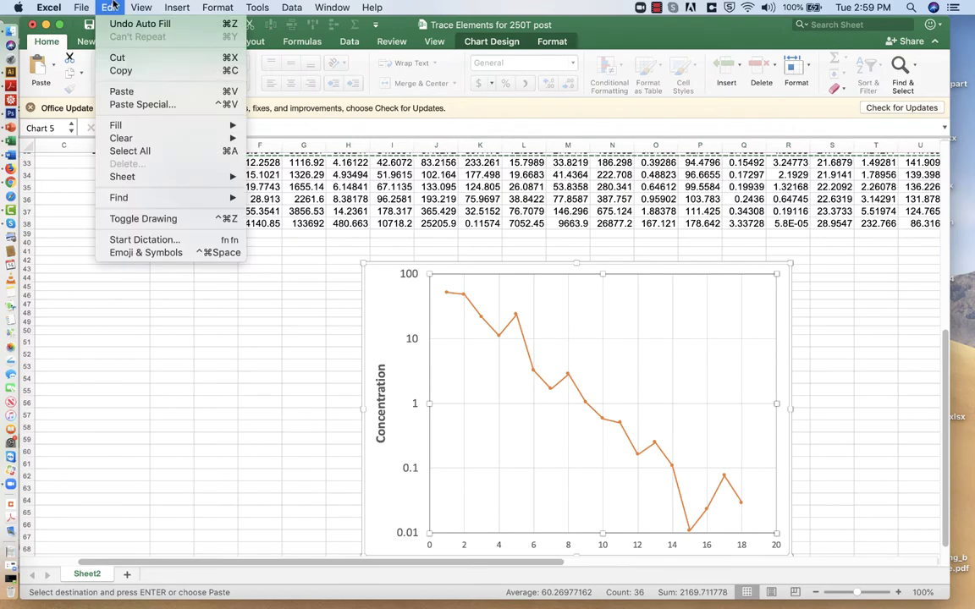
pyautogui.click(144, 104)
pyautogui.click(411, 236)
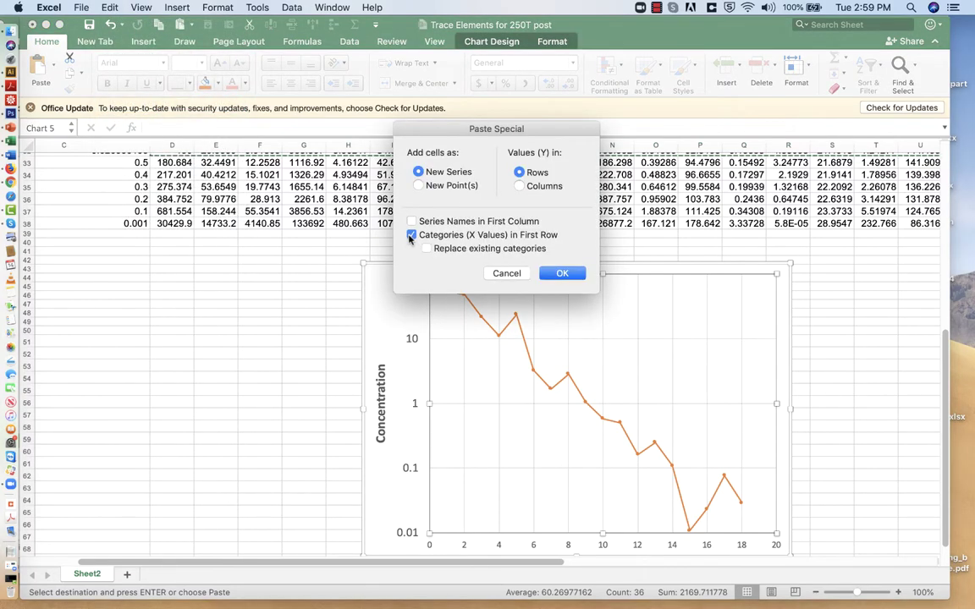
pyautogui.click(562, 274)
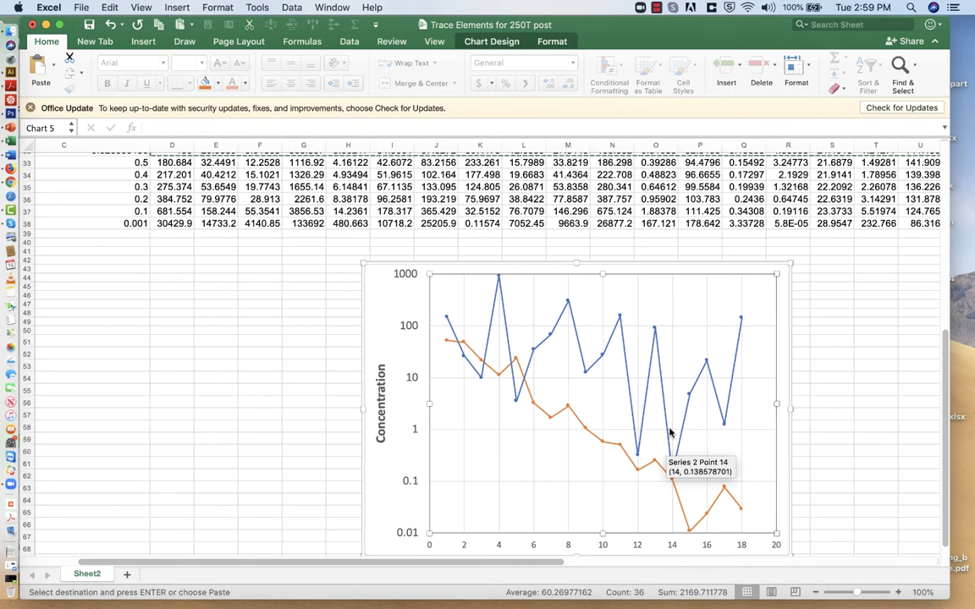
# - Check which worksheet ranges feed the orange and the blue series in the chart
pyautogui.scroll(2, 640, 296)
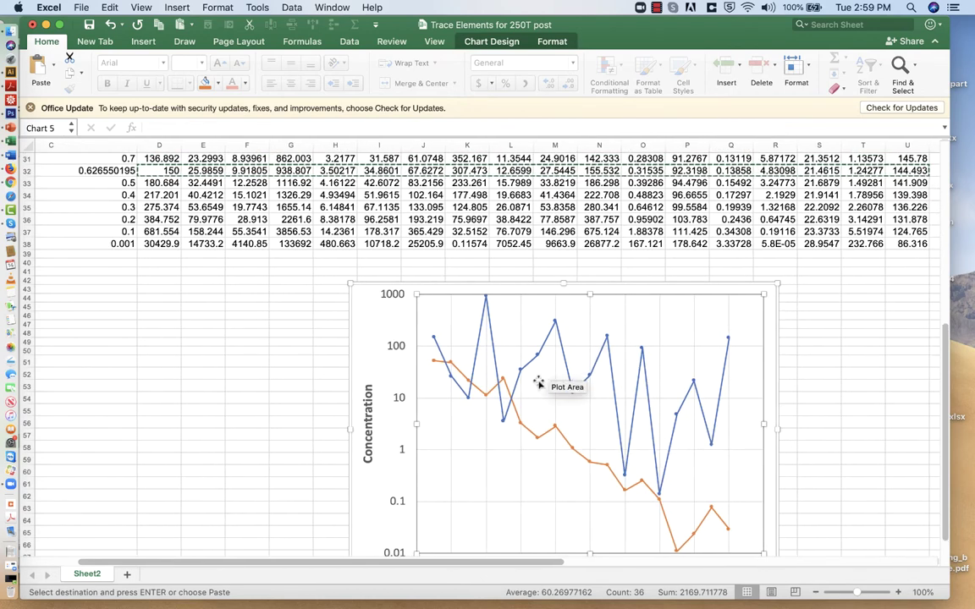
pyautogui.click(533, 437)
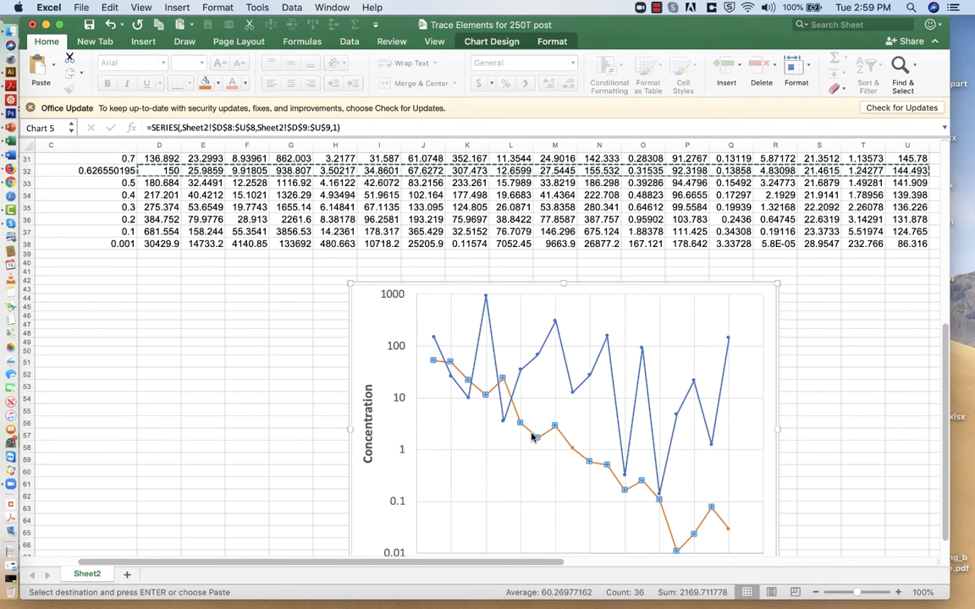
pyautogui.click(593, 374)
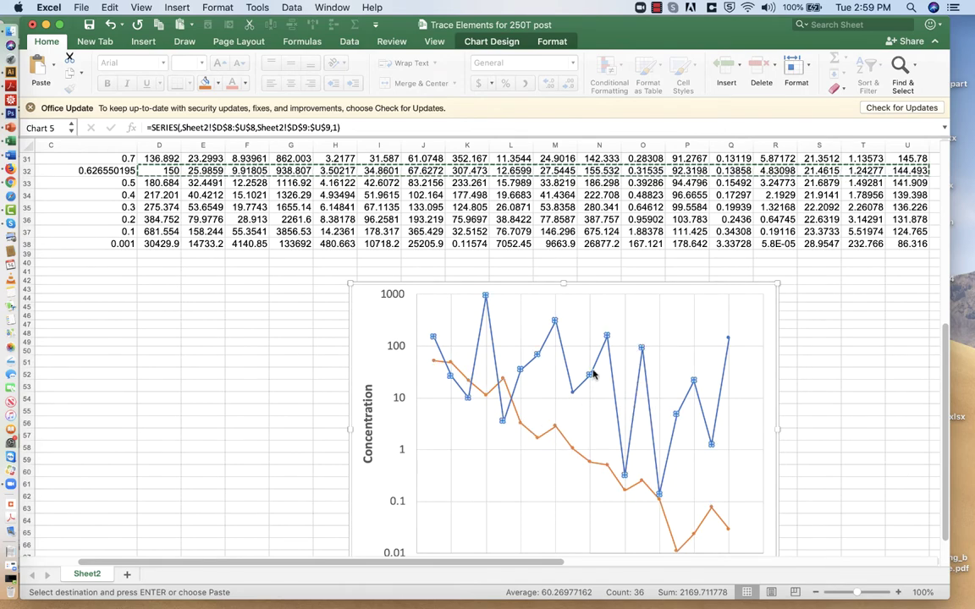
pyautogui.scroll(2, 518, 241)
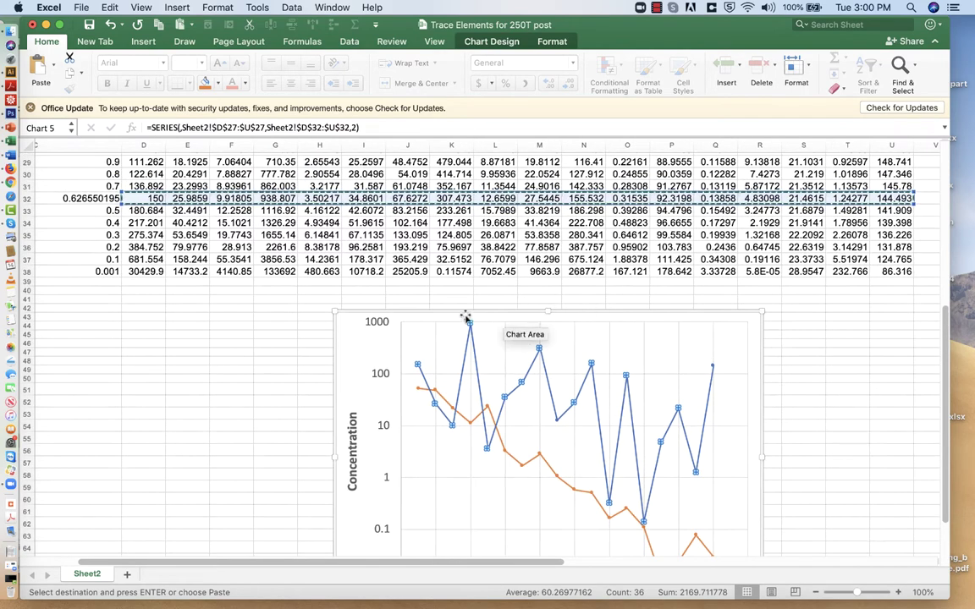
# - Move the chart several columns to the right to free the cells below the liquid concentration table, and clear the copy selection
pyautogui.moveTo(407, 311); pyautogui.dragTo(834, 312)
pyautogui.press('Escape')
pyautogui.scroll(3, 313, 302)
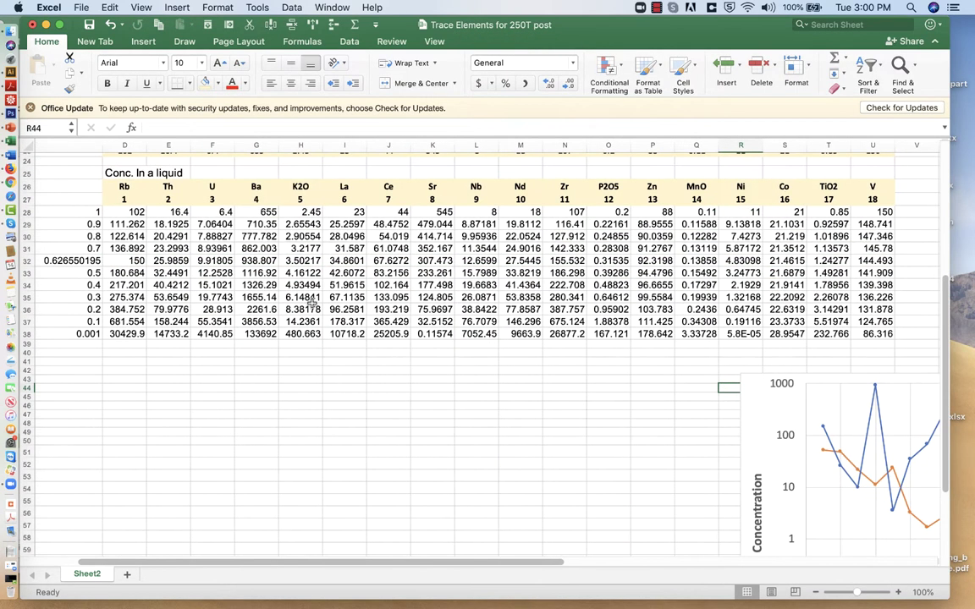
# - Normalize the first Rb liquid concentration to MORB by entering =D28/D3 in D41
pyautogui.click(129, 361)
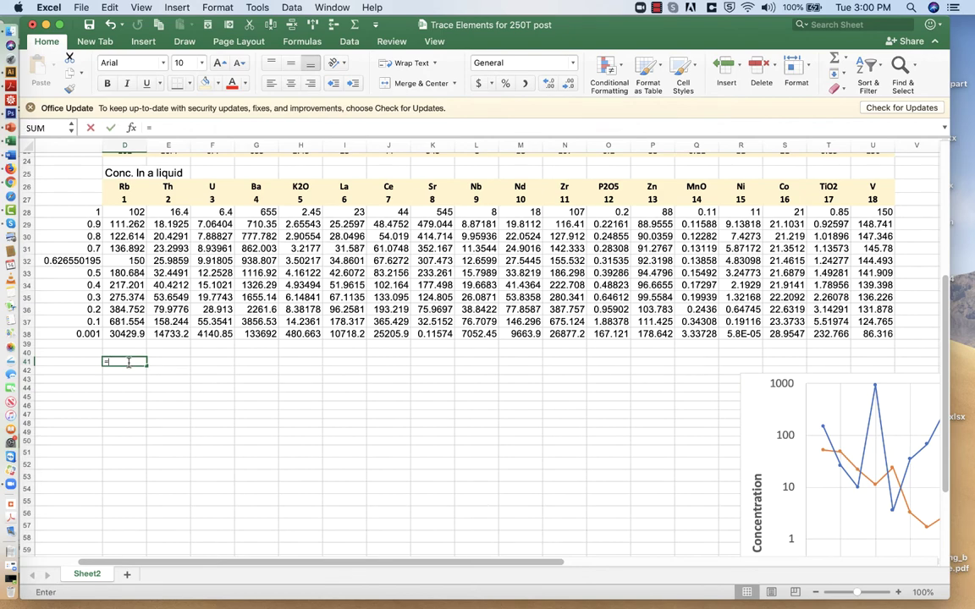
pyautogui.click(135, 212)
pyautogui.scroll(10, 135, 212)
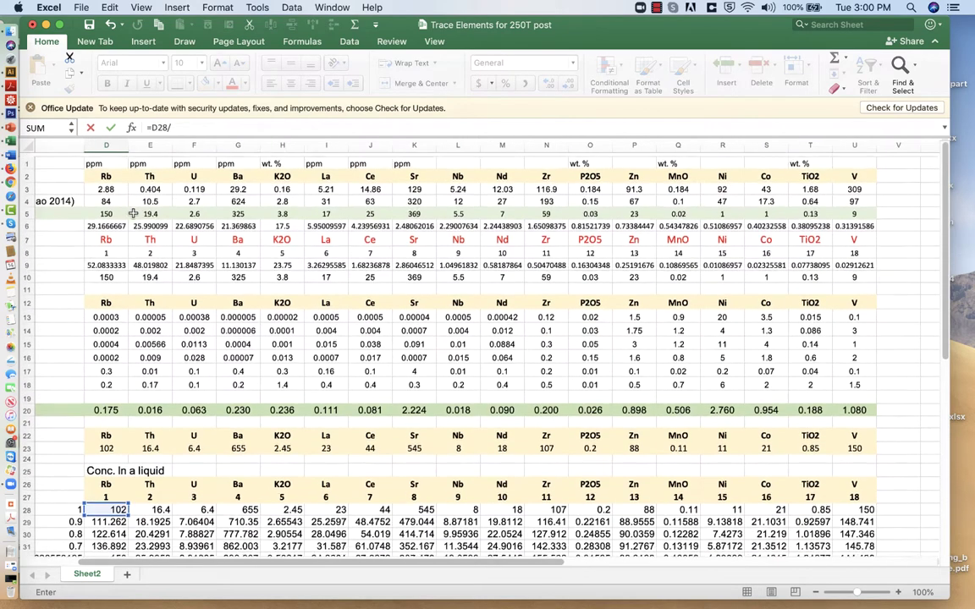
pyautogui.hscroll(-3, 136, 211)
pyautogui.hscroll(-2, 136, 211)
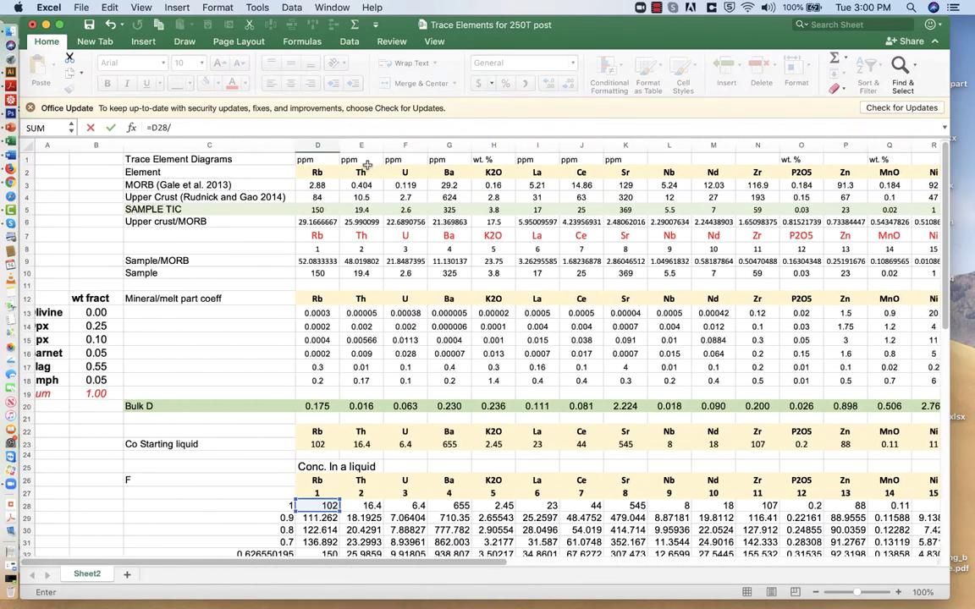
pyautogui.press('Return')
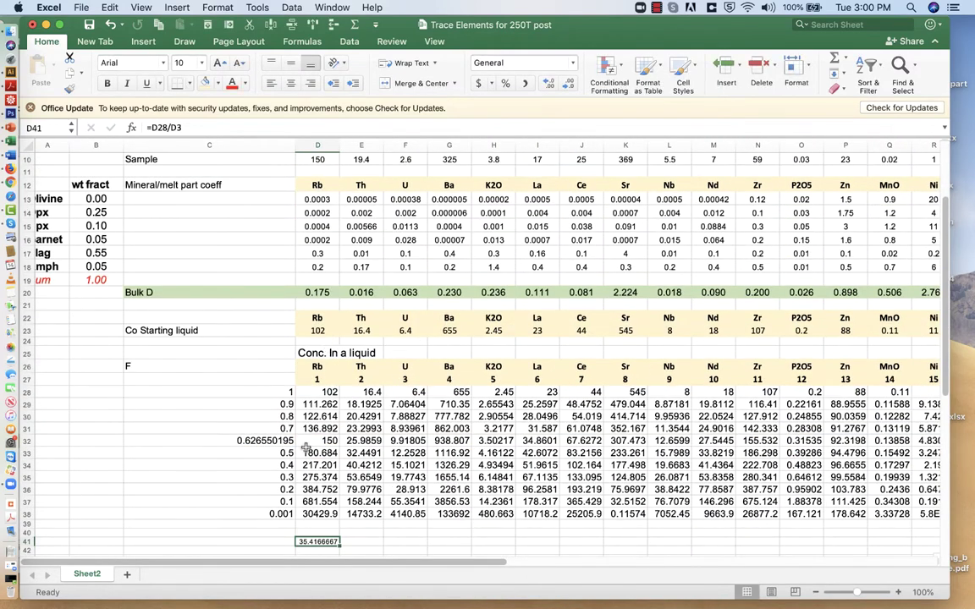
# - Copy the F values in C28:C38 to C41:C51
pyautogui.moveTo(279, 392); pyautogui.dragTo(275, 514)
pyautogui.press('super+c')
pyautogui.scroll(-5, 256, 251)
pyautogui.click(238, 356)
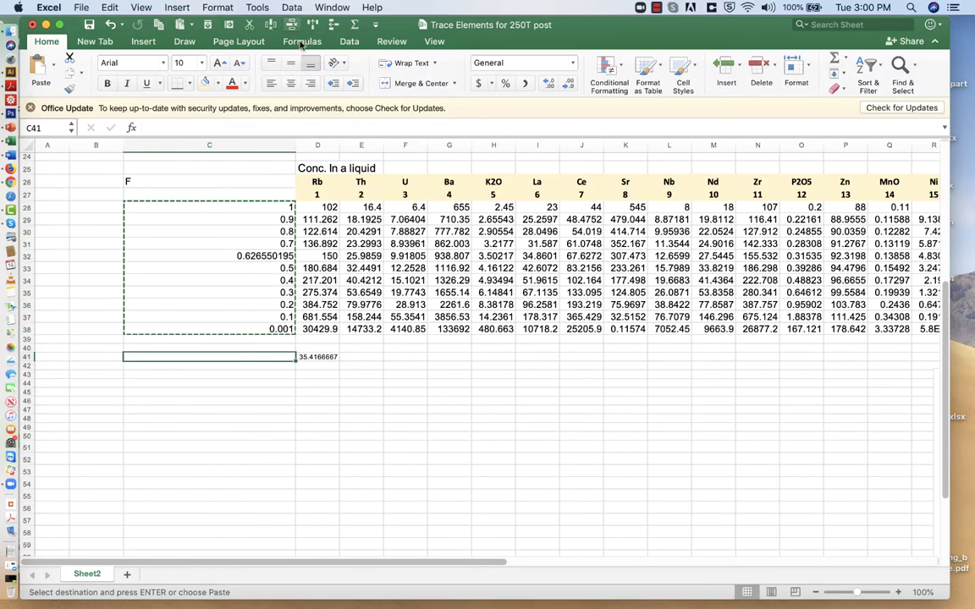
pyautogui.click(160, 24)
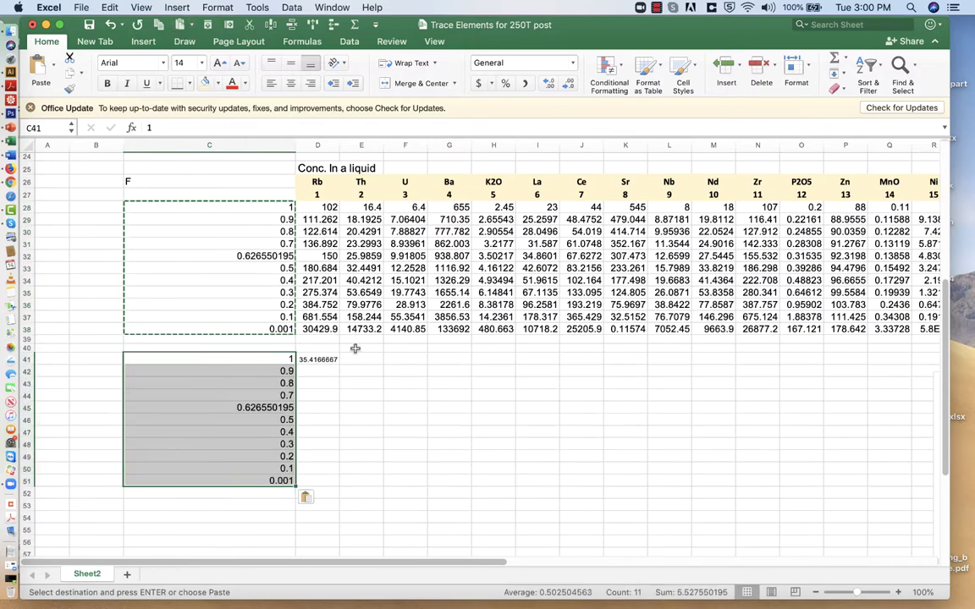
# - Set the font size of rows 41 to 51 to 14
pyautogui.moveTo(27, 359); pyautogui.dragTo(72, 481)
pyautogui.click(201, 63)
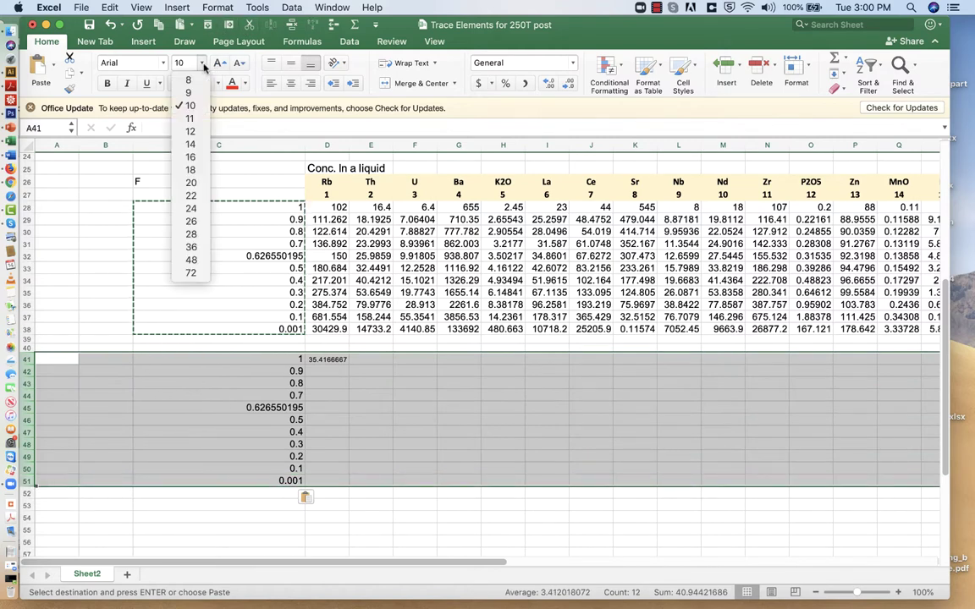
pyautogui.click(197, 145)
# - Lock the MORB row in the D41 formula so that it reads =D28/D$3
pyautogui.click(339, 359)
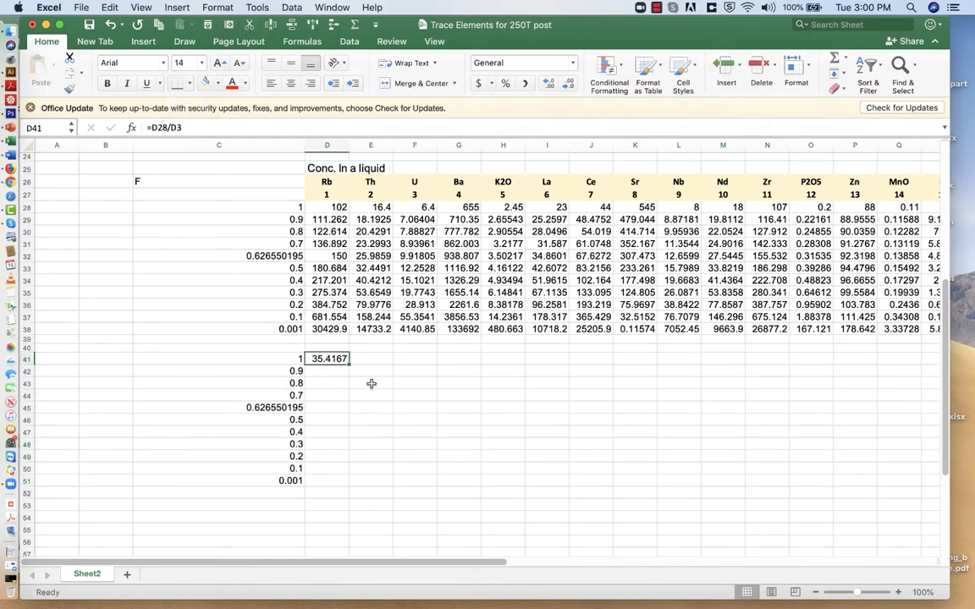
pyautogui.click(177, 127)
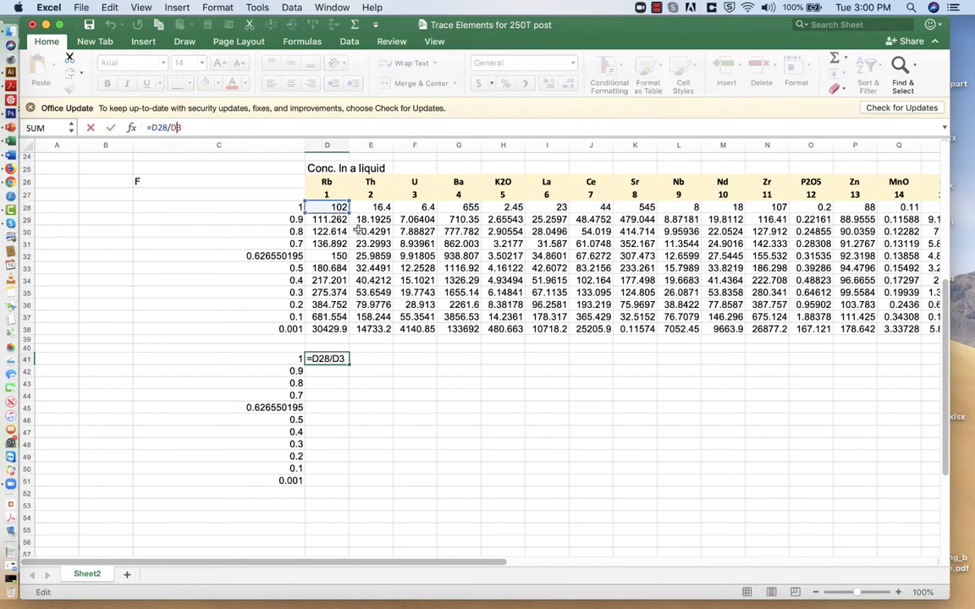
pyautogui.scroll(8, 335, 206)
pyautogui.scroll(-4, 336, 206)
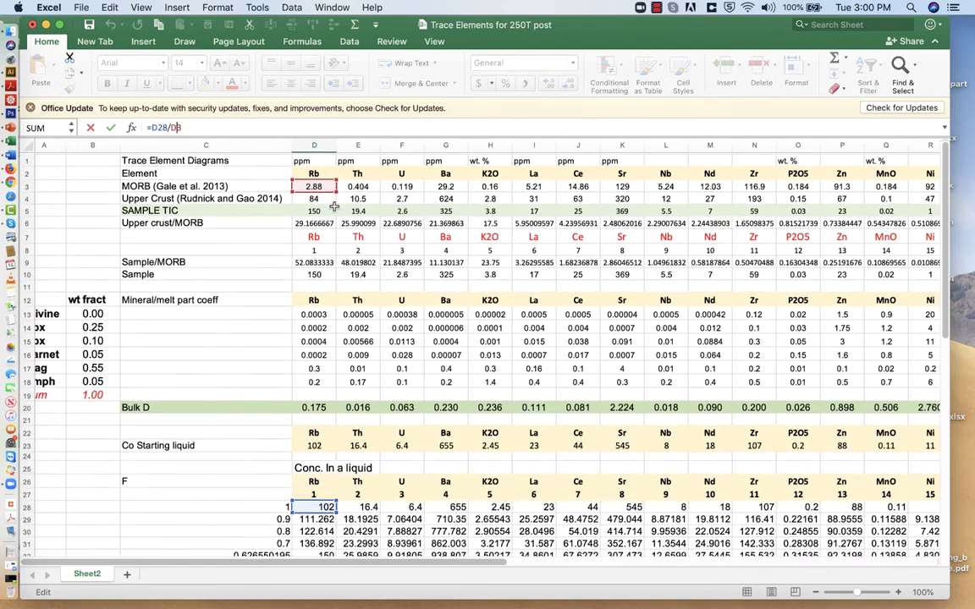
pyautogui.scroll(-2, 335, 206)
pyautogui.scroll(3, 333, 203)
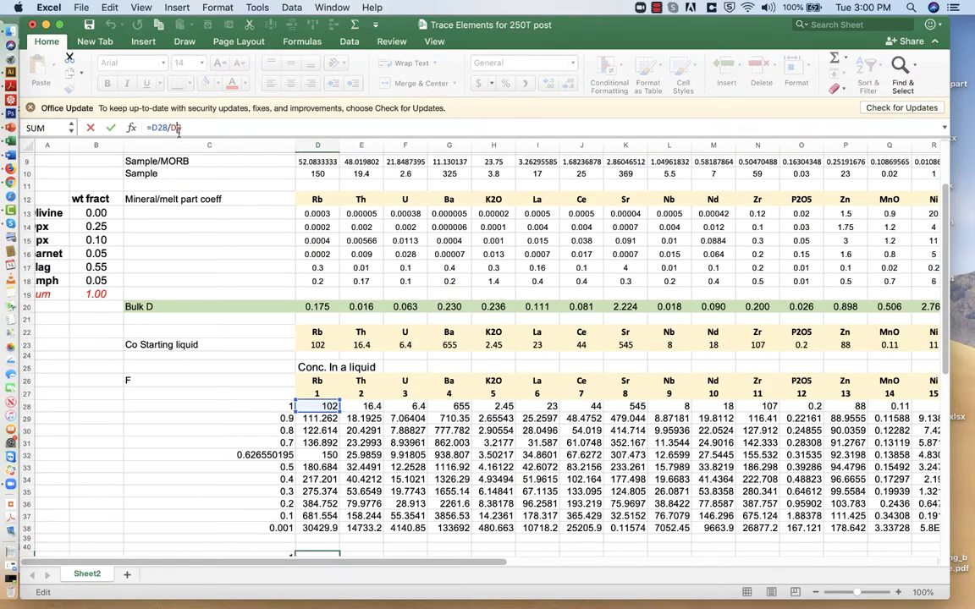
pyautogui.press('Return')
pyautogui.scroll(-5, 370, 301)
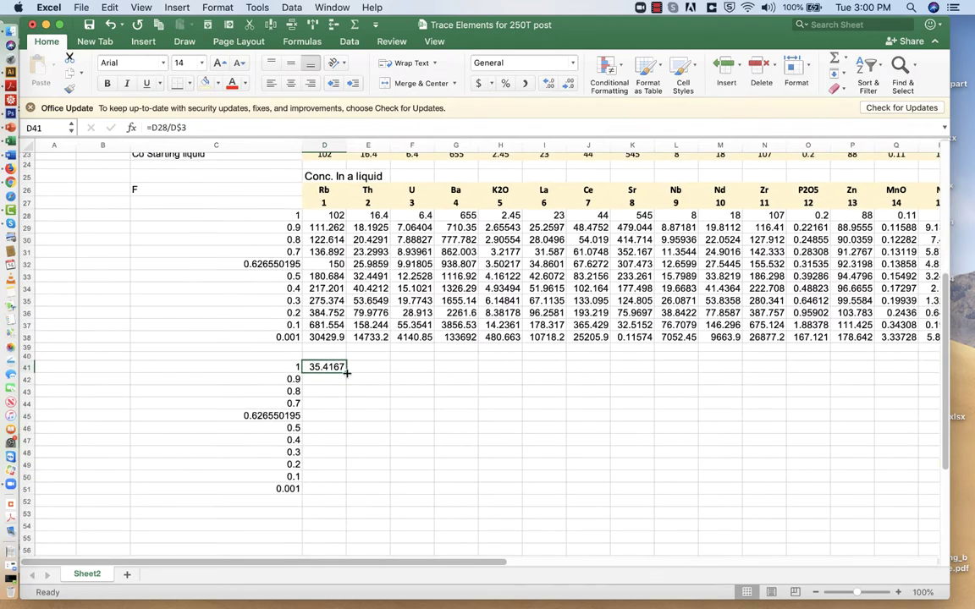
# - Fill the D41 normalization formula across all elements and F values through U51
pyautogui.moveTo(346, 372); pyautogui.dragTo(807, 479)
pyautogui.hscroll(-2, 522, 461)
pyautogui.scroll(1, 522, 461)
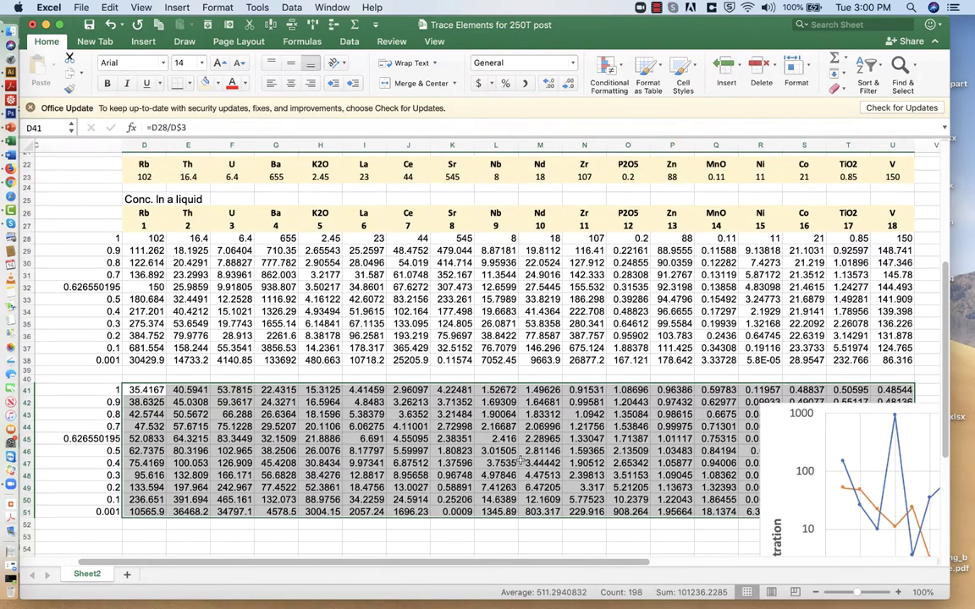
pyautogui.hscroll(-2, 522, 461)
pyautogui.scroll(-1, 522, 461)
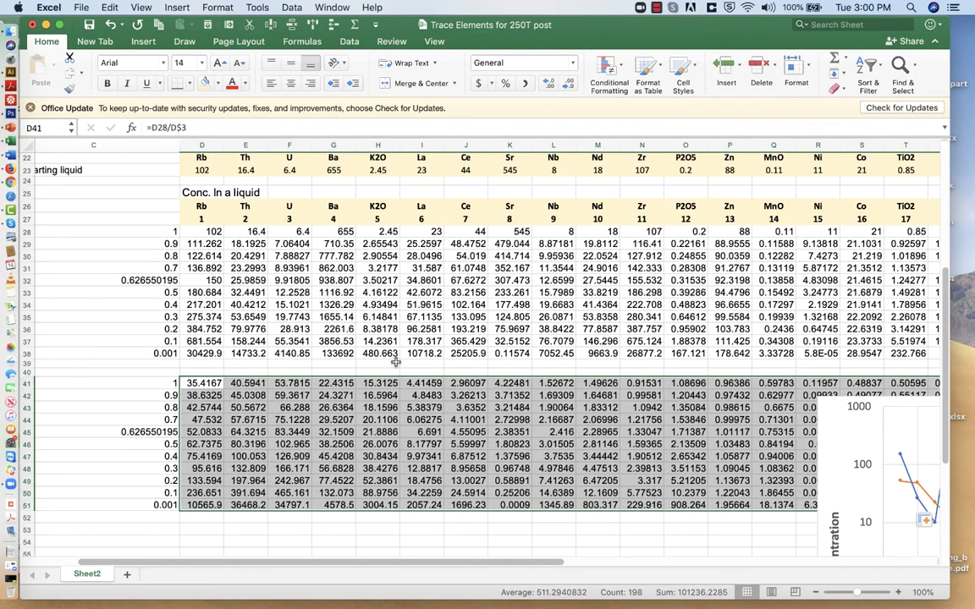
pyautogui.scroll(-1, 395, 362)
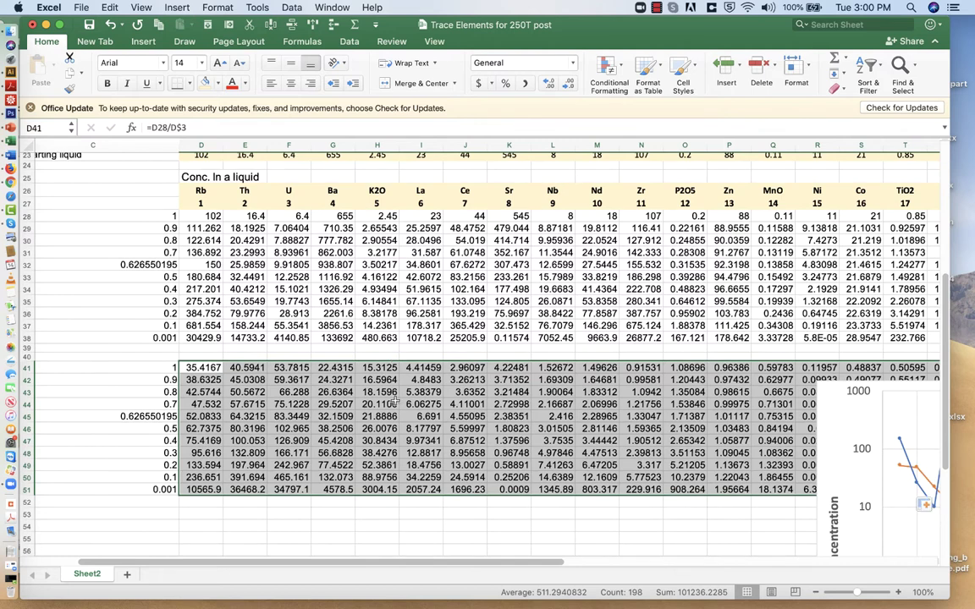
# - Check that the formula in J44 divides the Ce liquid concentration by the MORB value in row 3
pyautogui.click(468, 405)
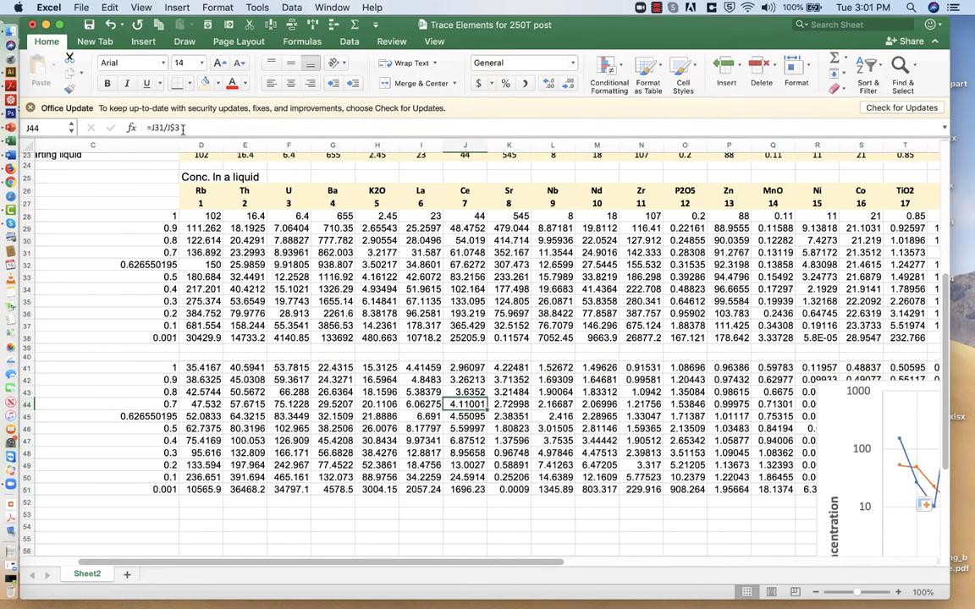
pyautogui.click(181, 128)
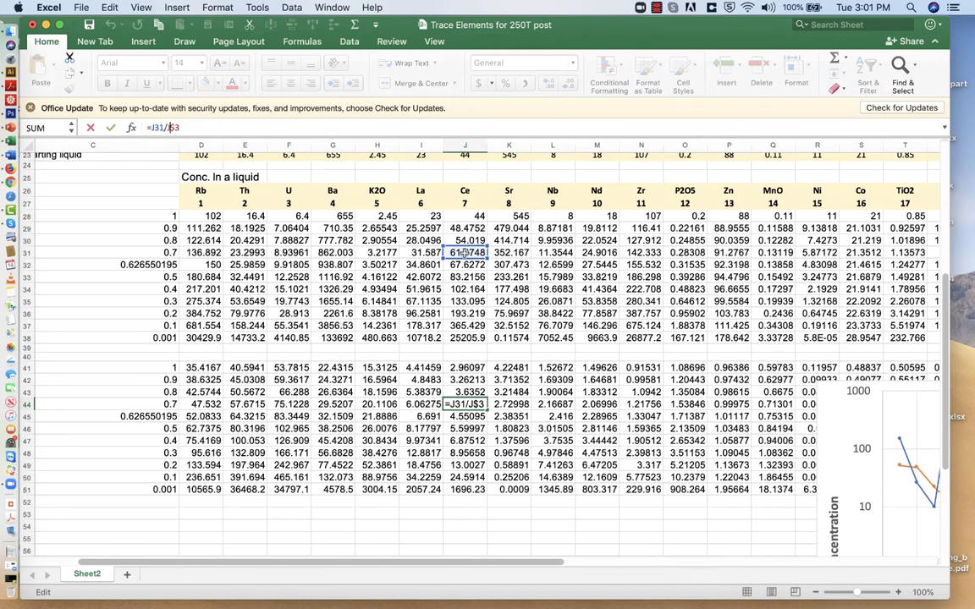
pyautogui.scroll(8, 478, 286)
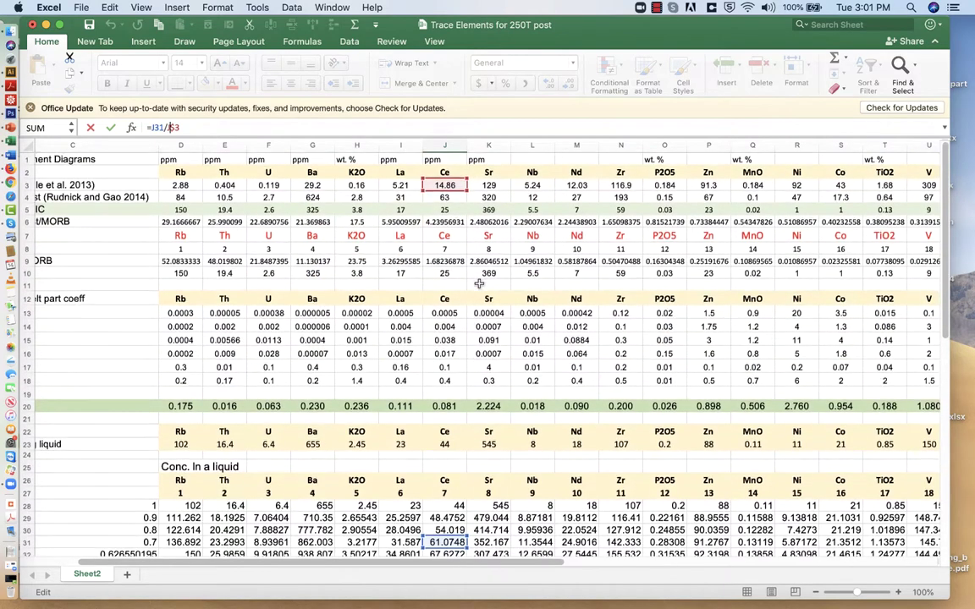
pyautogui.press('Return')
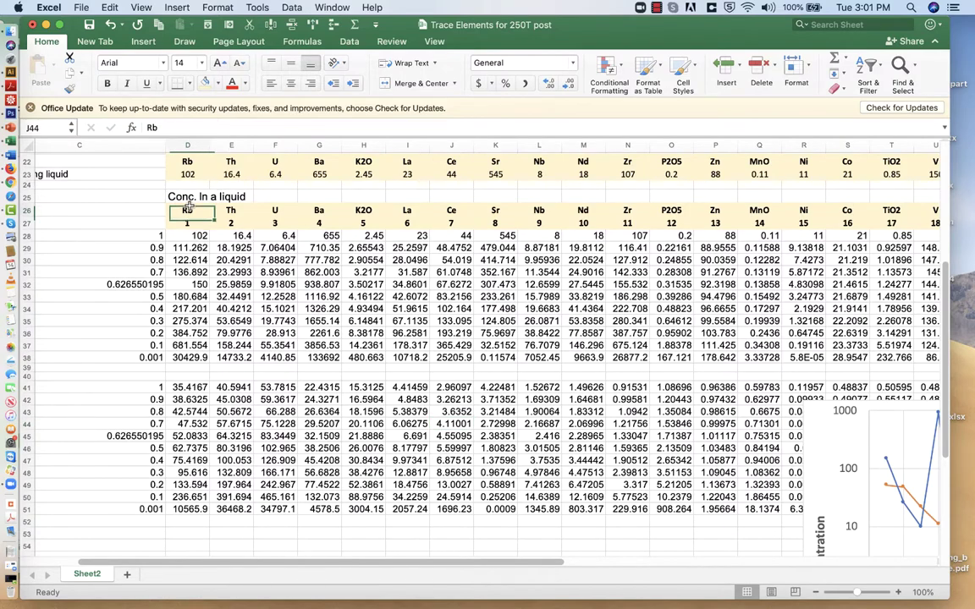
# - Copy the element names and order numbers in D26:U27 to D39:U40 above the normalized values
pyautogui.moveTo(188, 210); pyautogui.dragTo(590, 230)
pyautogui.press('super+c')
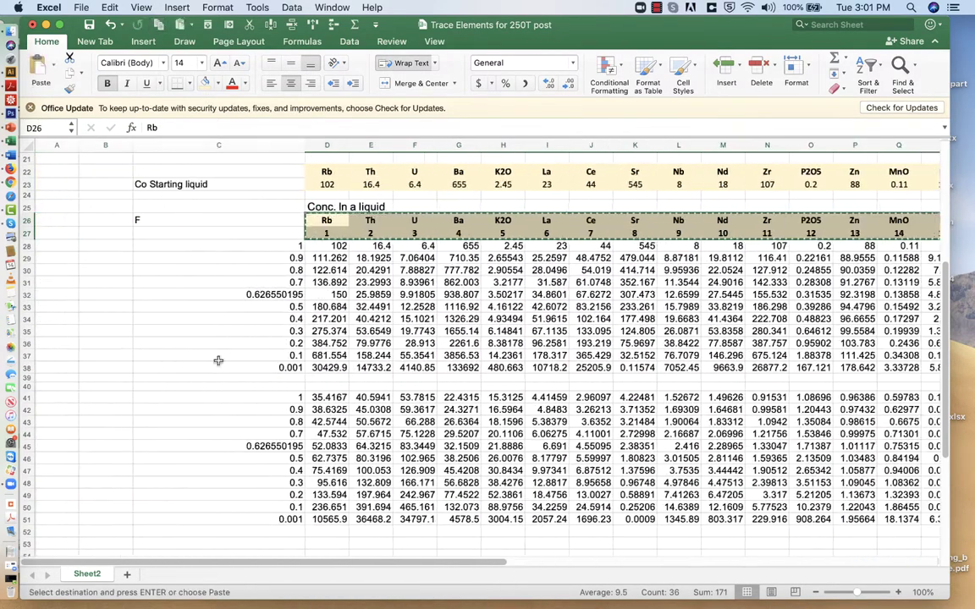
pyautogui.click(327, 375)
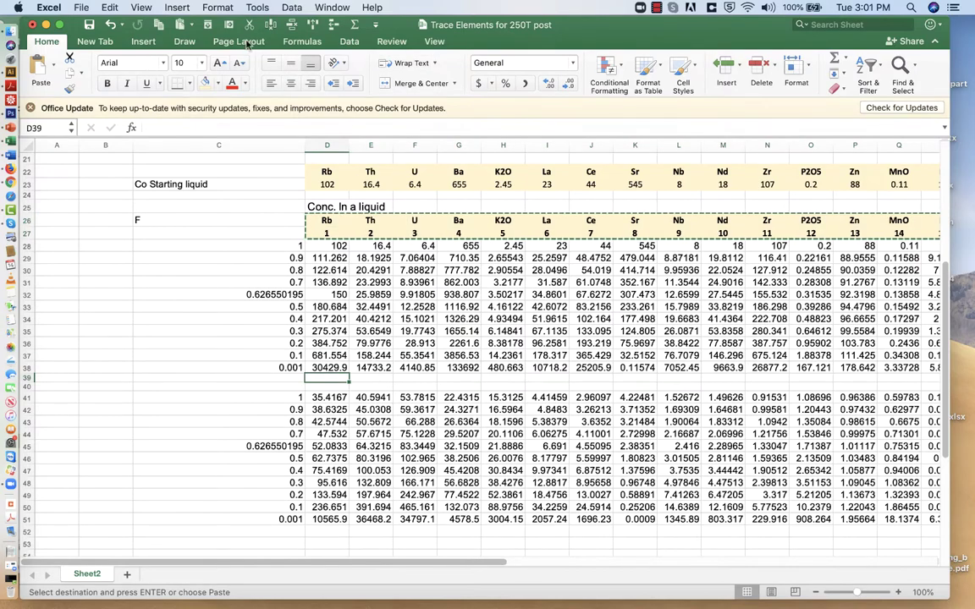
pyautogui.press('super+v')
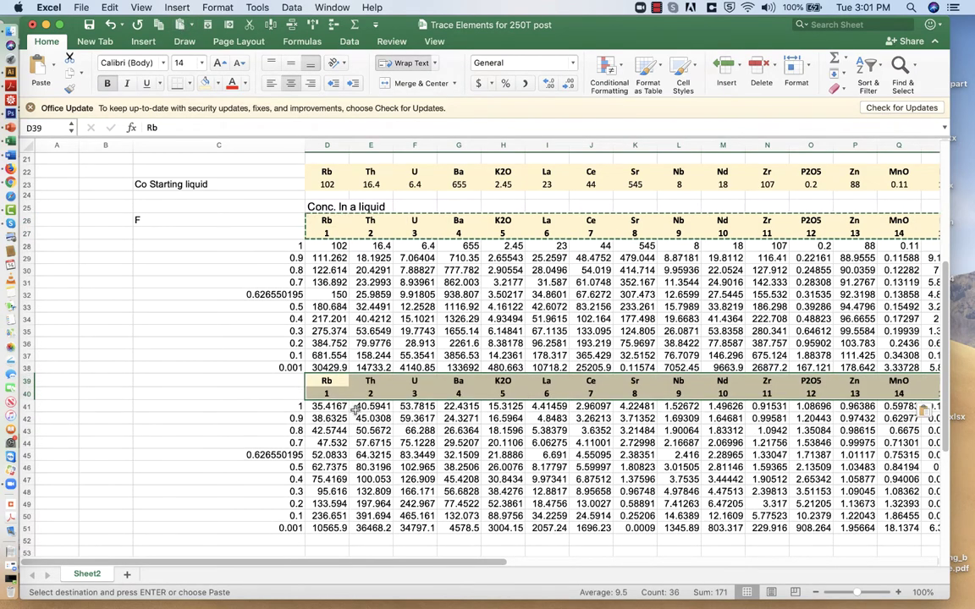
# - Delete the blue series of unnormalized liquid concentrations from the chart
pyautogui.hscroll(2, 351, 413)
pyautogui.scroll(-1, 351, 413)
pyautogui.hscroll(6, 351, 413)
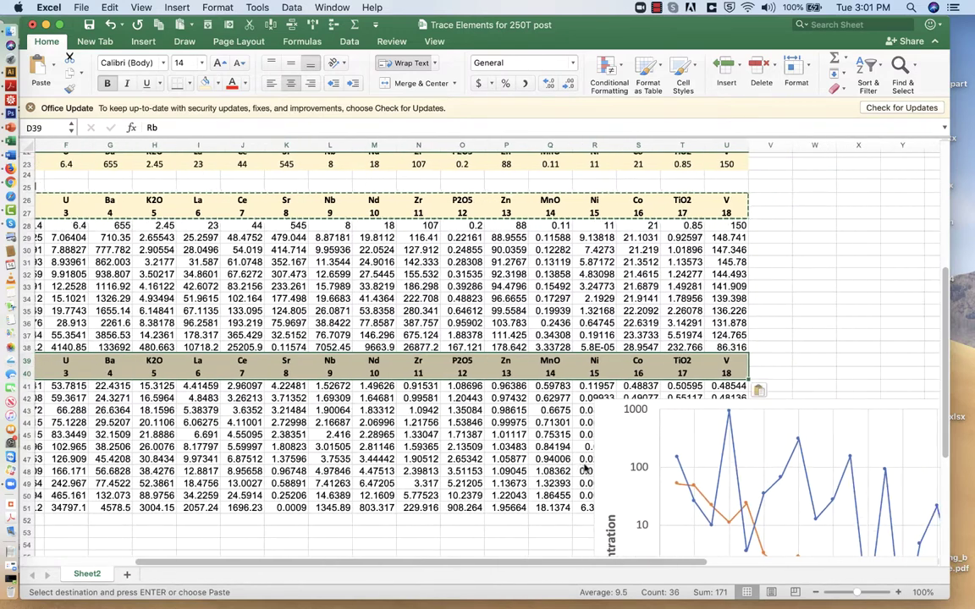
pyautogui.click(790, 459)
pyautogui.press('Delete')
pyautogui.click(729, 373)
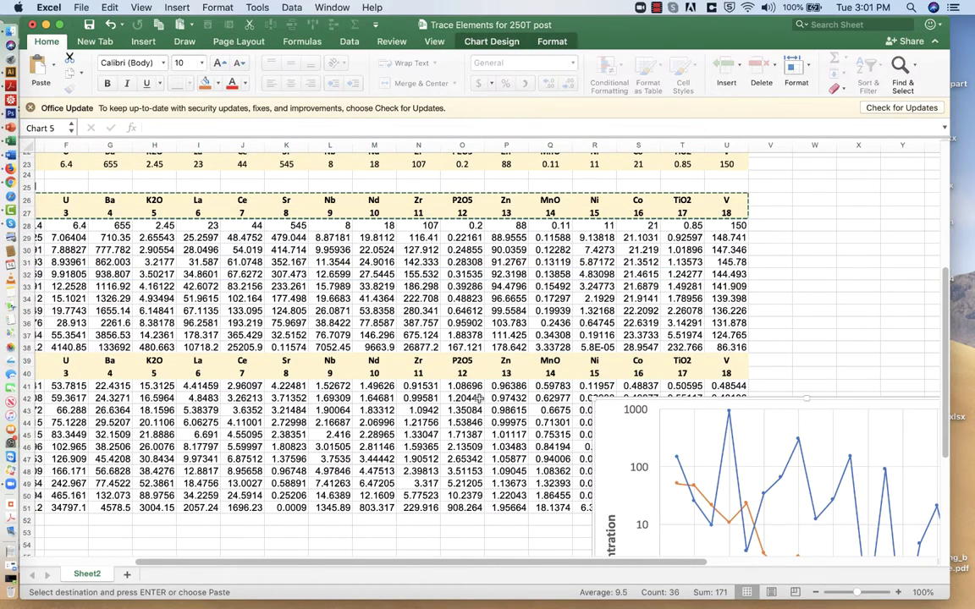
# - Move the chart below the normalized table, starting at about row 52
pyautogui.hscroll(-5, 474, 376)
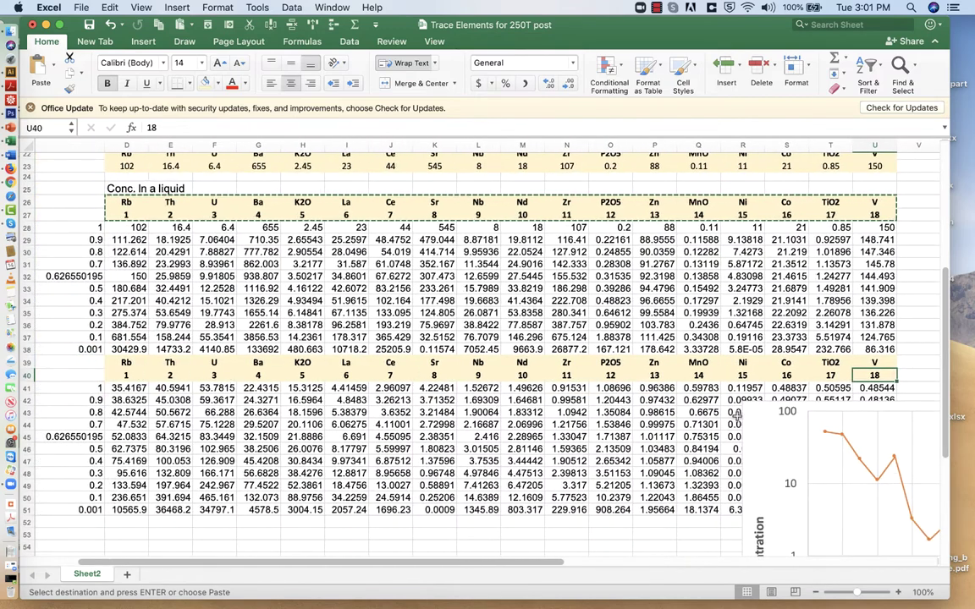
pyautogui.click(737, 419)
pyautogui.moveTo(727, 418); pyautogui.dragTo(379, 501)
# - Copy the element order row D40:U40 together with the normalized values for F 0.626550195 in D45:U45
pyautogui.moveTo(874, 375); pyautogui.dragTo(119, 375)
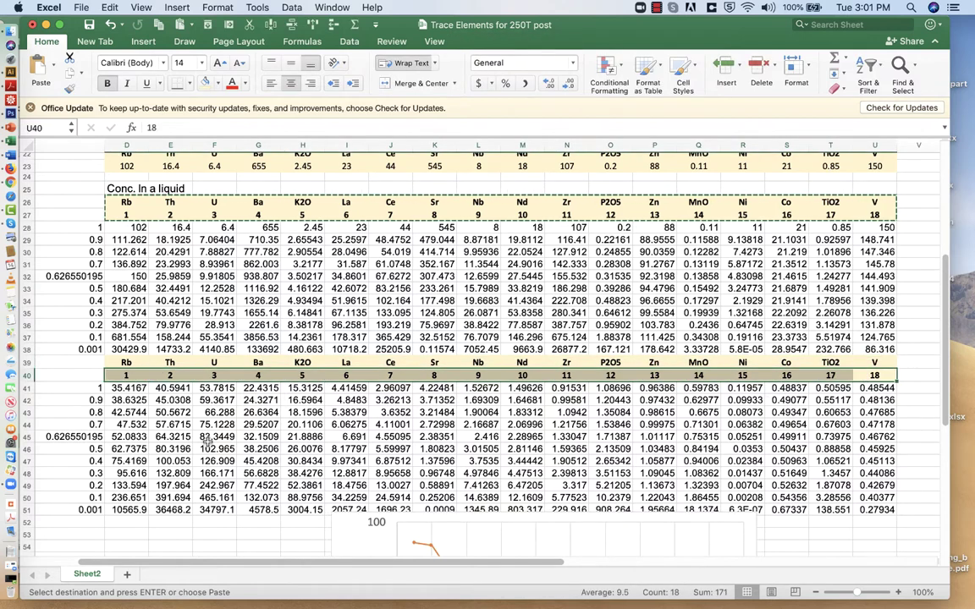
pyautogui.moveTo(123, 424); pyautogui.dragTo(861, 437)
pyautogui.click(159, 28)
# - Paste the normalized liquid values into the chart as a new series in rows, with categories (X values) in the first row
pyautogui.scroll(-5, 303, 265)
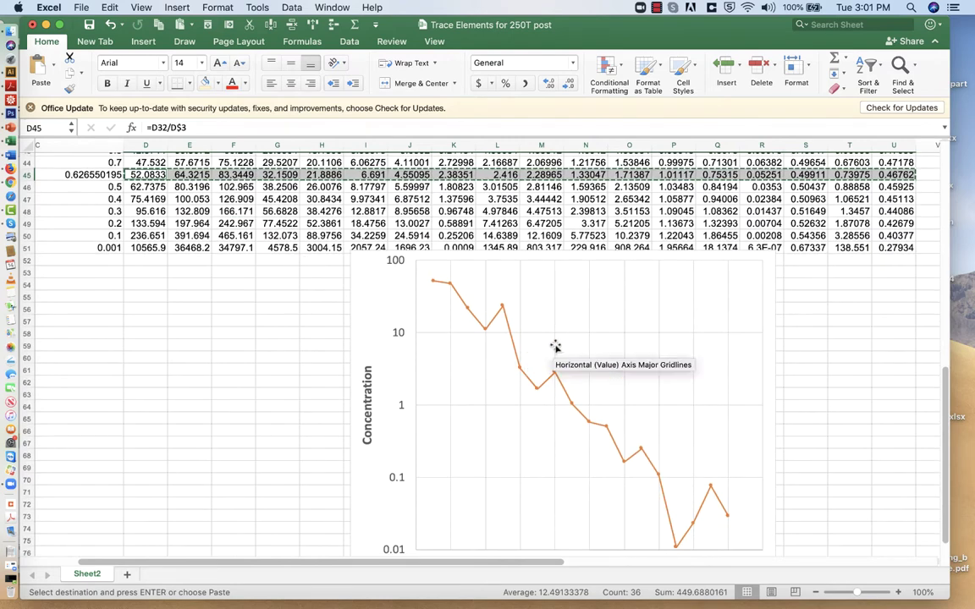
pyautogui.click(559, 343)
pyautogui.click(109, 7)
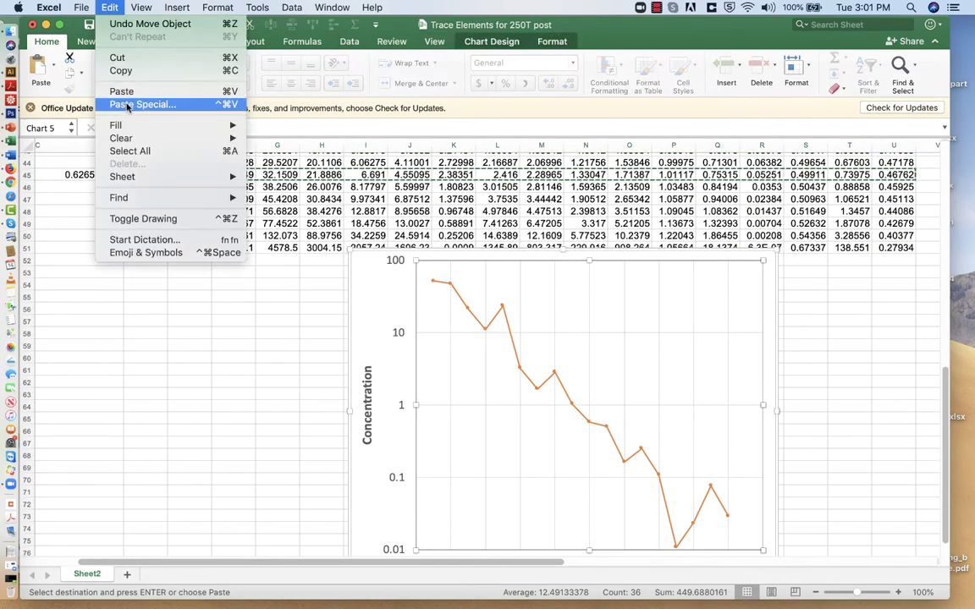
pyautogui.click(127, 105)
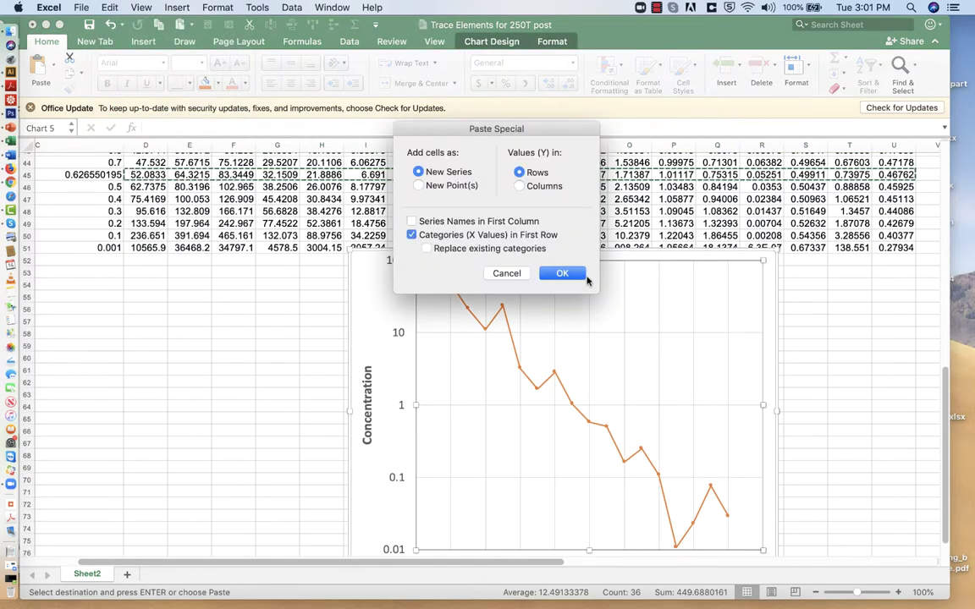
pyautogui.click(570, 275)
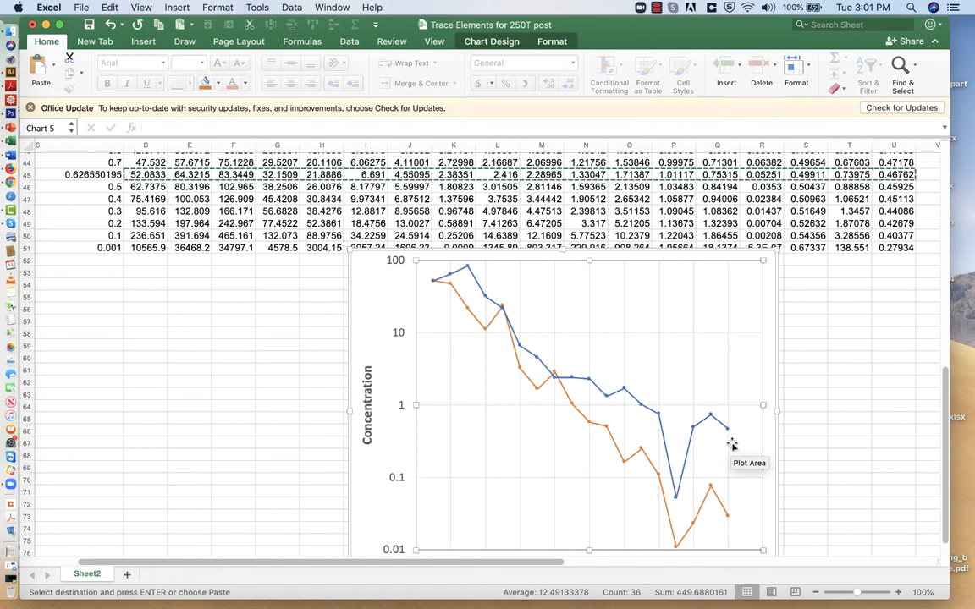
# - Move the chart up beside the weight fraction table, with its upper edge at about row 15
pyautogui.scroll(5, 732, 446)
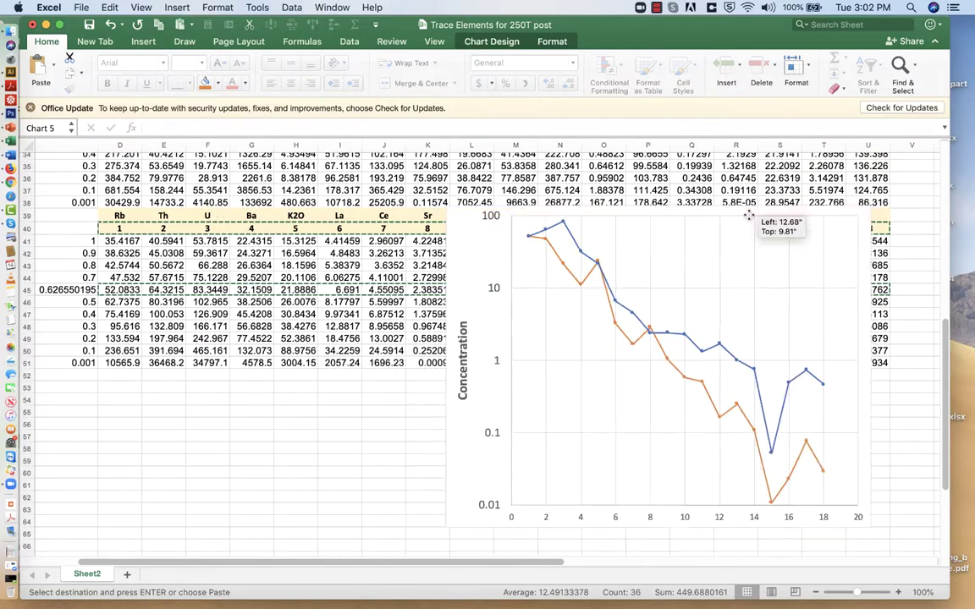
pyautogui.scroll(1, 627, 370)
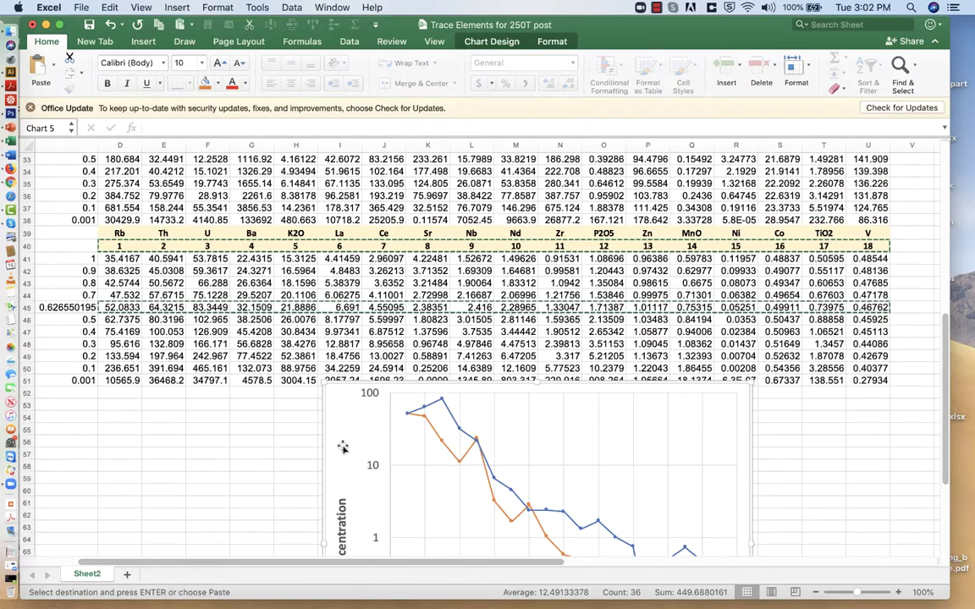
pyautogui.moveTo(322, 411); pyautogui.dragTo(408, 173)
pyautogui.scroll(10, 404, 440)
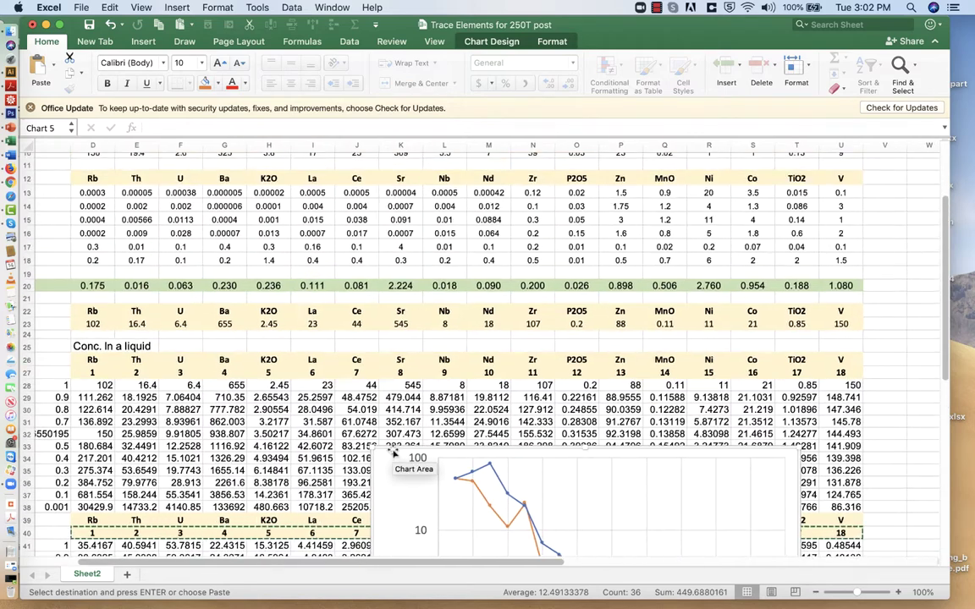
pyautogui.moveTo(410, 414); pyautogui.dragTo(460, 266)
pyautogui.hscroll(-5, 240, 294)
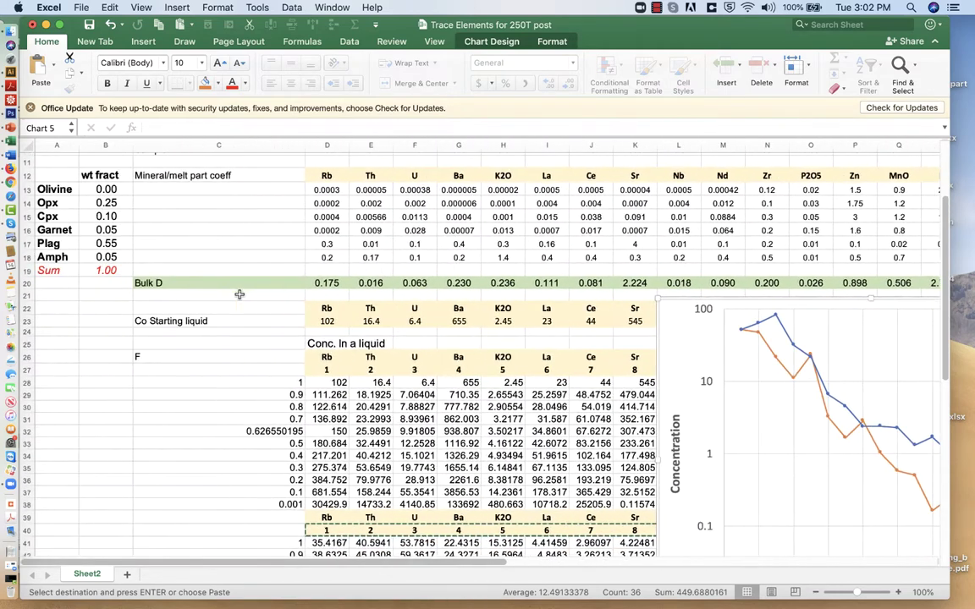
pyautogui.moveTo(658, 336); pyautogui.dragTo(457, 254)
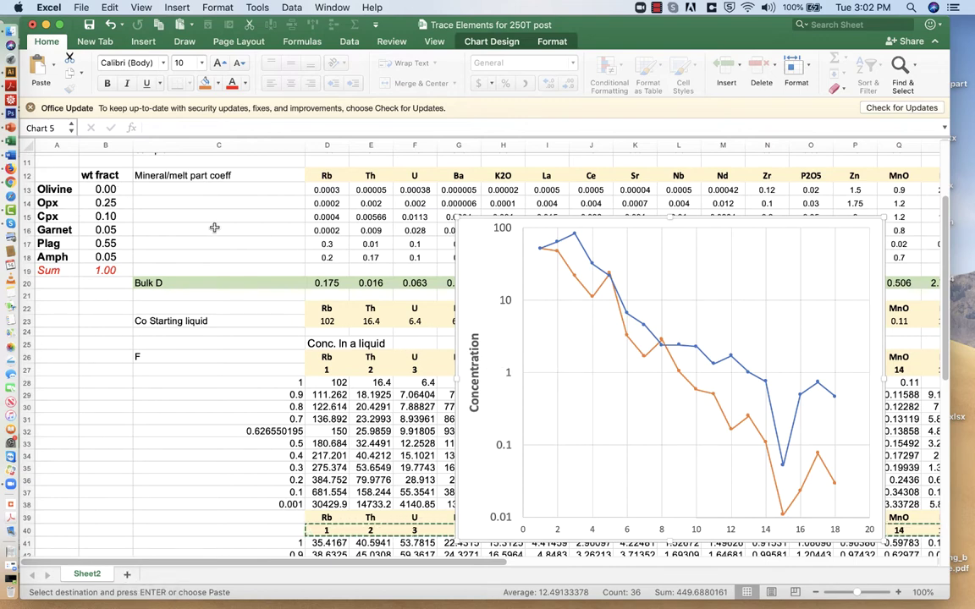
# - Set the Plag weight fraction to 0.6 and Amph to 0, and check the sum of the fractions
pyautogui.click(110, 244)
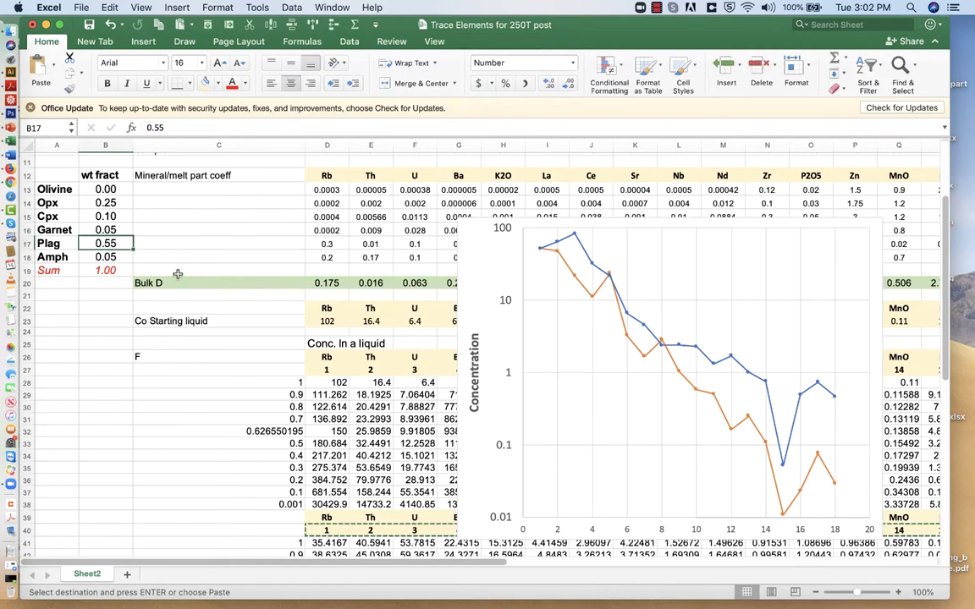
pyautogui.write('.6')
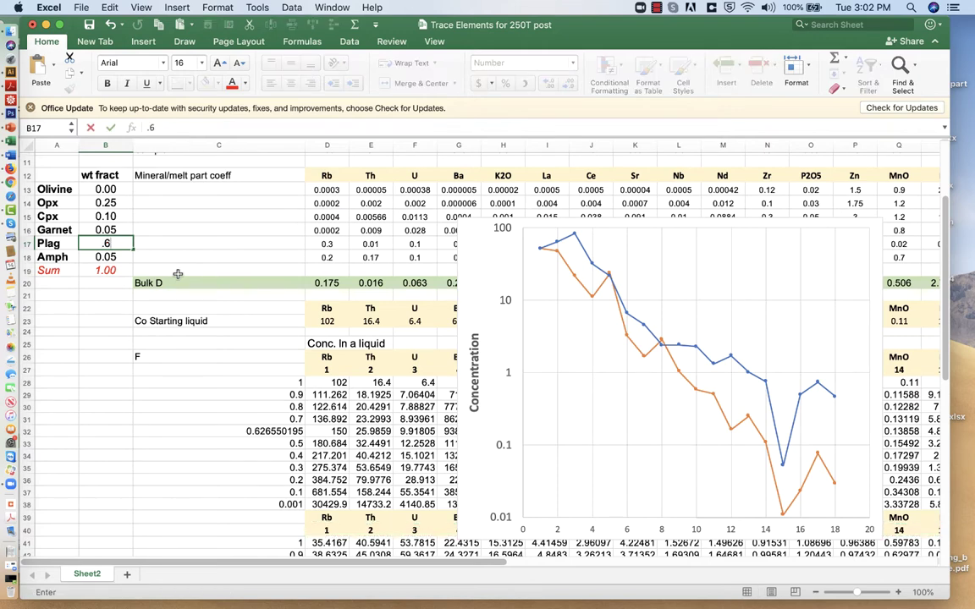
pyautogui.press('Return')
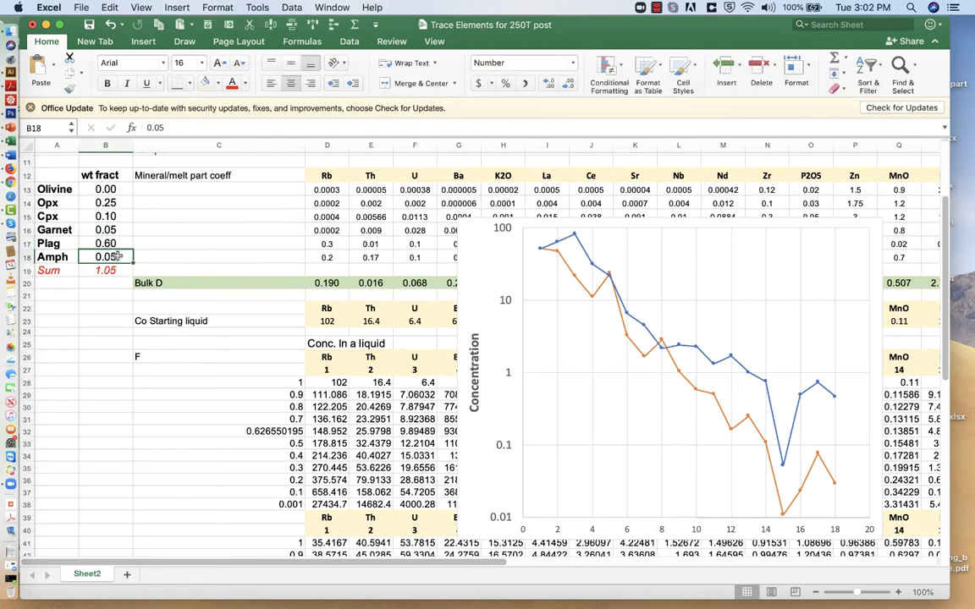
pyautogui.write('0')
pyautogui.press('Return')
pyautogui.click(51, 270)
pyautogui.moveTo(51, 270); pyautogui.dragTo(110, 271)
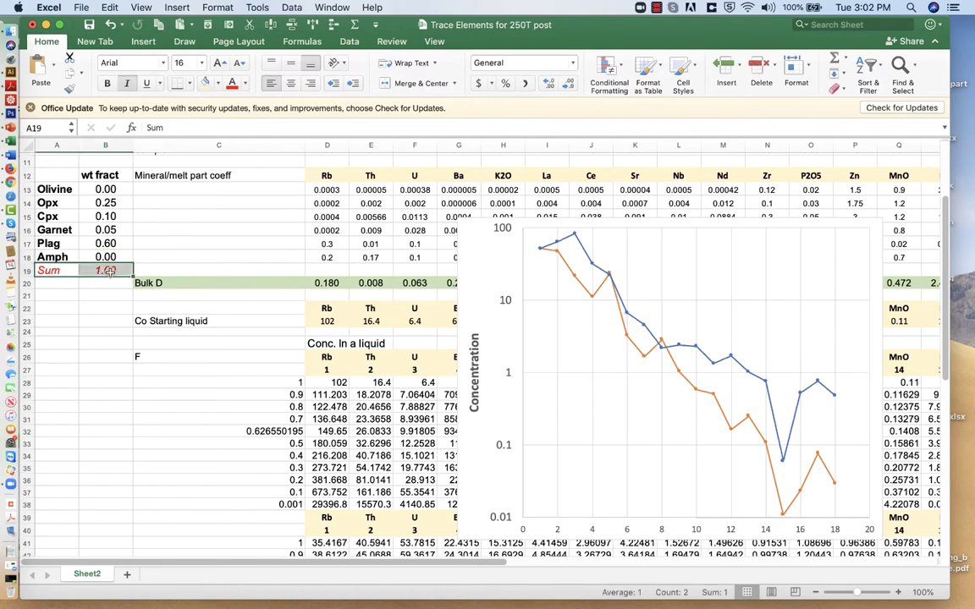
# - Set the Plag weight fraction to 0.7 and the Cpx weight fraction to 0
pyautogui.click(118, 243)
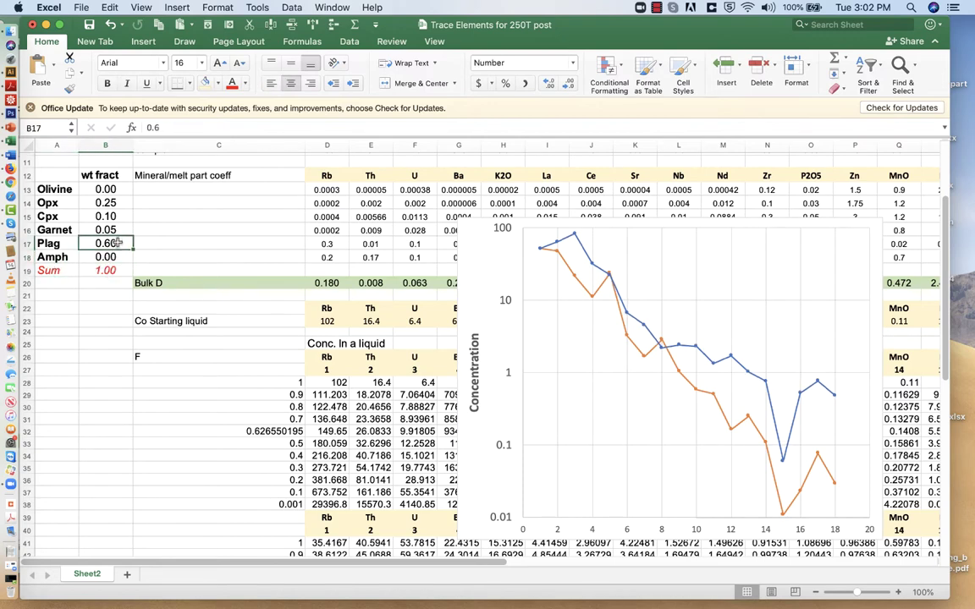
pyautogui.write('0.7')
pyautogui.press('Return')
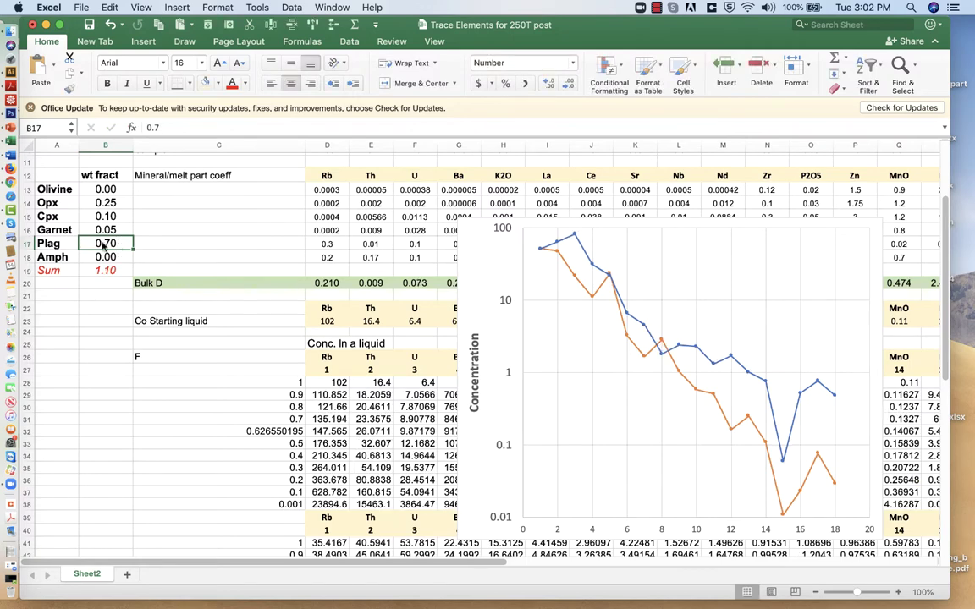
pyautogui.click(95, 253)
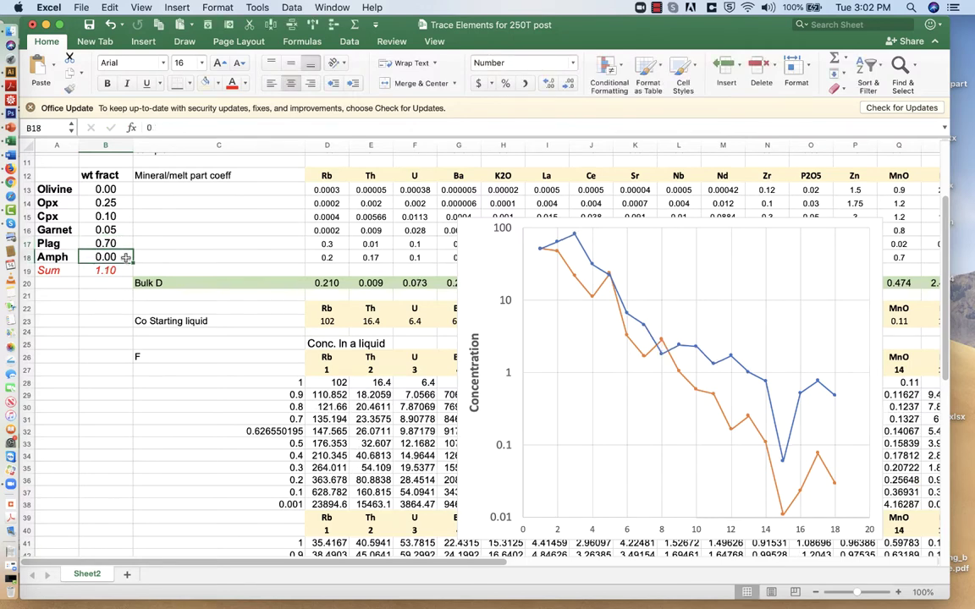
pyautogui.click(116, 216)
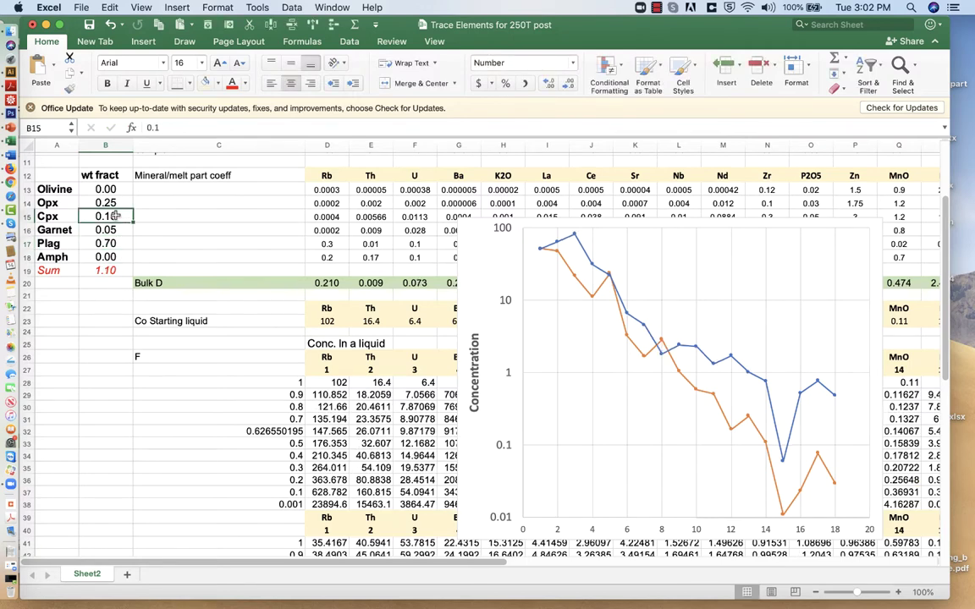
pyautogui.write('0')
pyautogui.press('Return')
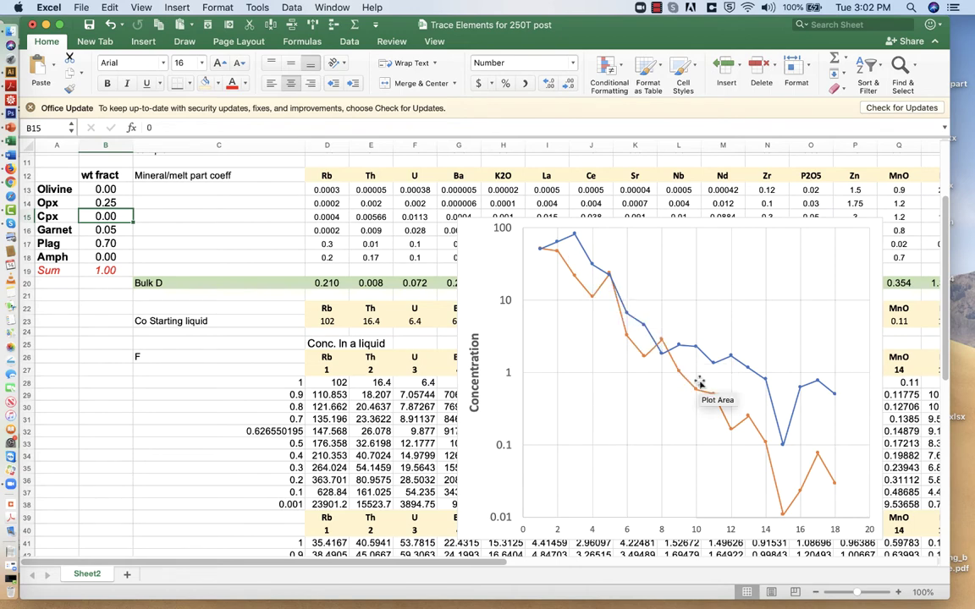
# - Set the weight fractions to 0.35 for Plag, 0.34 for Amph and 0.01 for Olivine
pyautogui.click(118, 244)
pyautogui.write('.5')
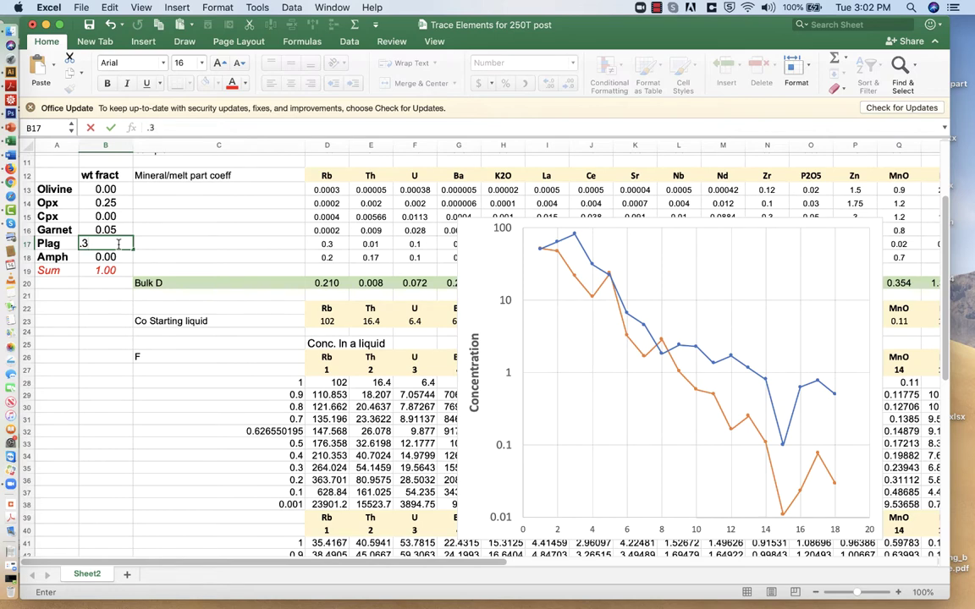
pyautogui.press('Return')
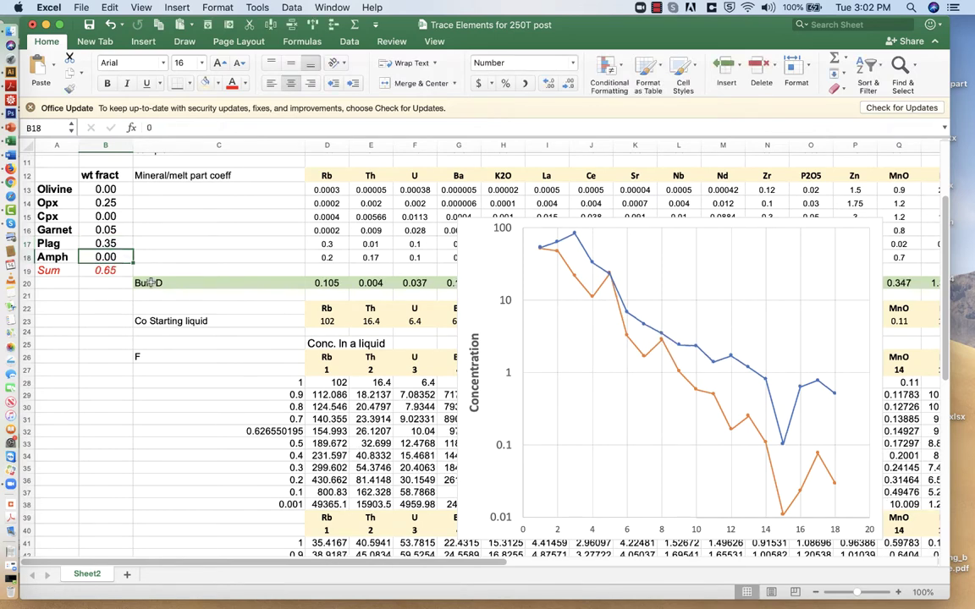
pyautogui.write('.34')
pyautogui.hotkey('ctrl', 'Return')
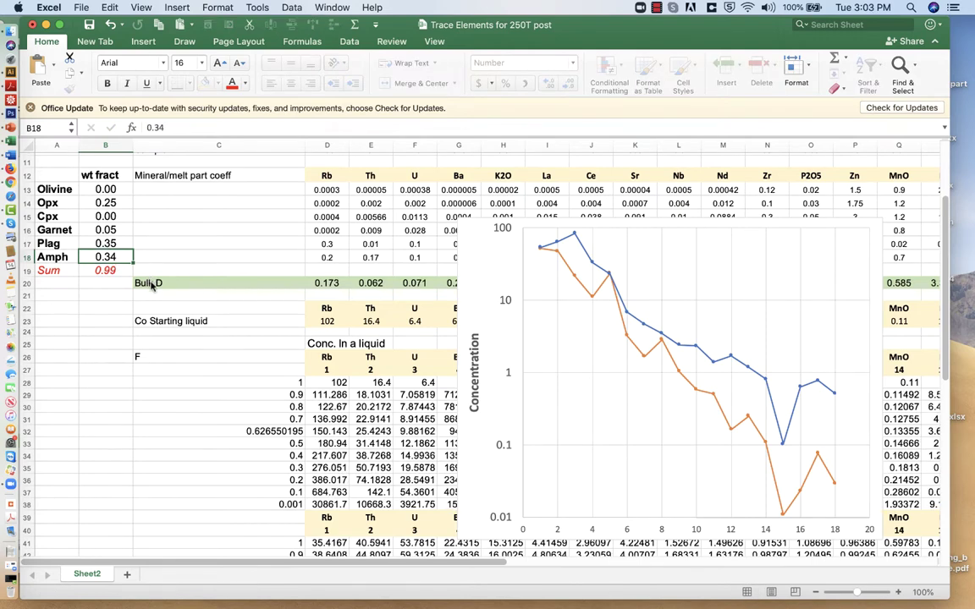
pyautogui.click(116, 188)
pyautogui.write('.01')
pyautogui.hotkey('ctrl', 'Return')
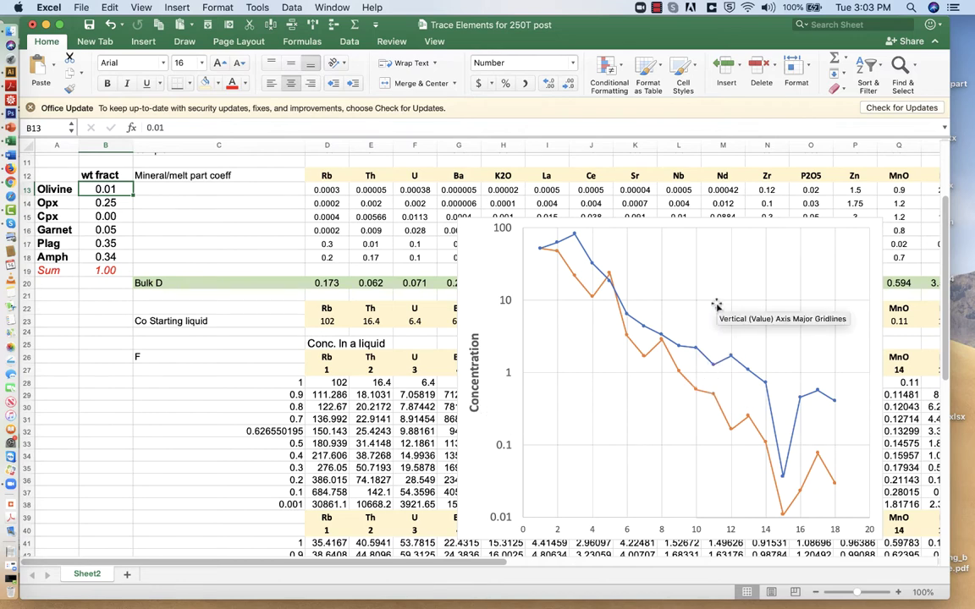
# - Move the chart down to about row 26 so that it clears the Bulk D and Co Starting liquid rows
pyautogui.click(694, 217)
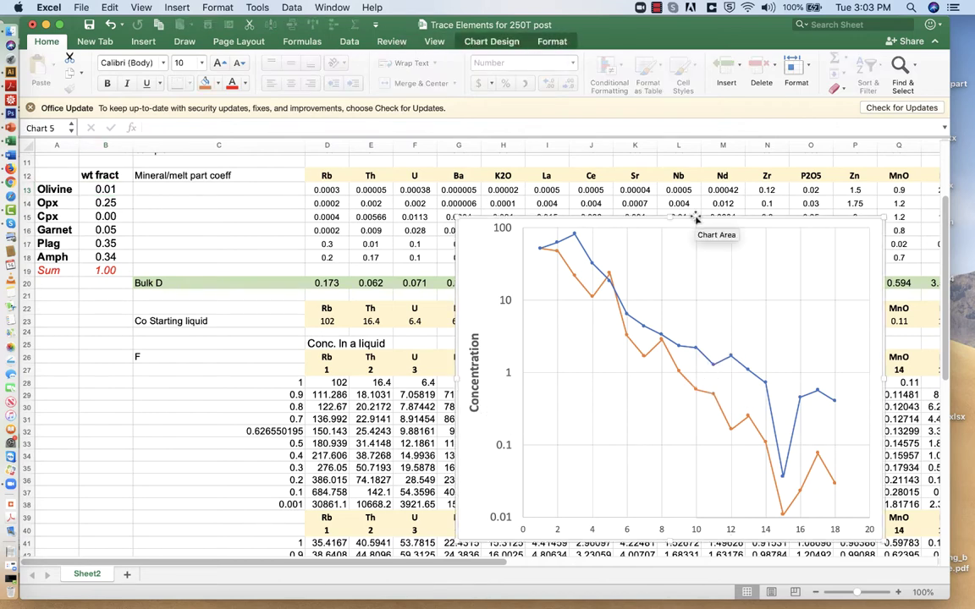
pyautogui.moveTo(696, 218); pyautogui.dragTo(592, 347)
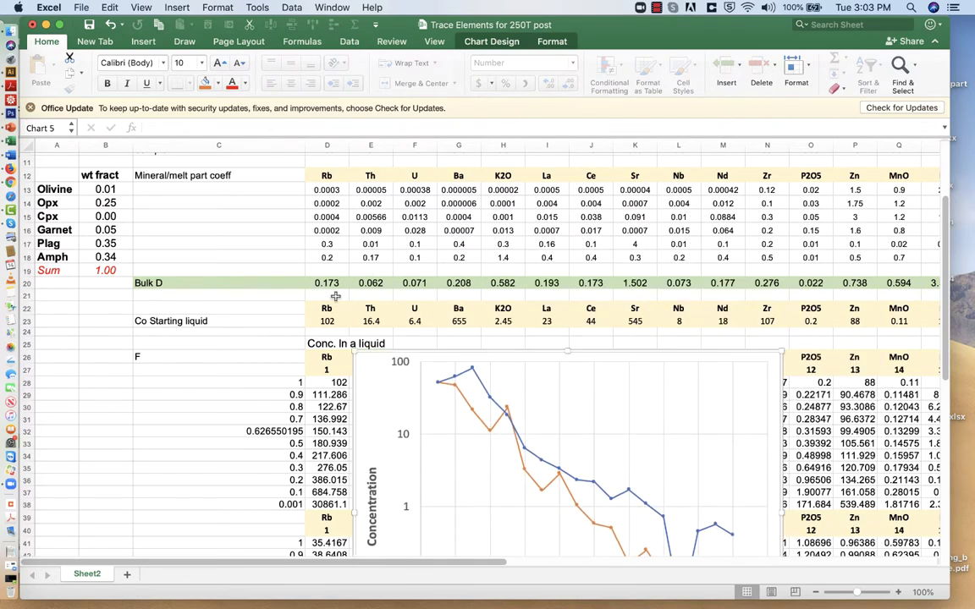
pyautogui.click(319, 319)
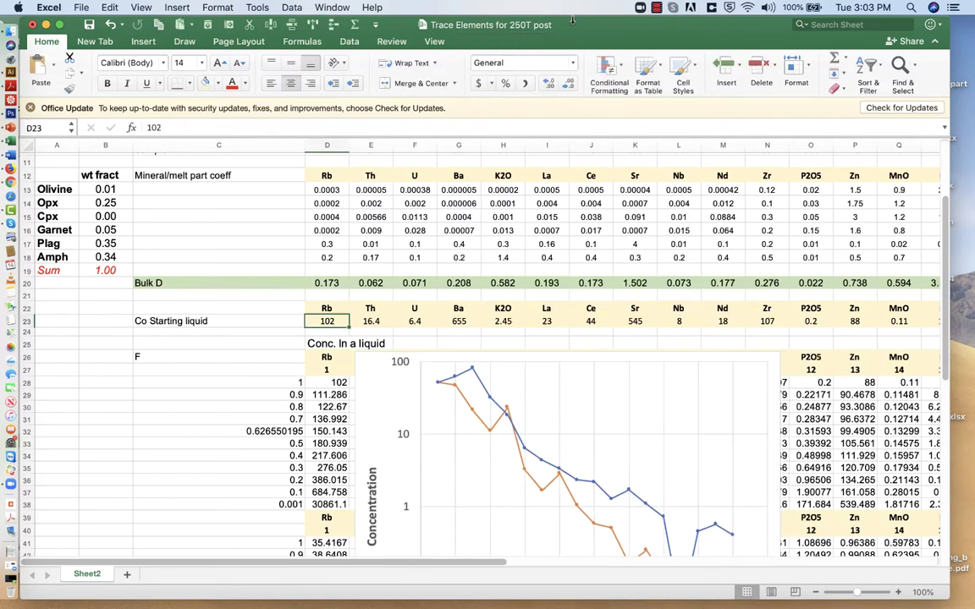
# - Shift the workbook window aside and switch to the Bateman 1988 TIC trace red workbook behind it
pyautogui.moveTo(567, 34); pyautogui.dragTo(740, 34)
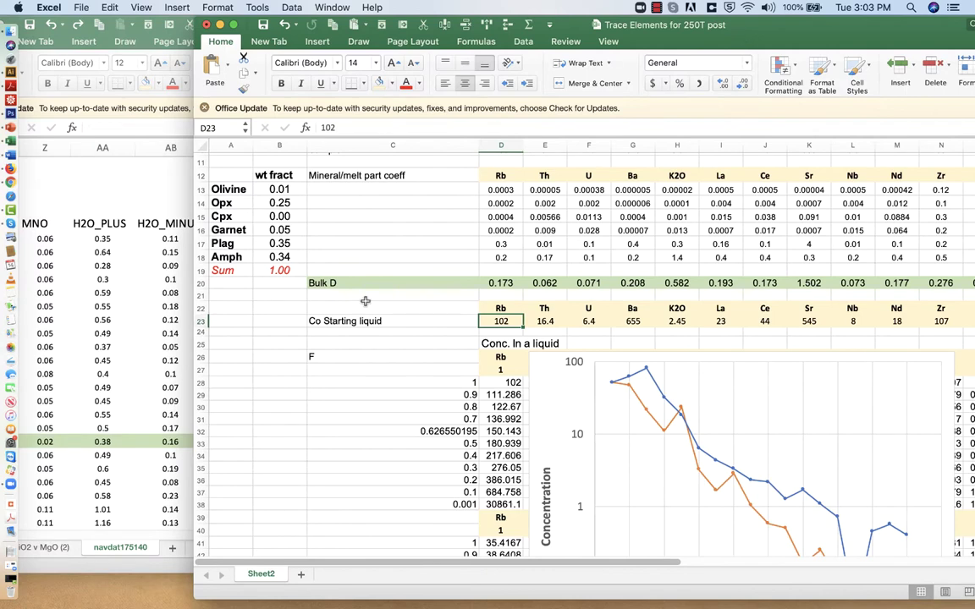
pyautogui.click(326, 321)
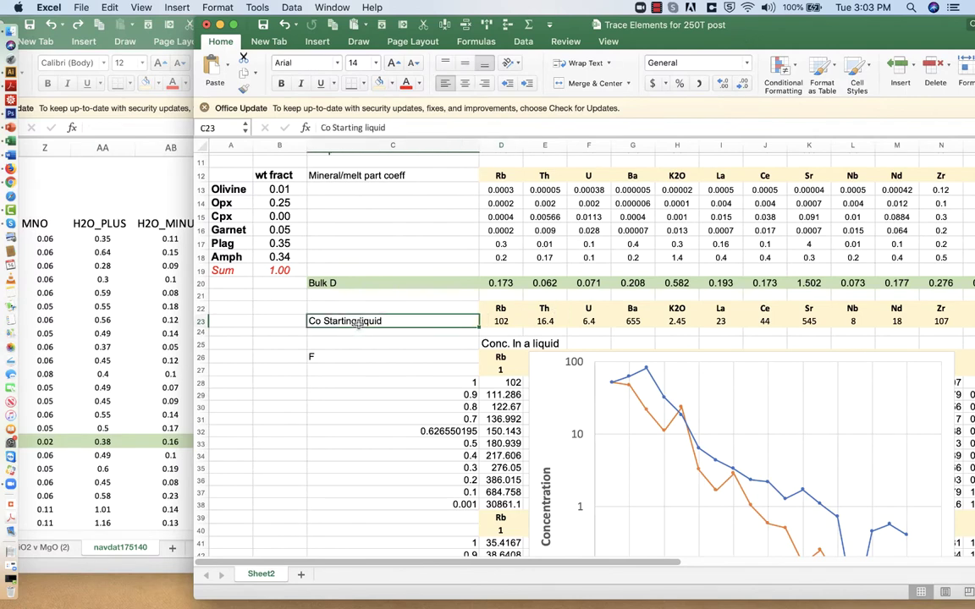
pyautogui.click(200, 320)
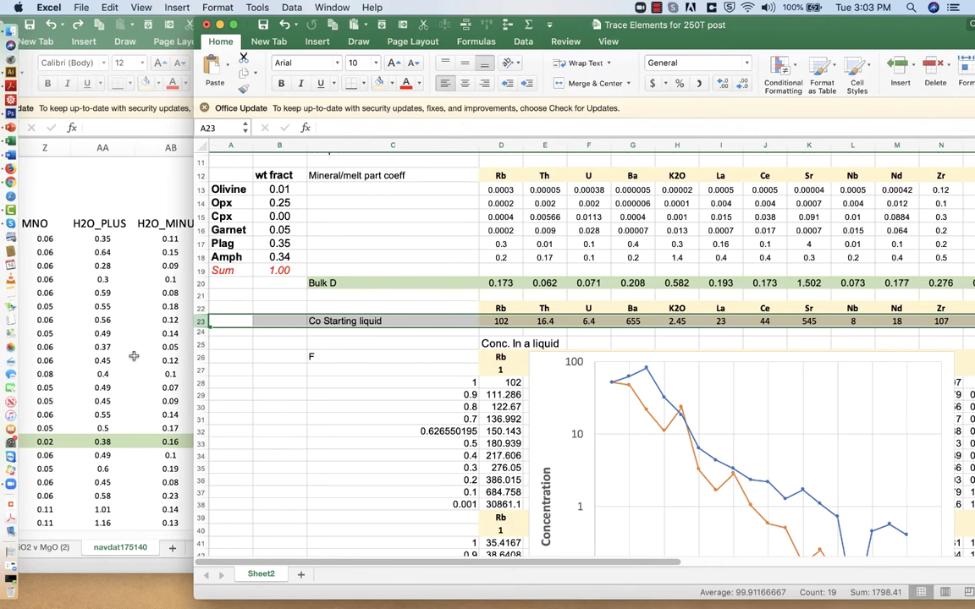
pyautogui.click(118, 323)
pyautogui.moveTo(527, 34); pyautogui.dragTo(671, 8)
# - Examine the highlighted starting sample in row 68 and compare its column O value with those of the other samples
pyautogui.scroll(-15, 509, 333)
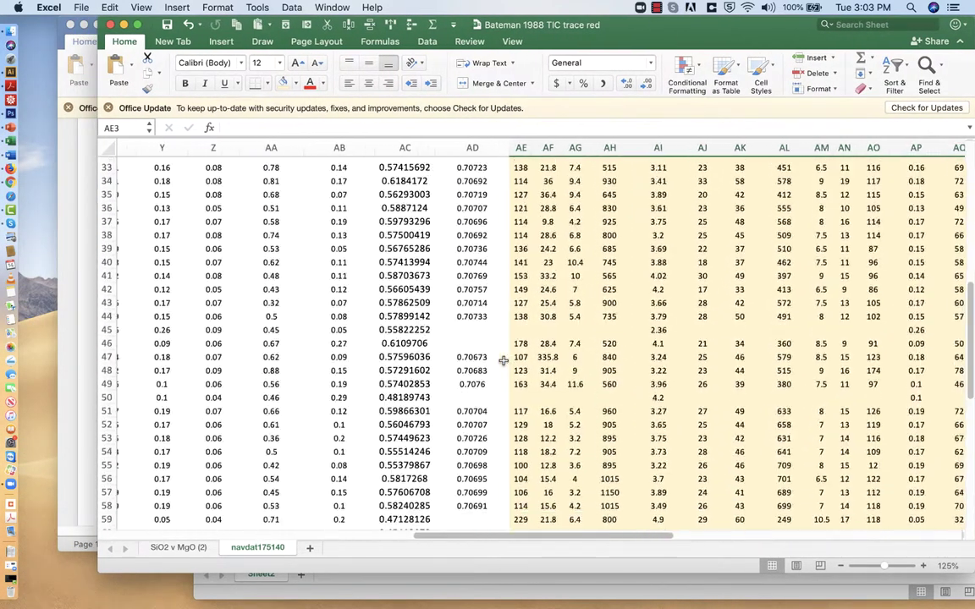
pyautogui.scroll(-2, 503, 361)
pyautogui.click(515, 414)
pyautogui.hscroll(-15, 575, 413)
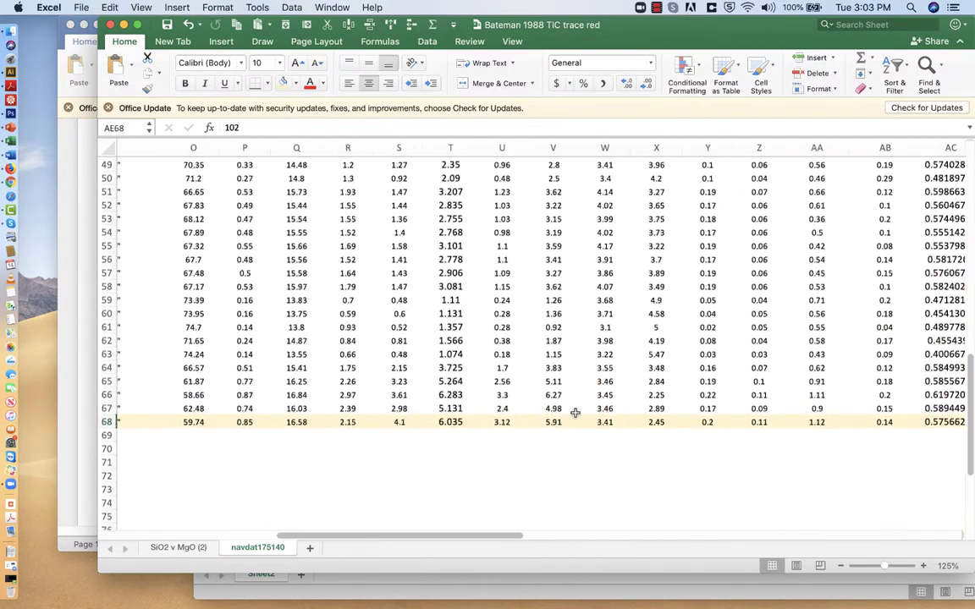
pyautogui.hscroll(3, 574, 414)
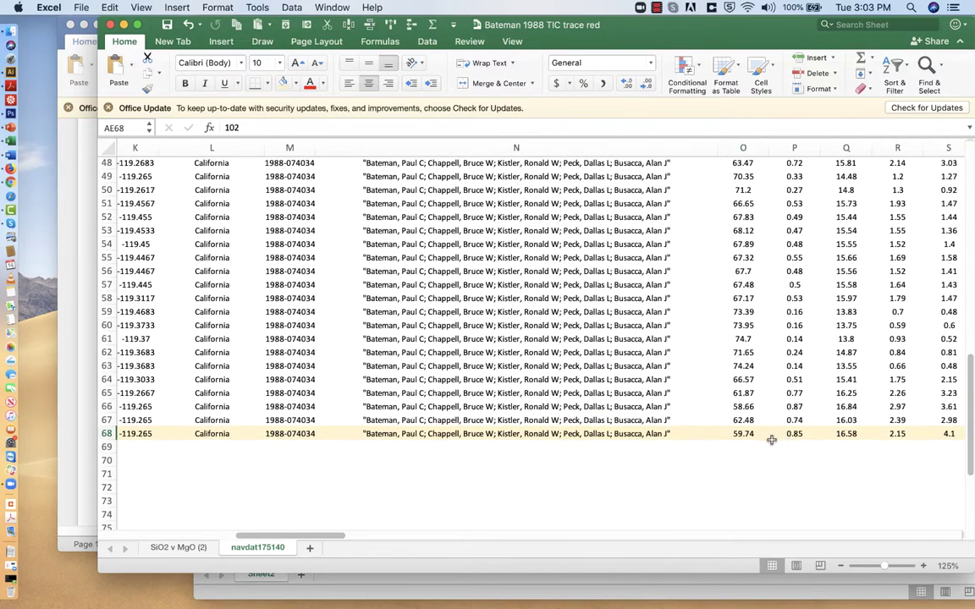
pyautogui.click(742, 433)
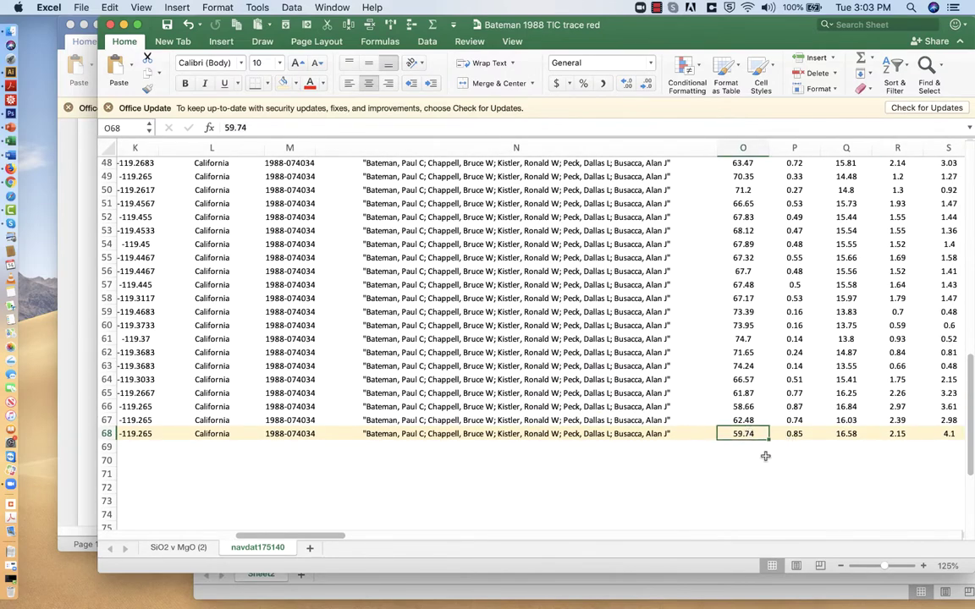
pyautogui.scroll(5, 765, 456)
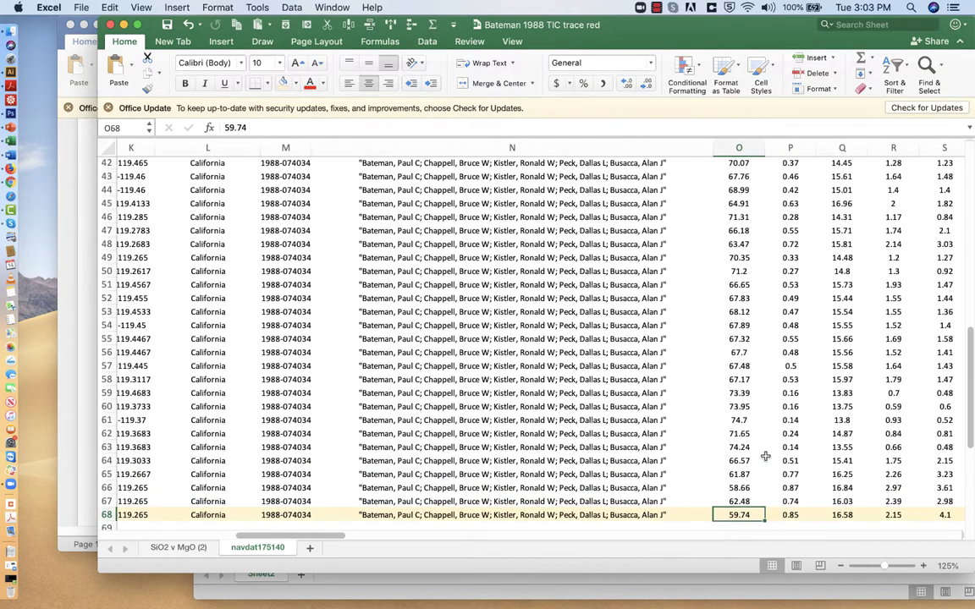
pyautogui.scroll(-4, 765, 456)
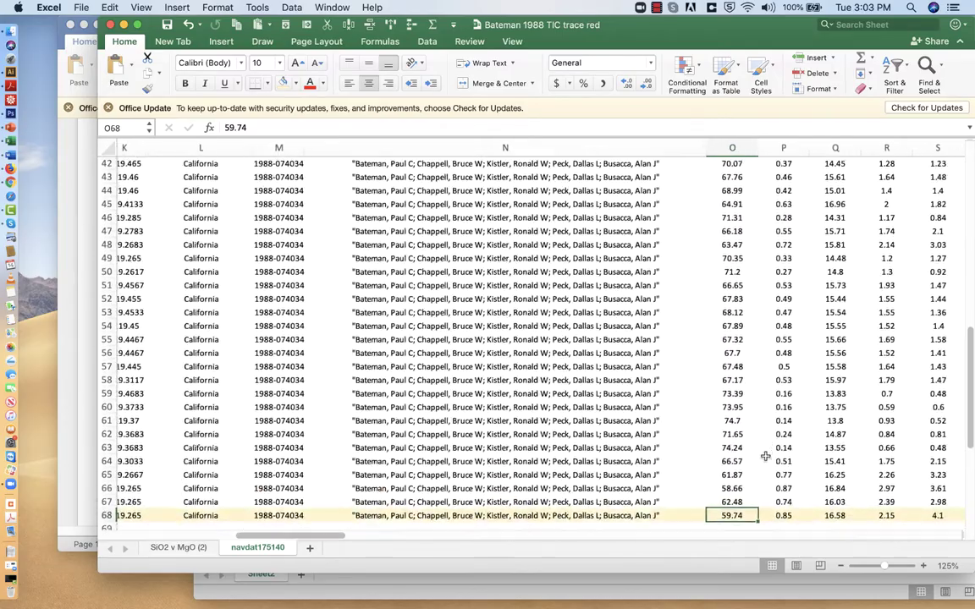
pyautogui.click(748, 455)
pyautogui.scroll(8, 747, 452)
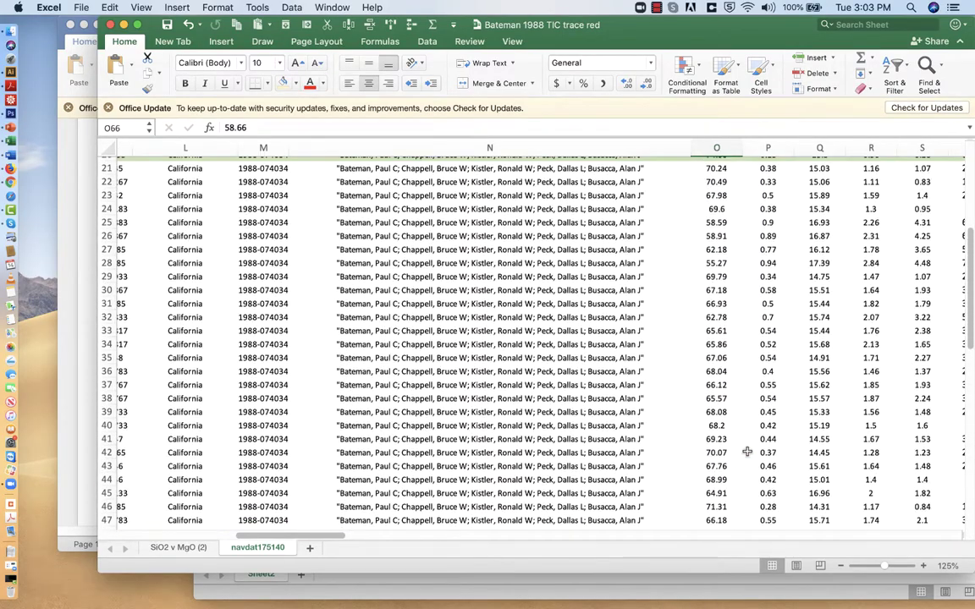
pyautogui.scroll(-5, 737, 270)
pyautogui.scroll(-5, 738, 271)
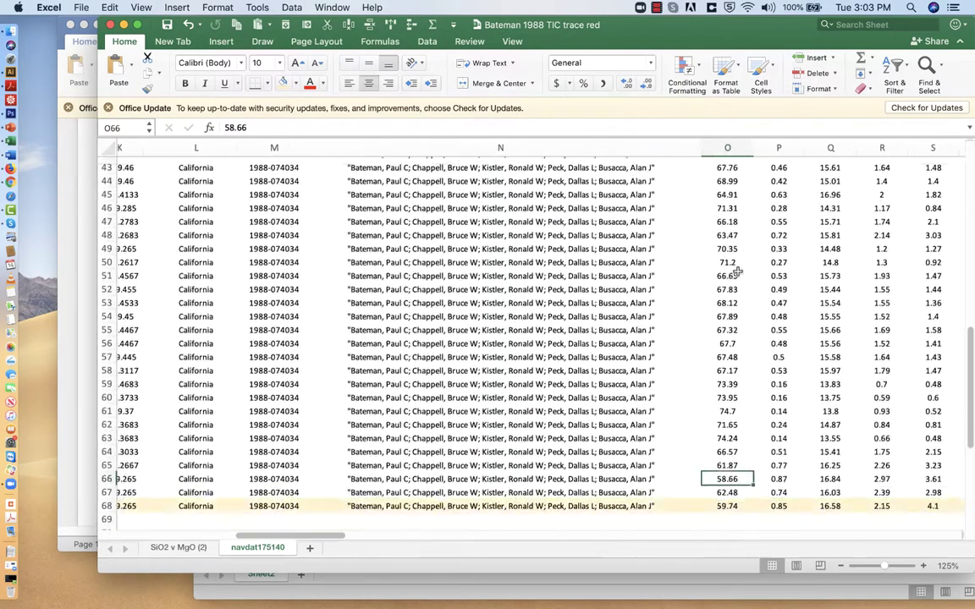
# - Copy the trace element values of the sample in row 66, from column AE through column AV
pyautogui.hscroll(10, 739, 373)
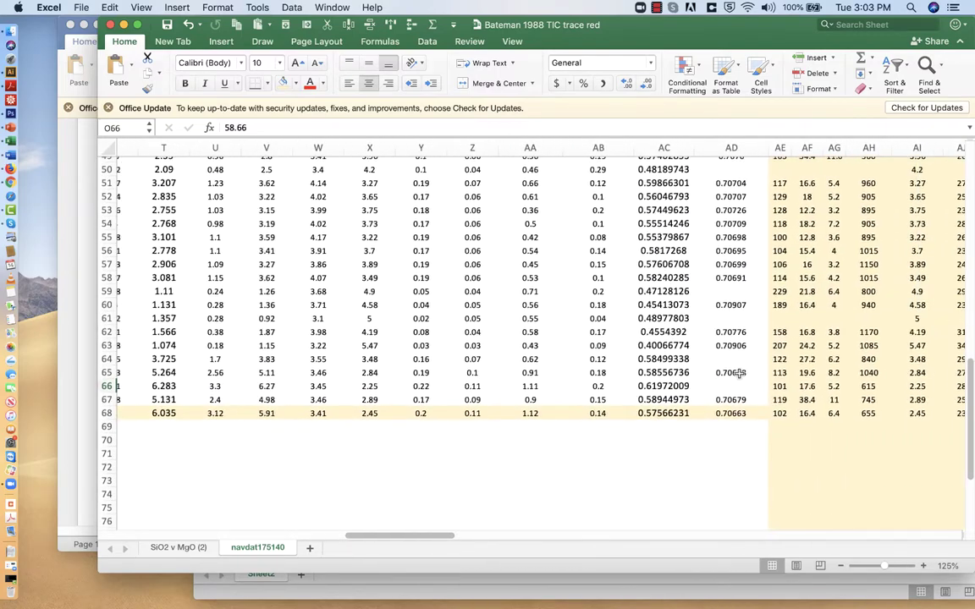
pyautogui.click(107, 386)
pyautogui.hscroll(6, 471, 386)
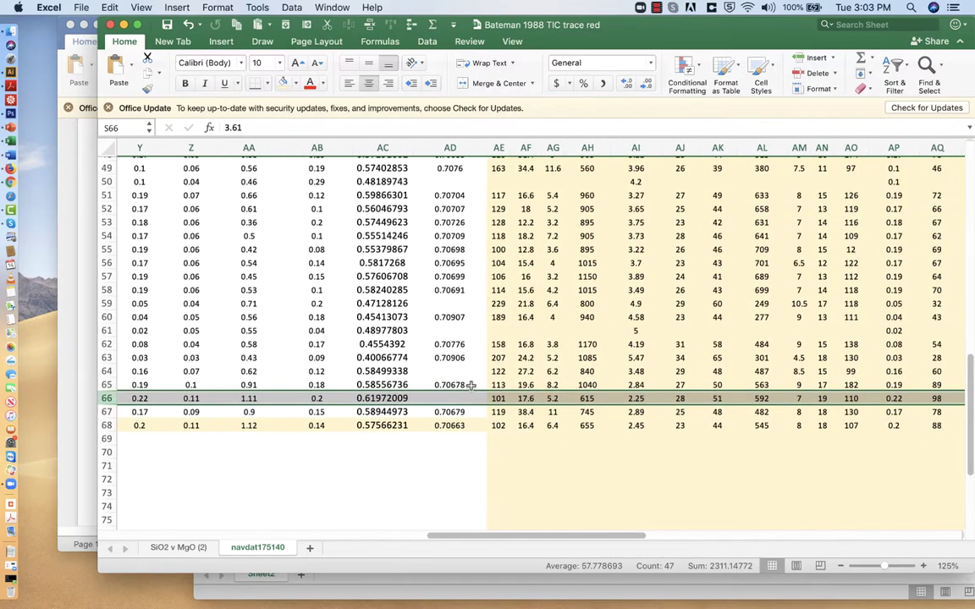
pyautogui.click(472, 404)
pyautogui.hscroll(5, 567, 396)
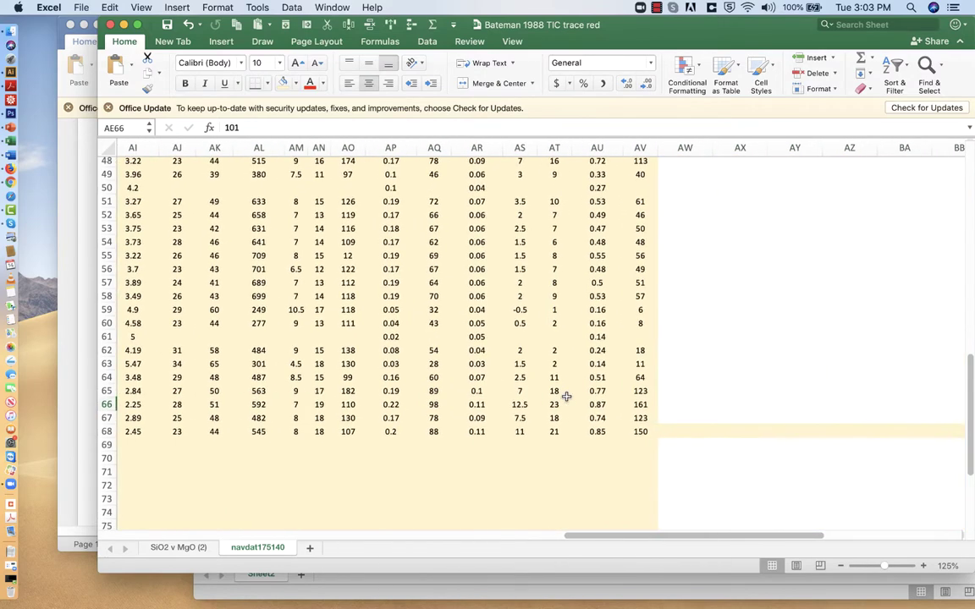
pyautogui.keyDown('shift'); pyautogui.click(641, 405); pyautogui.keyUp('shift')
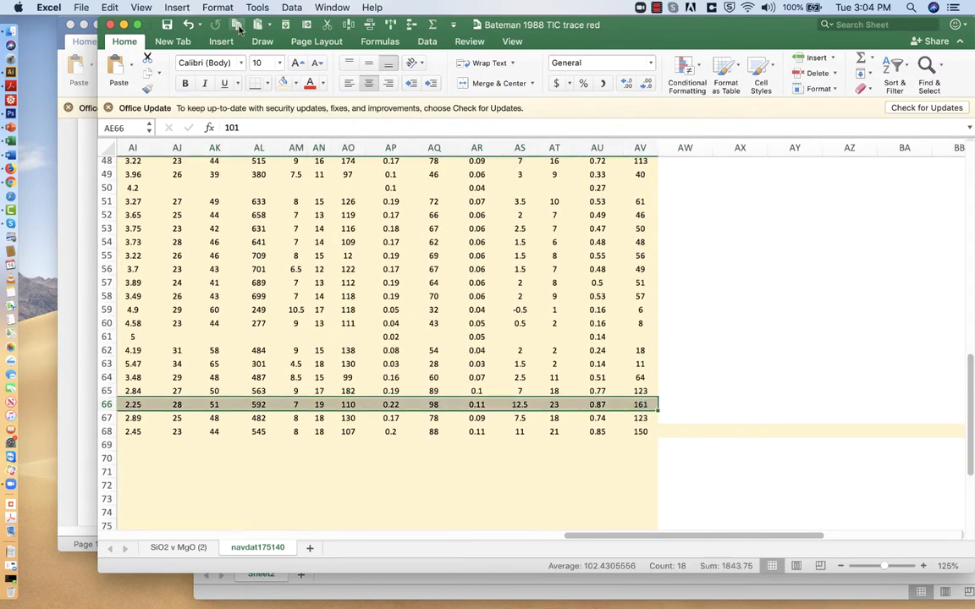
pyautogui.press('super+c')
# - Switch to the Trace Elements for 250T post workbook and paste the copied values into the Co Starting liquid row, starting at Rb
pyautogui.hscroll(-7, 473, 338)
pyautogui.moveTo(690, 26); pyautogui.dragTo(573, 216)
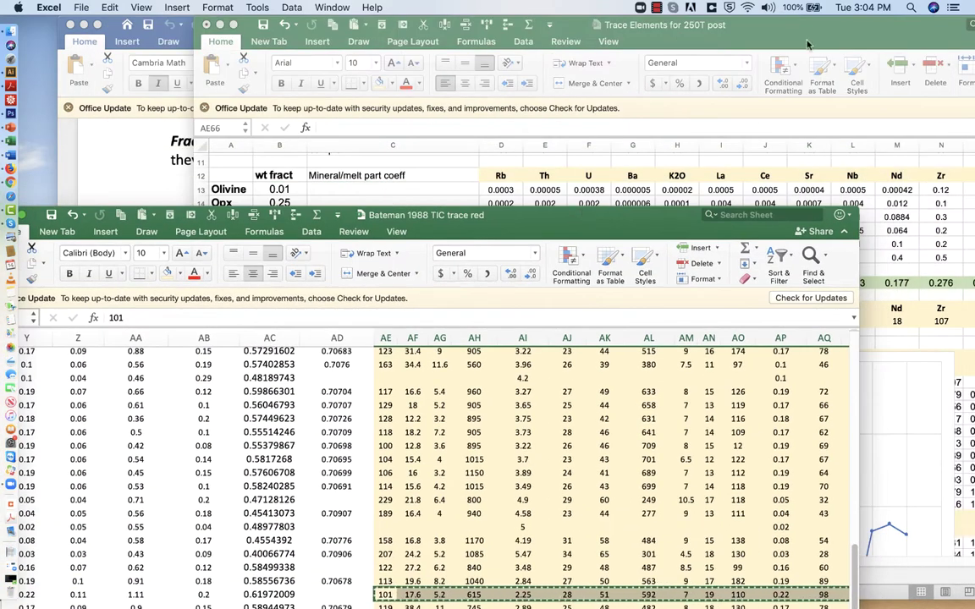
pyautogui.click(575, 24)
pyautogui.moveTo(575, 24); pyautogui.dragTo(395, 24)
pyautogui.click(306, 321)
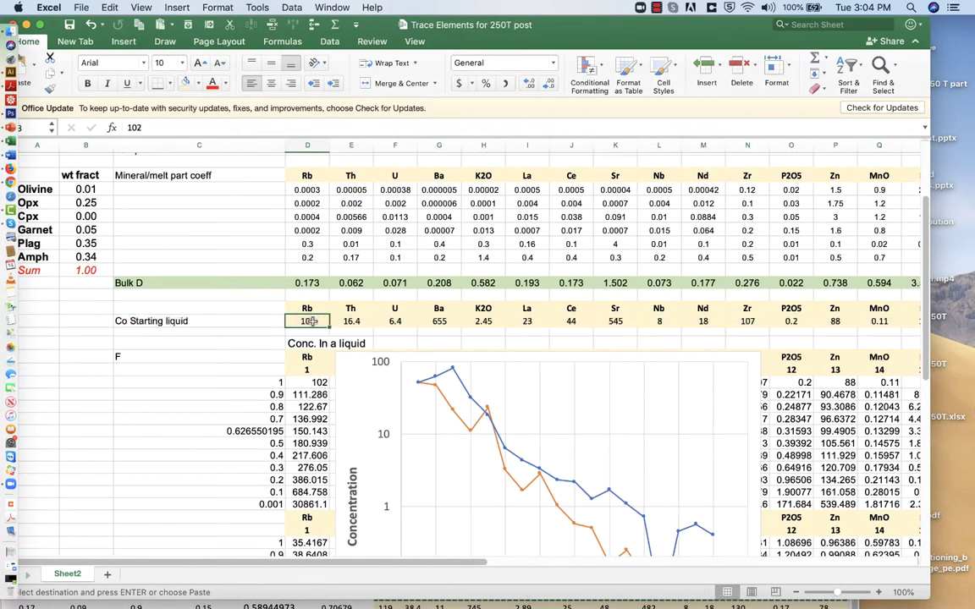
pyautogui.click(159, 26)
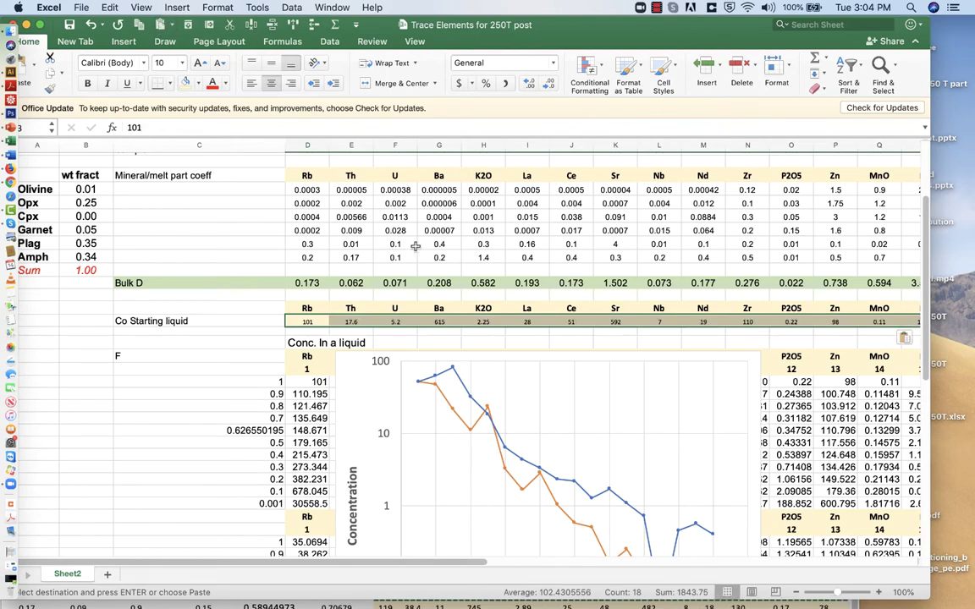
# - Compare the two plotted series on the Concentration chart, selecting each one to identify its source data
pyautogui.scroll(-1, 422, 237)
pyautogui.scroll(-3, 422, 237)
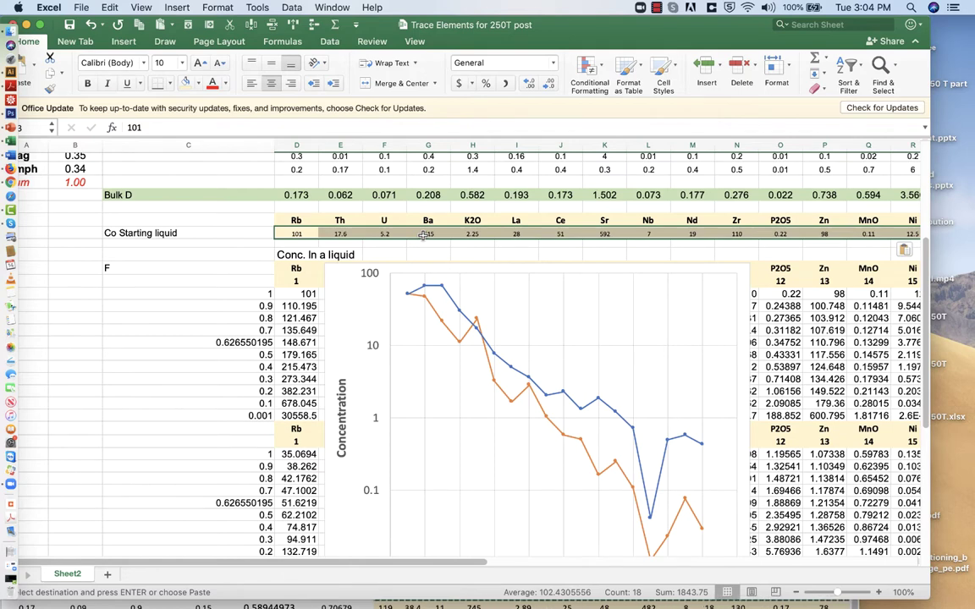
pyautogui.moveTo(543, 409)
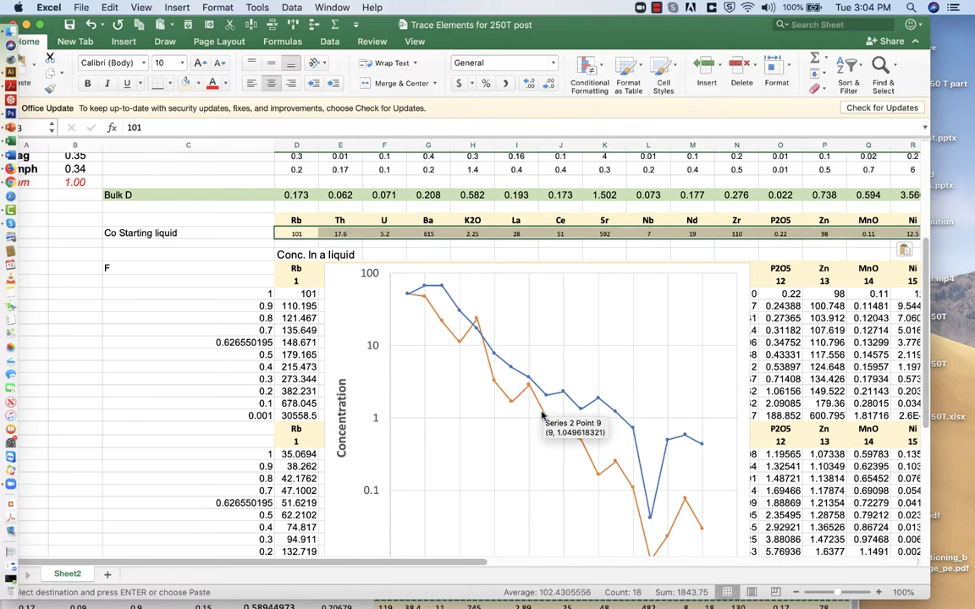
pyautogui.click(542, 413)
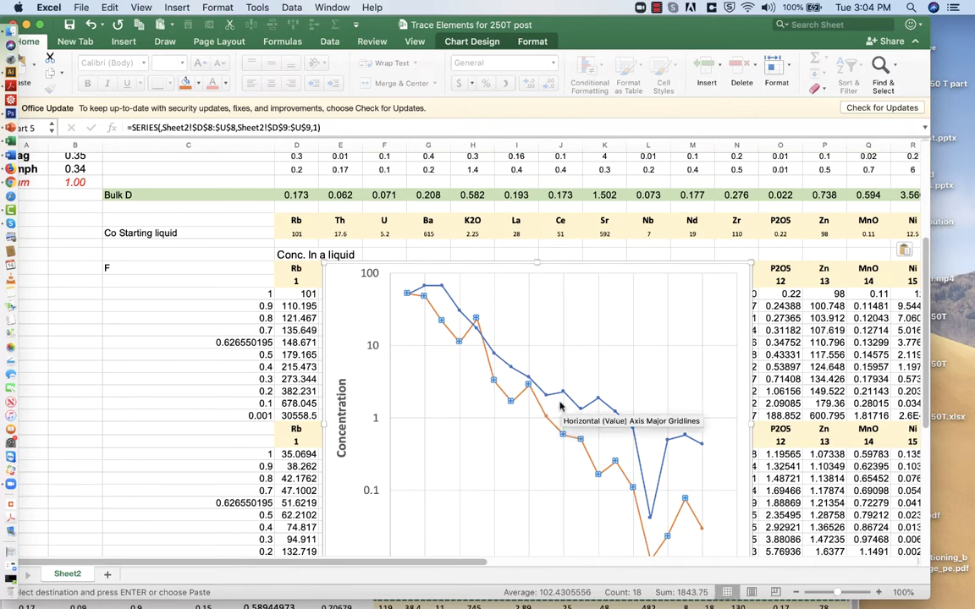
pyautogui.click(573, 403)
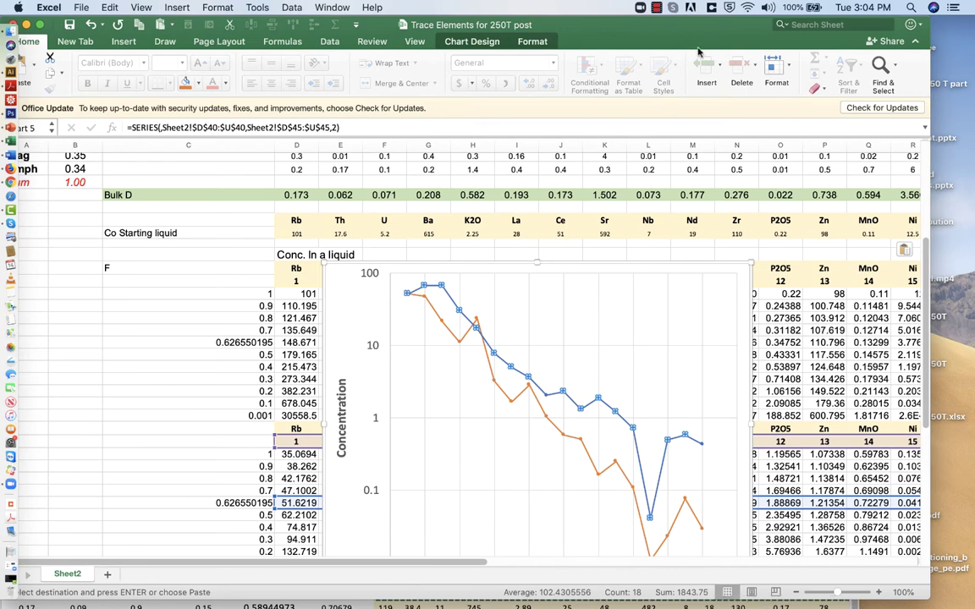
pyautogui.click(656, 7)
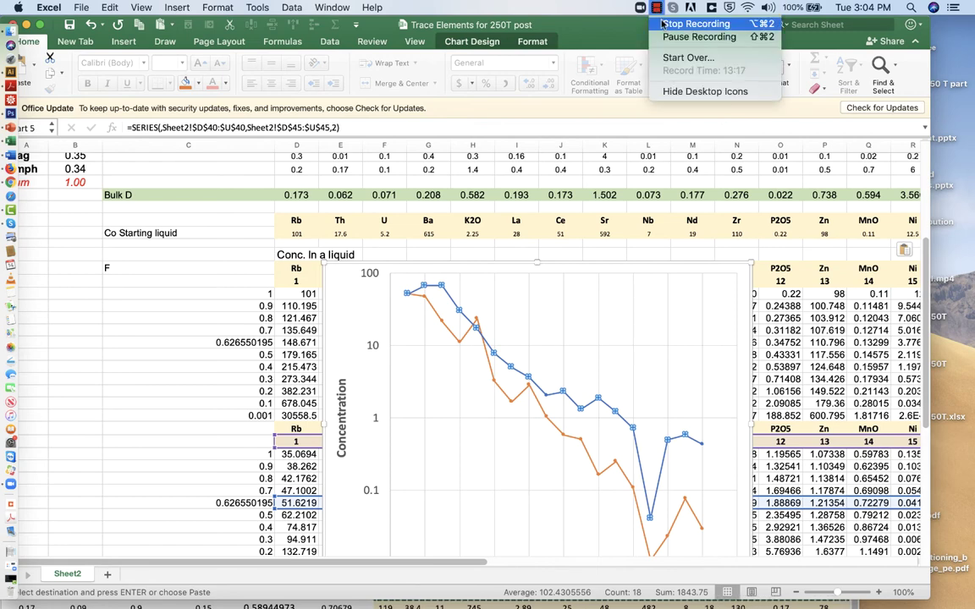